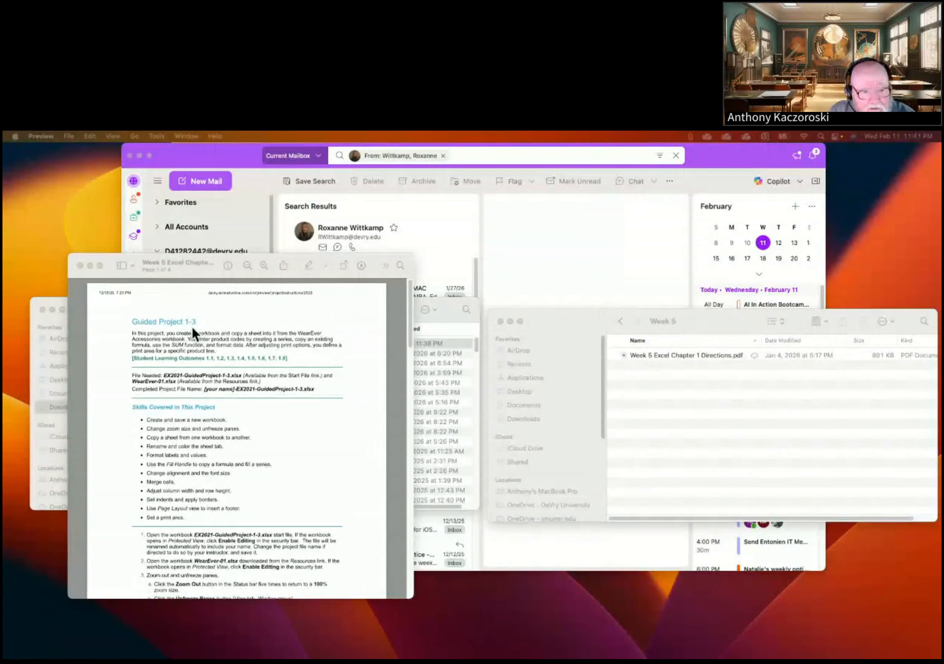
Step: Bring the Downloads window forward and select the Guided Project 1-3 workbook
{"action": "scroll", "coordinate": [193, 329], "scroll_direction": "down", "scroll_amount": 2}
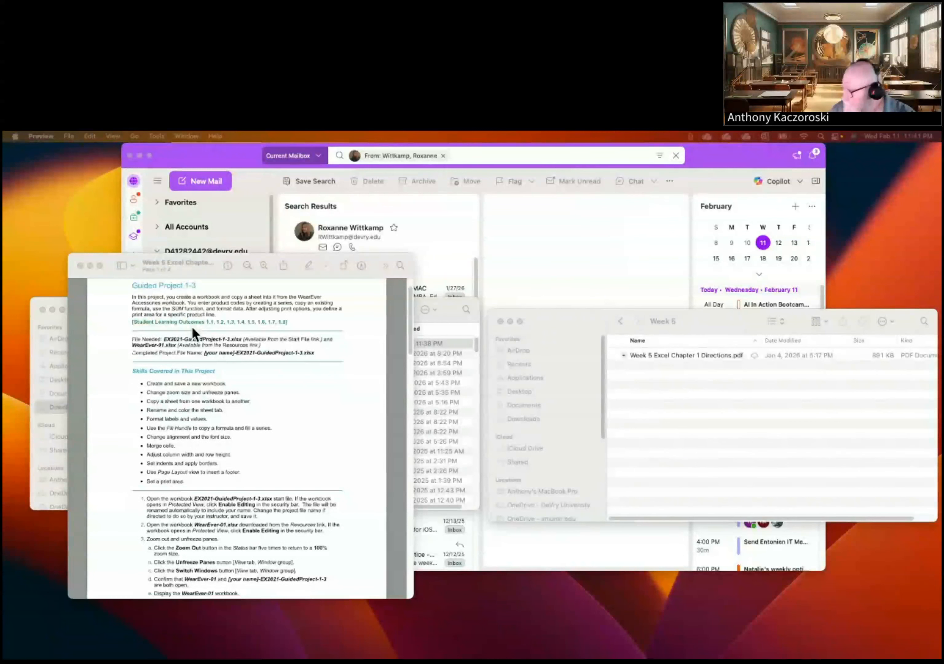
{"action": "scroll", "coordinate": [192, 326], "scroll_direction": "up", "scroll_amount": 2}
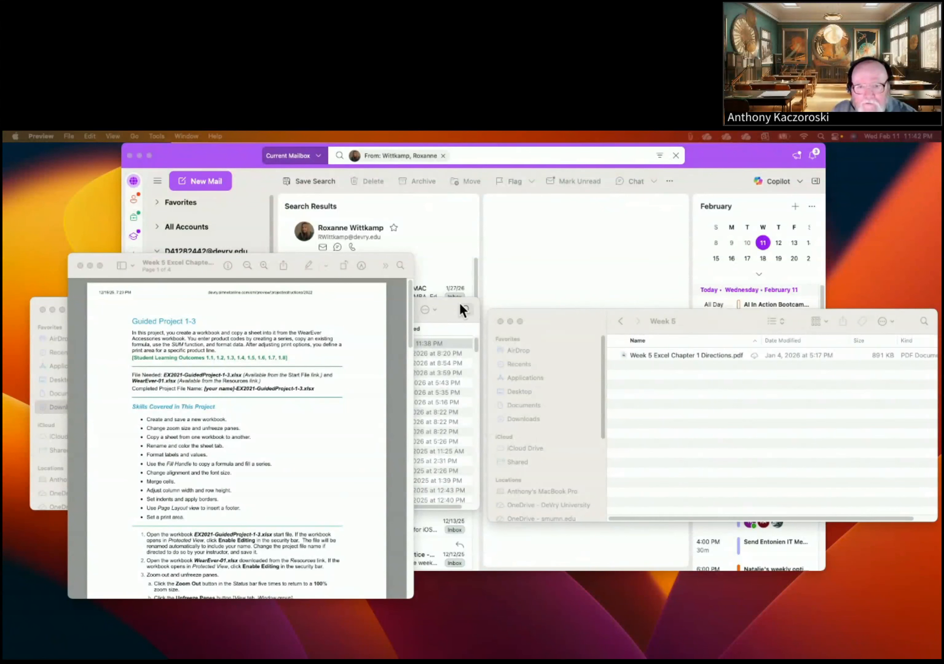
{"action": "left_click", "coordinate": [451, 311]}
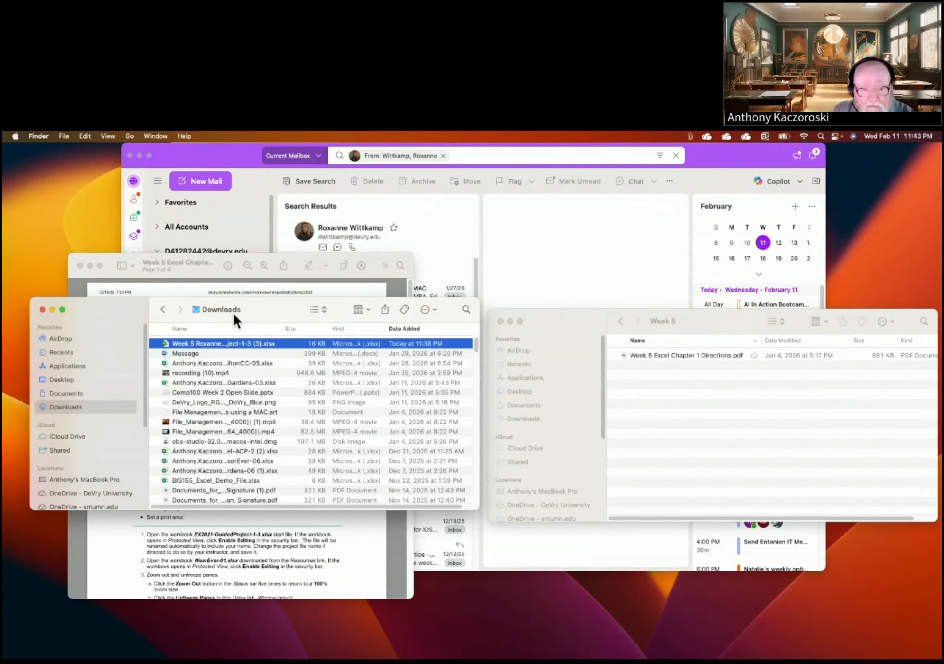
{"action": "left_click", "coordinate": [222, 345]}
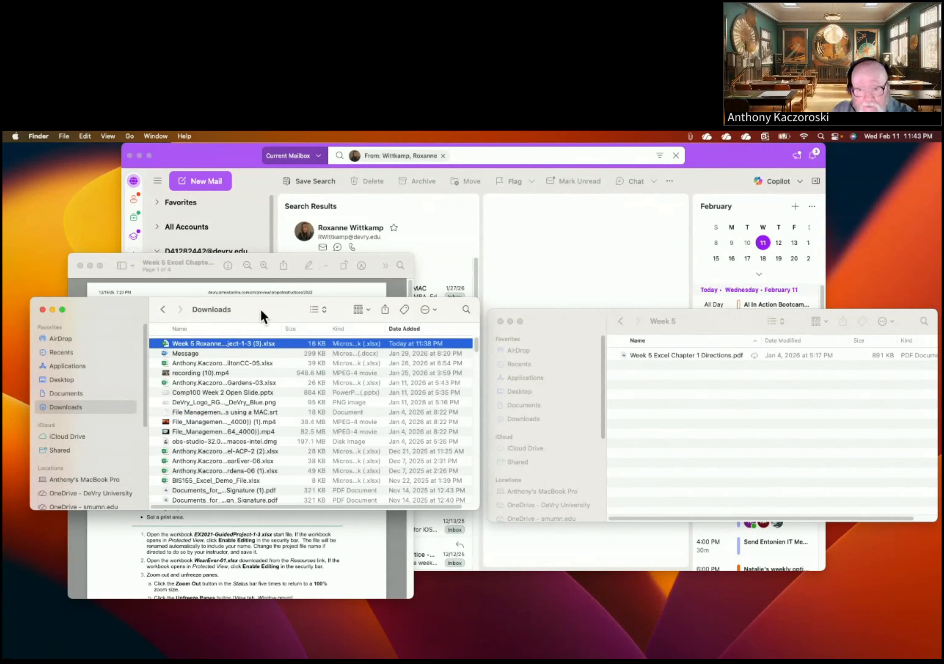
Step: Go back three folder levels from Week 5 to the Classes Taught folder
{"action": "left_click", "coordinate": [620, 320]}
{"action": "left_click", "coordinate": [621, 320]}
{"action": "left_click", "coordinate": [621, 319]}
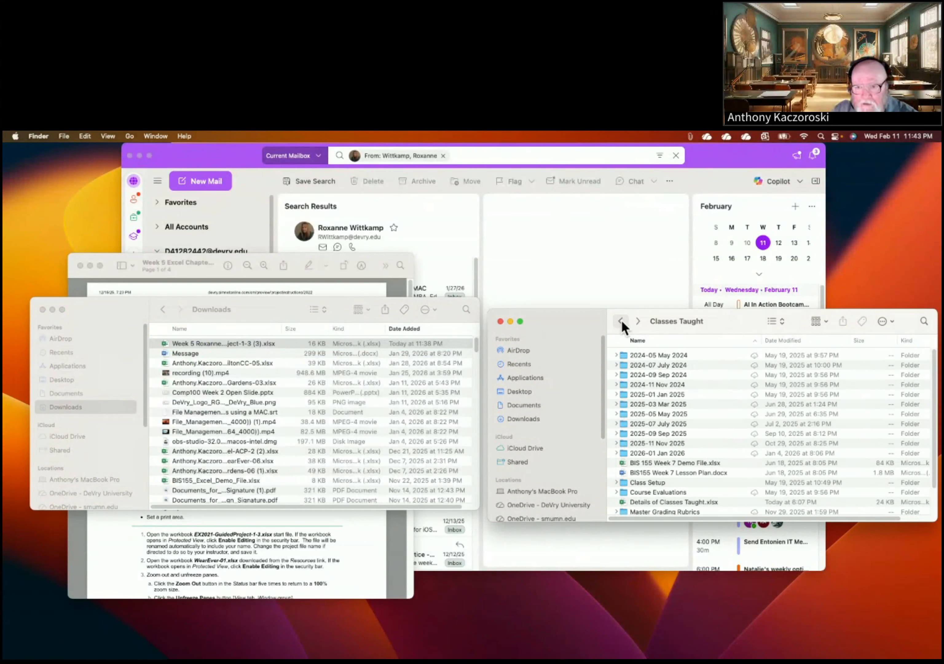
{"action": "left_click", "coordinate": [621, 319]}
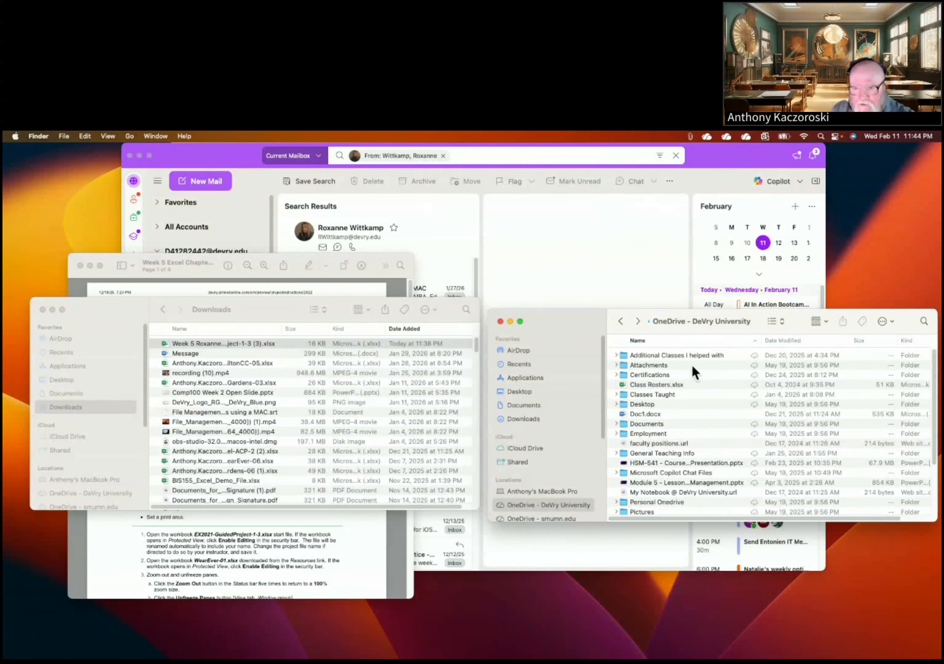
{"action": "double_click", "coordinate": [646, 394]}
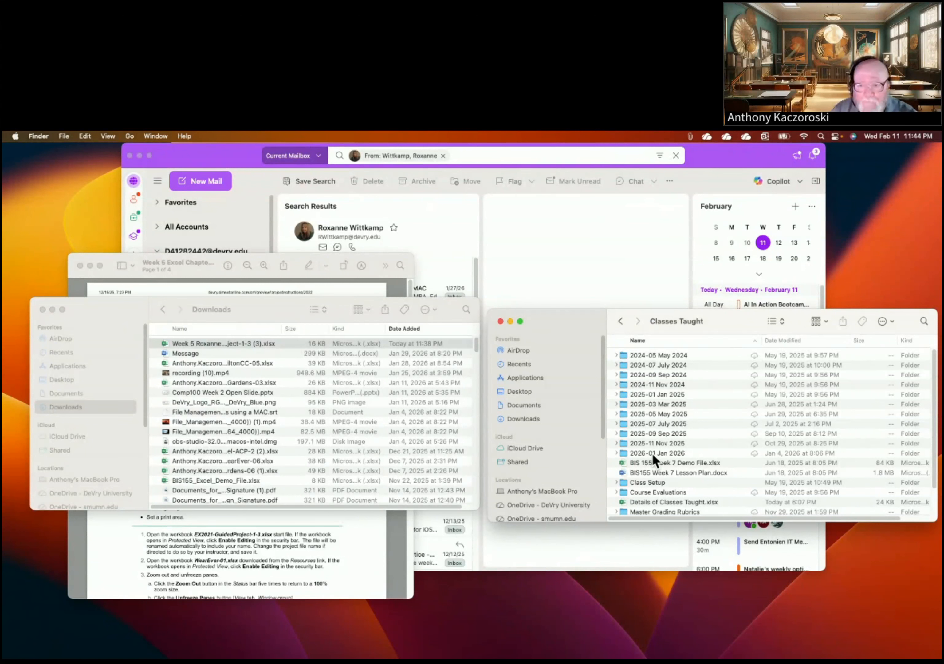
Step: Open 2026-01 Jan 2026, then COMP100 - Videos only, then the Week 5 folder
{"action": "double_click", "coordinate": [676, 452]}
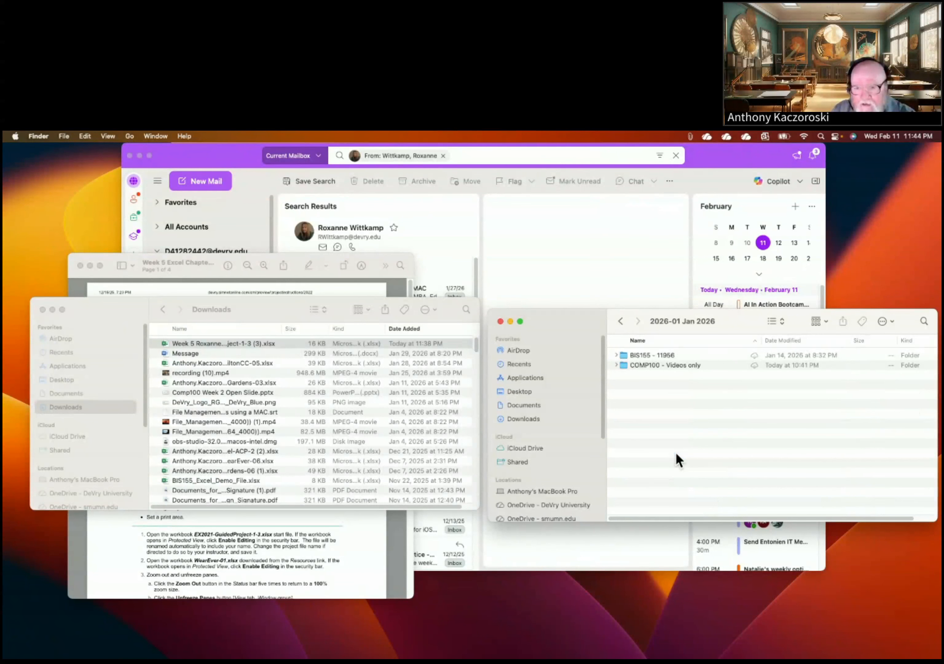
{"action": "double_click", "coordinate": [646, 365]}
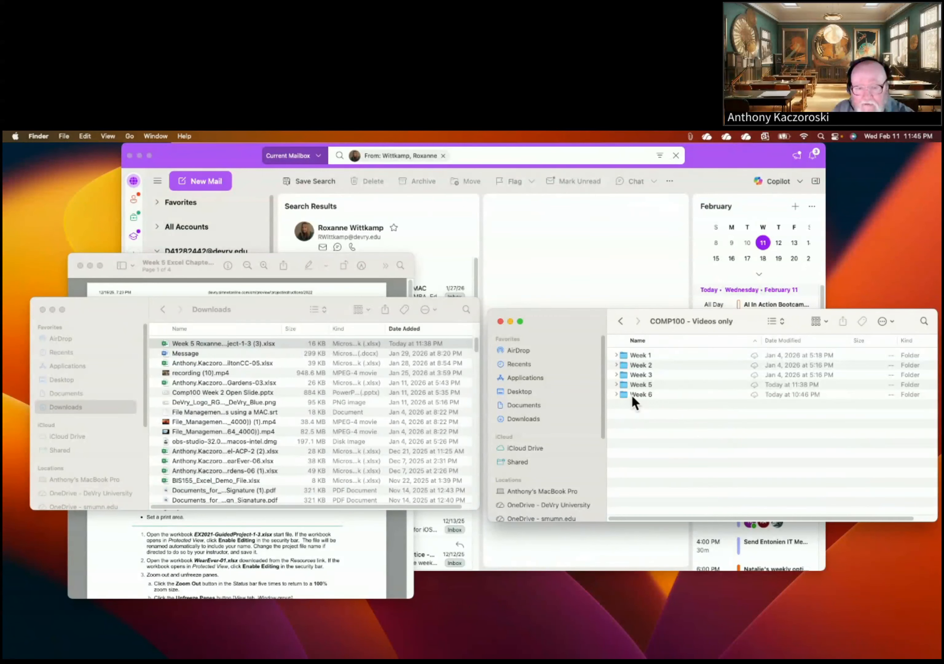
{"action": "double_click", "coordinate": [645, 384]}
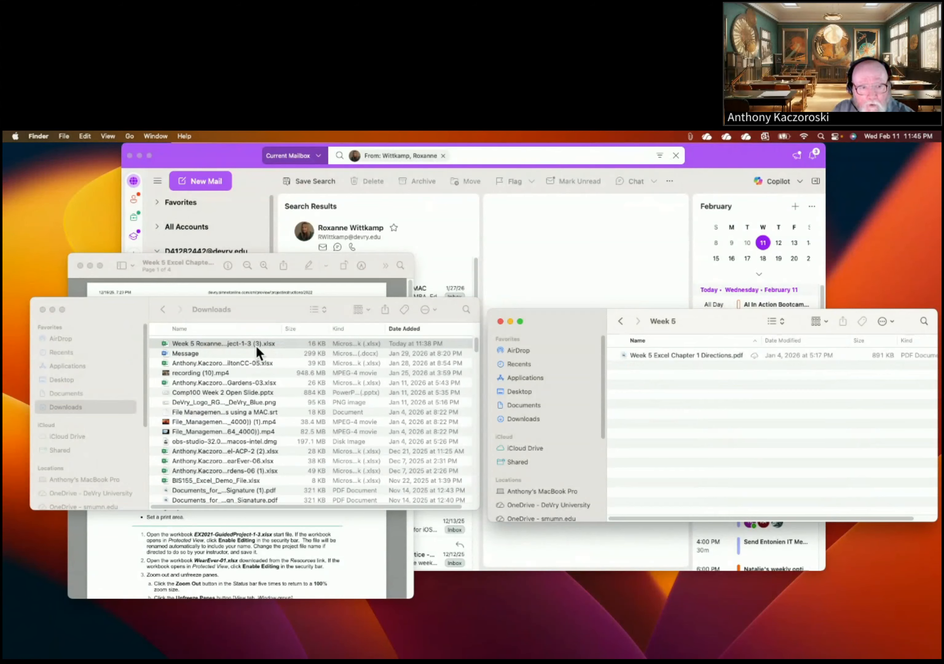
Step: Move the Guided Project 1-3 workbook into Week 5, close Downloads, and open the workbook
{"action": "left_click_drag", "start_coordinate": [257, 348], "coordinate": [727, 388]}
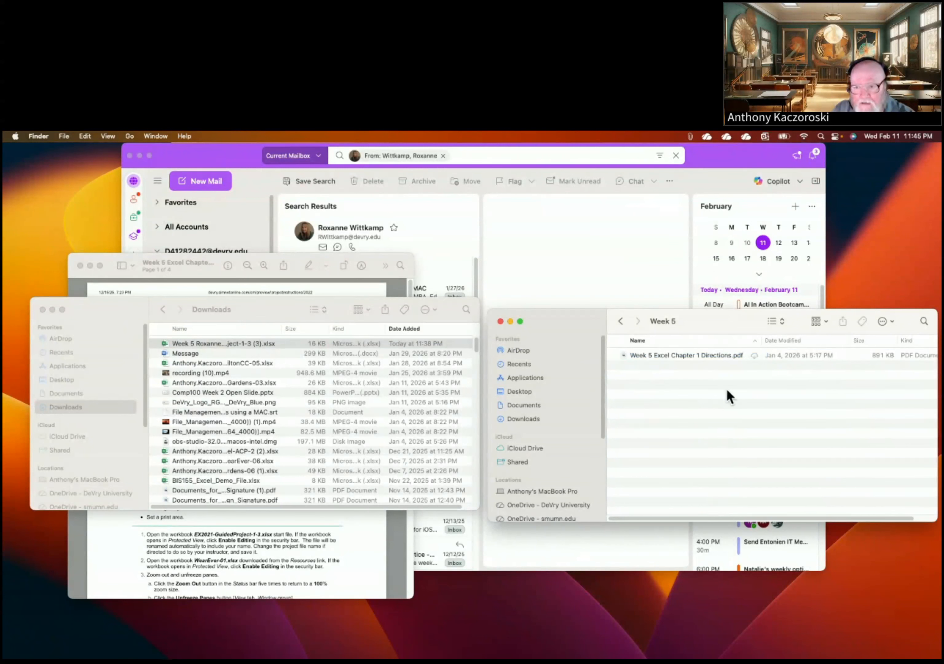
{"action": "left_click", "coordinate": [43, 309]}
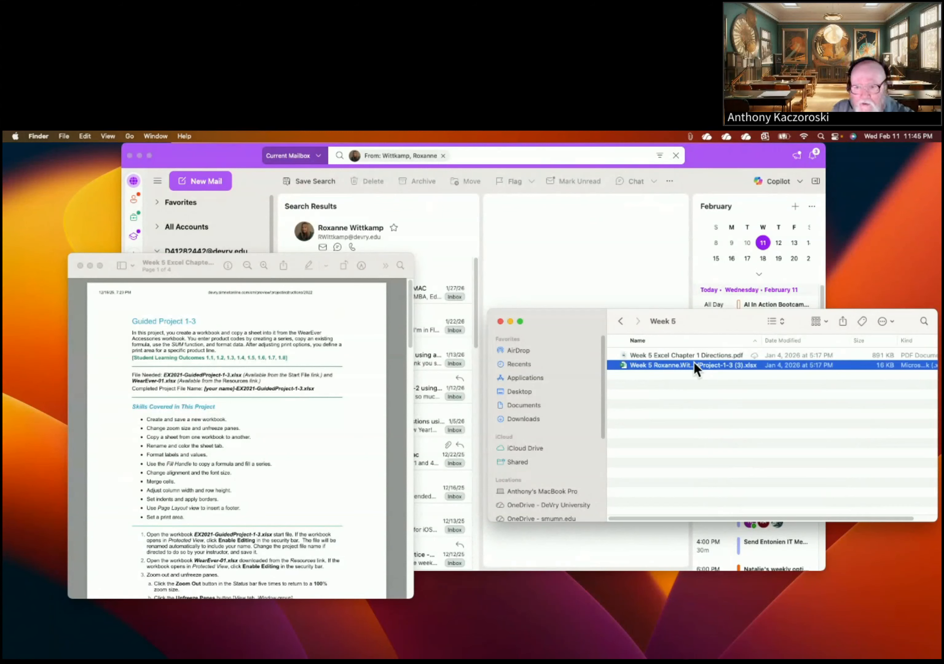
{"action": "double_click", "coordinate": [689, 365]}
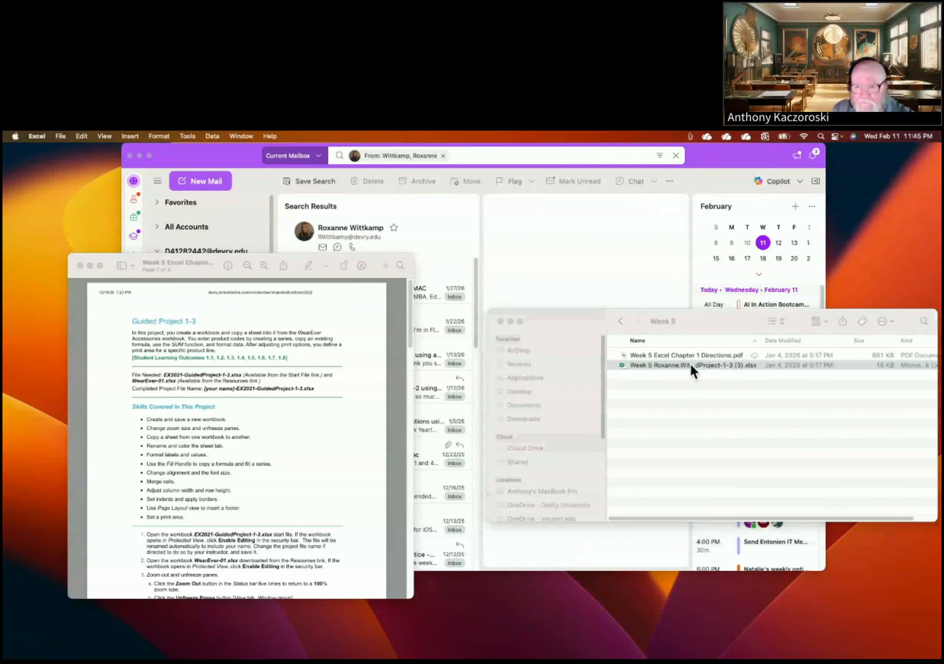
Step: Close the Week 5 Finder window and hide the Preview PDF directions
{"action": "left_click", "coordinate": [500, 322]}
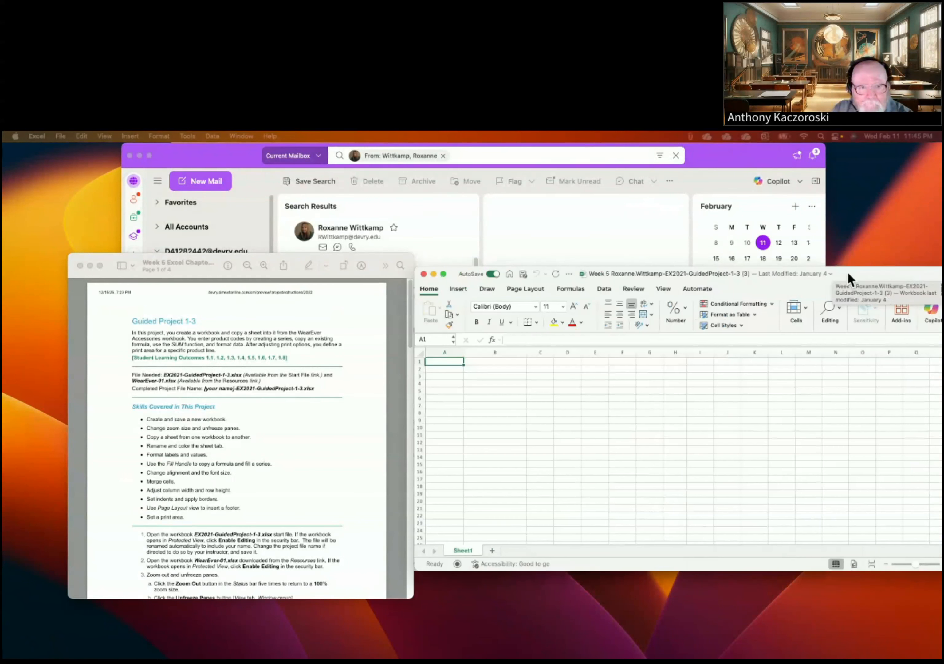
{"action": "left_click", "coordinate": [223, 262]}
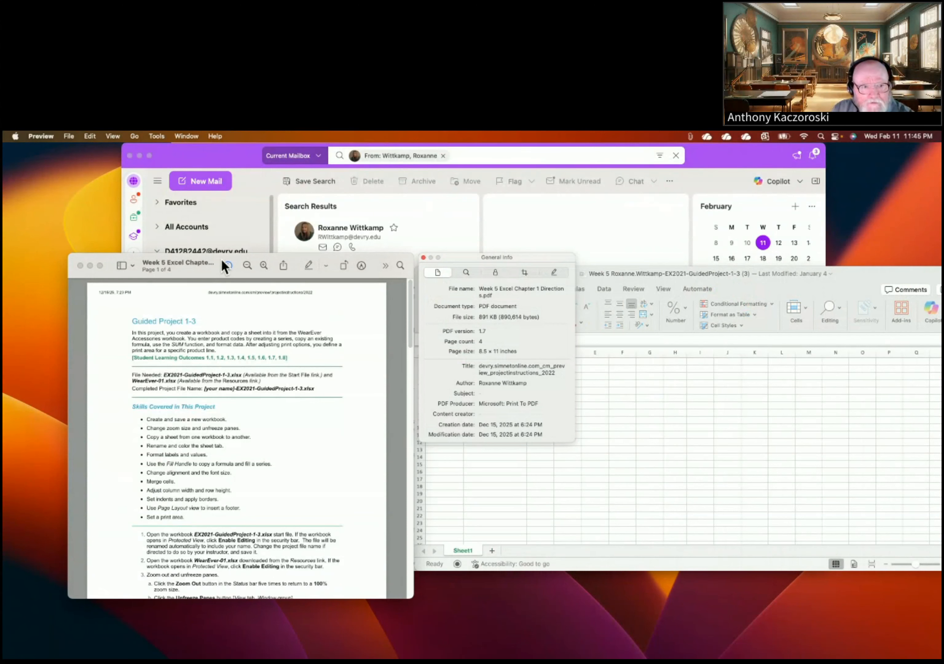
{"action": "left_click", "coordinate": [421, 255]}
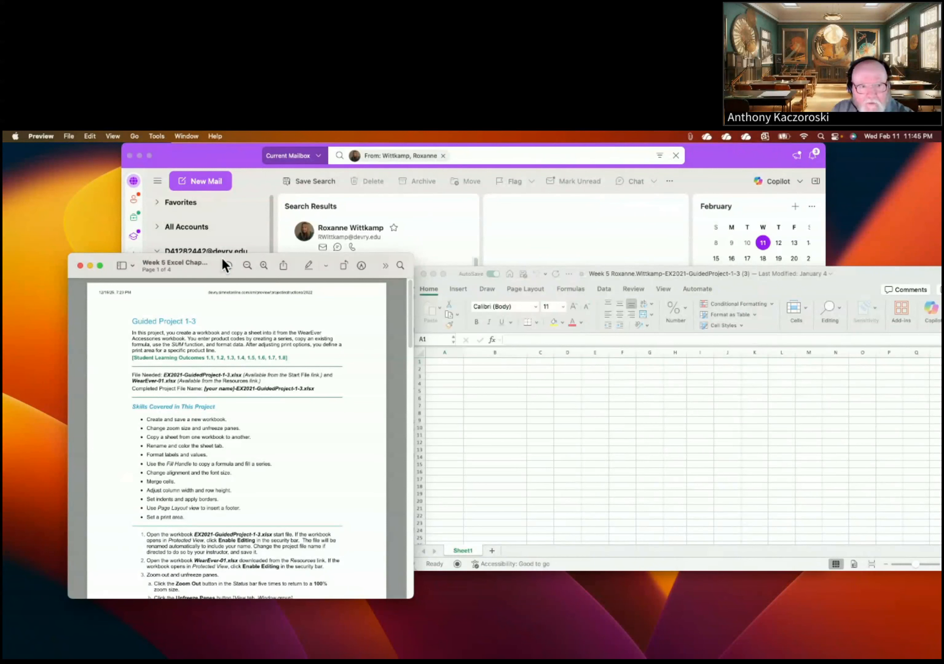
{"action": "key", "text": "super+m"}
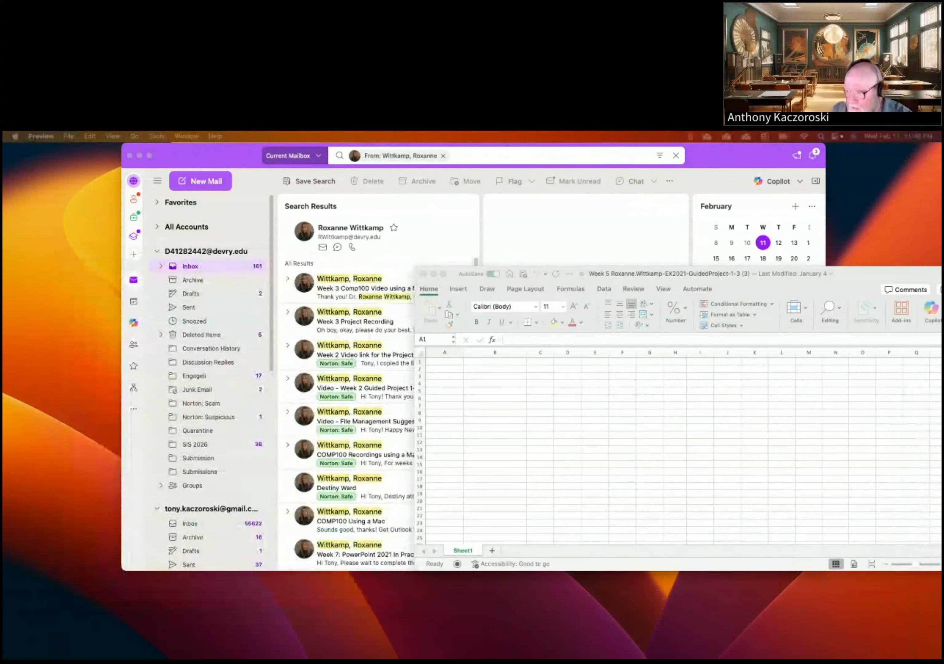
{"action": "left_click", "coordinate": [453, 272]}
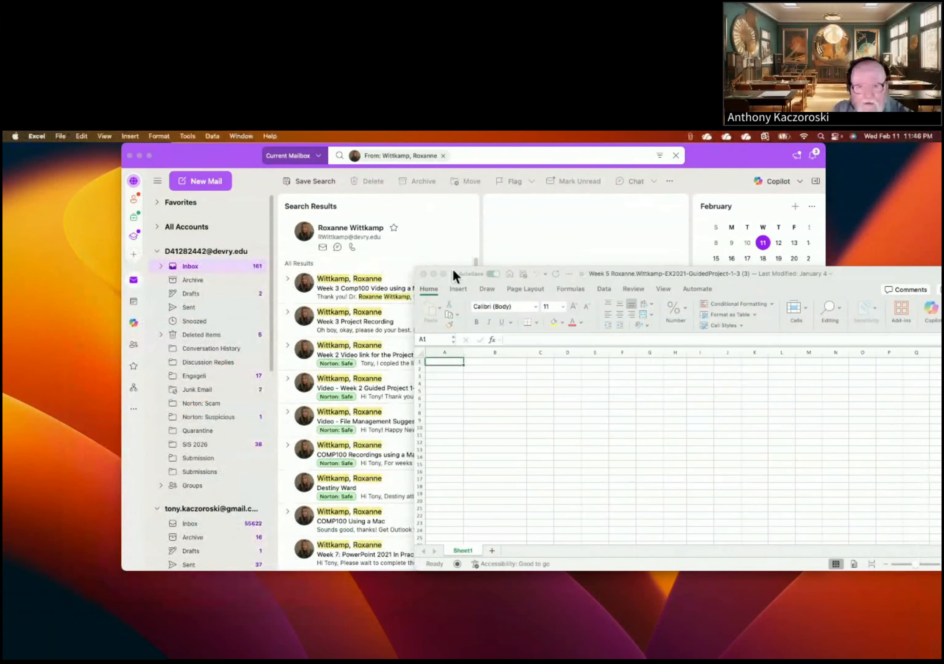
{"action": "double_click", "coordinate": [454, 273]}
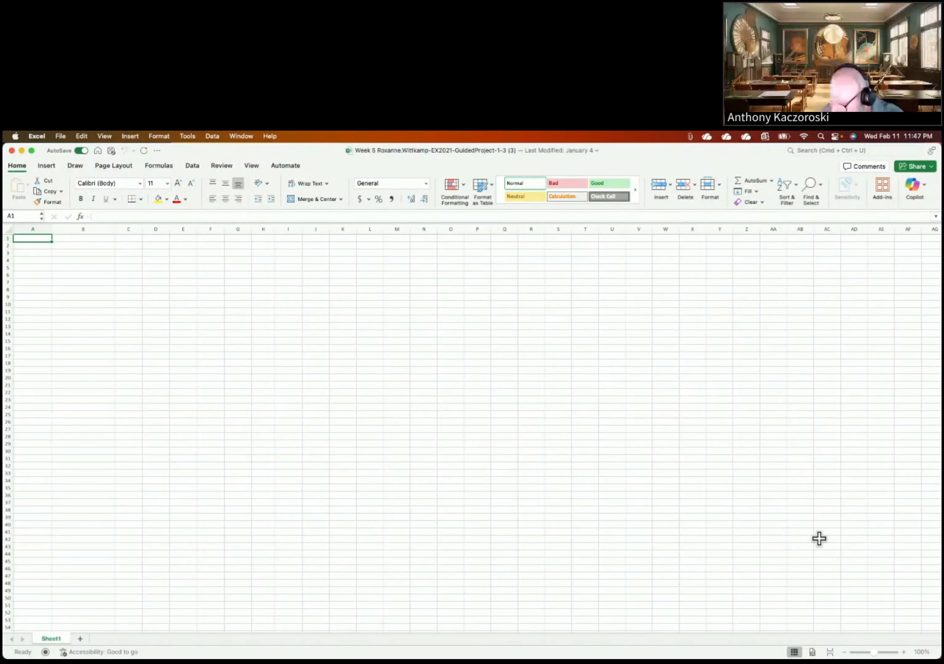
{"action": "left_click", "coordinate": [904, 652]}
{"action": "left_click", "coordinate": [904, 652]}
{"action": "left_click", "coordinate": [904, 652]}
{"action": "left_click", "coordinate": [903, 652]}
{"action": "left_click", "coordinate": [903, 652]}
{"action": "left_click", "coordinate": [844, 652]}
{"action": "left_click", "coordinate": [844, 652]}
{"action": "left_click", "coordinate": [844, 652]}
{"action": "left_click", "coordinate": [843, 652]}
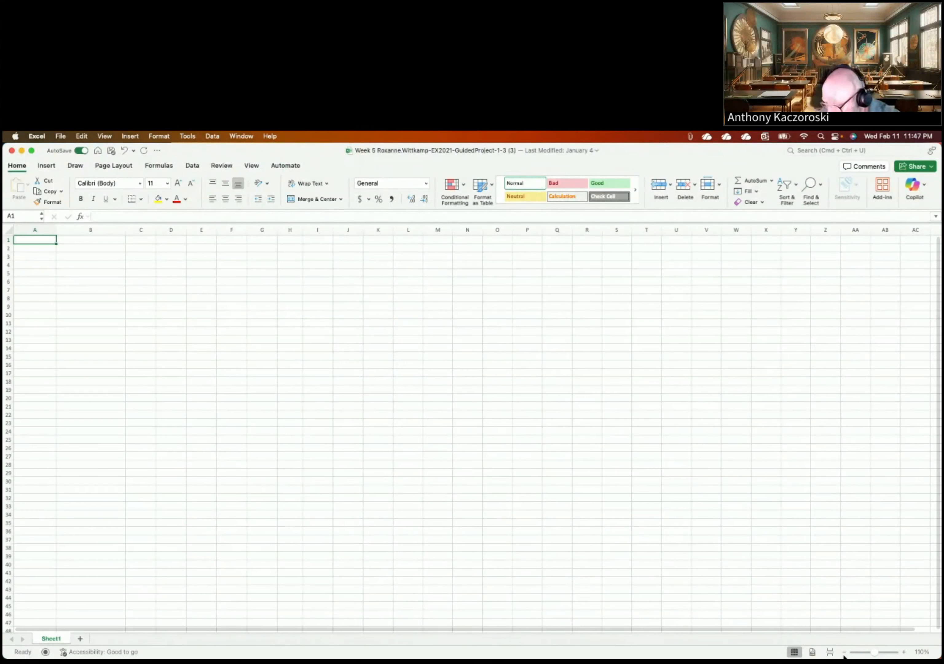
{"action": "left_click", "coordinate": [844, 652]}
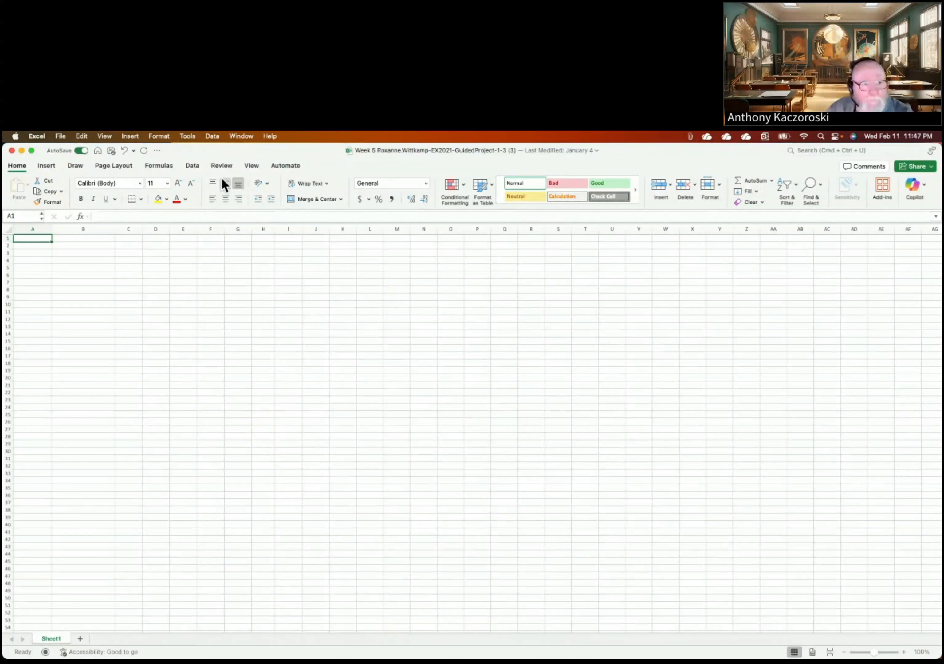
Step: Unfreeze the panes on the blank Sheet1, then minimize the Guided Project 1-3 window
{"action": "left_click", "coordinate": [252, 166]}
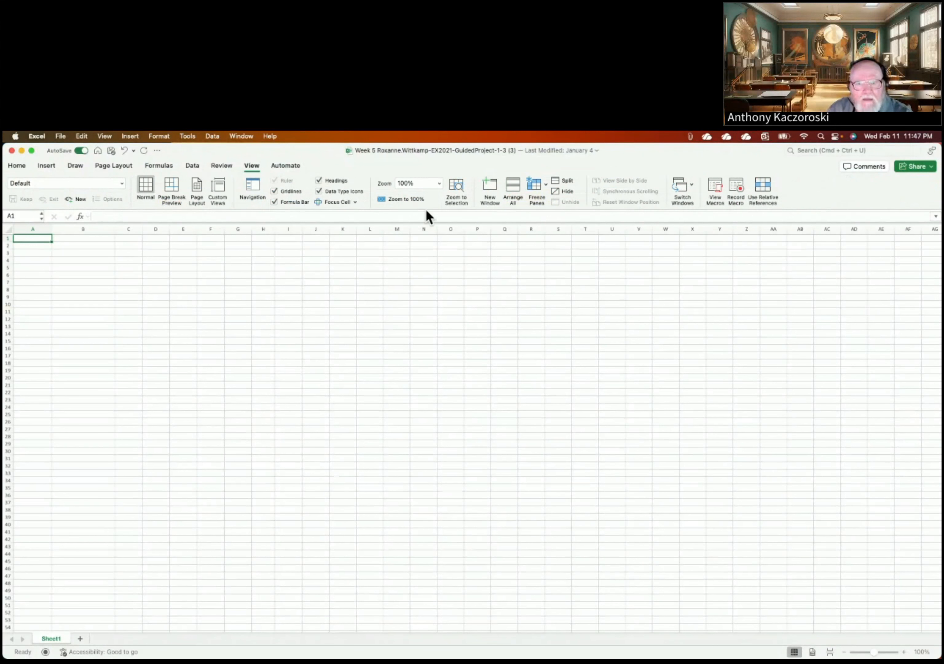
{"action": "left_click", "coordinate": [546, 185]}
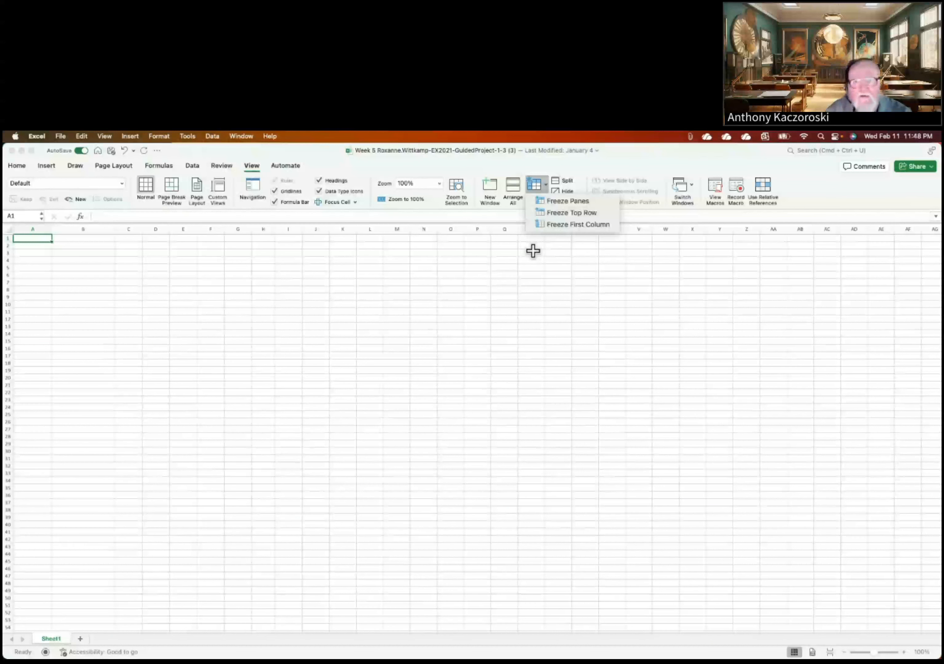
{"action": "left_click", "coordinate": [533, 250]}
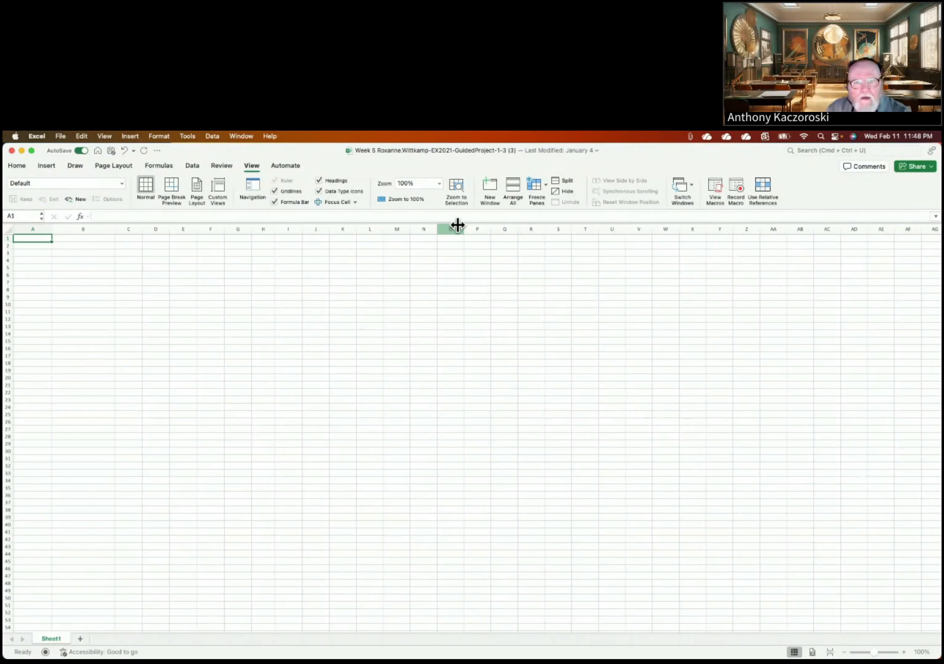
{"action": "left_click", "coordinate": [537, 187]}
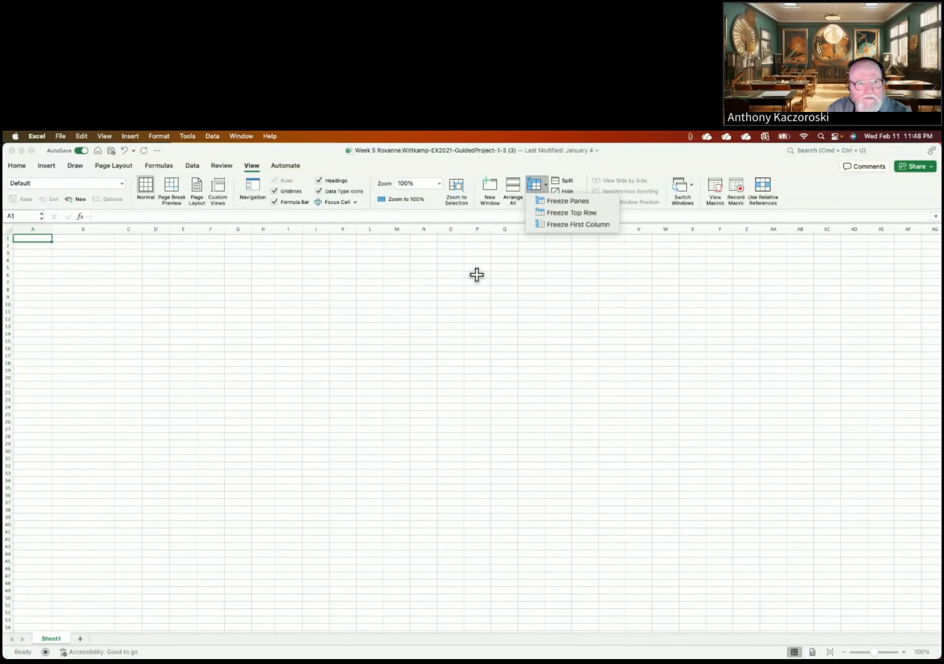
{"action": "left_click", "coordinate": [575, 203]}
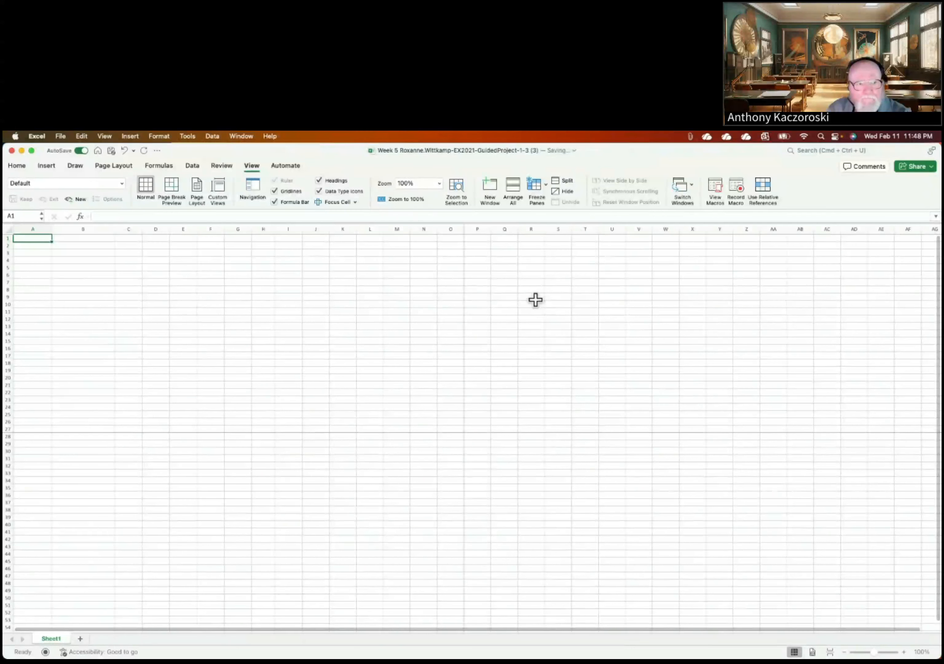
{"action": "left_click", "coordinate": [541, 190]}
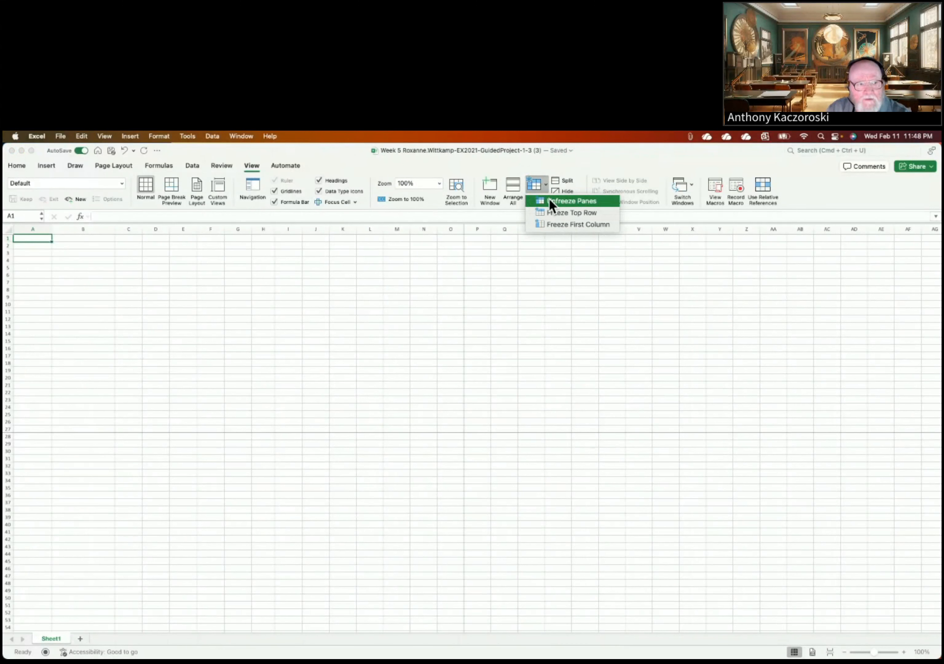
{"action": "left_click", "coordinate": [548, 200]}
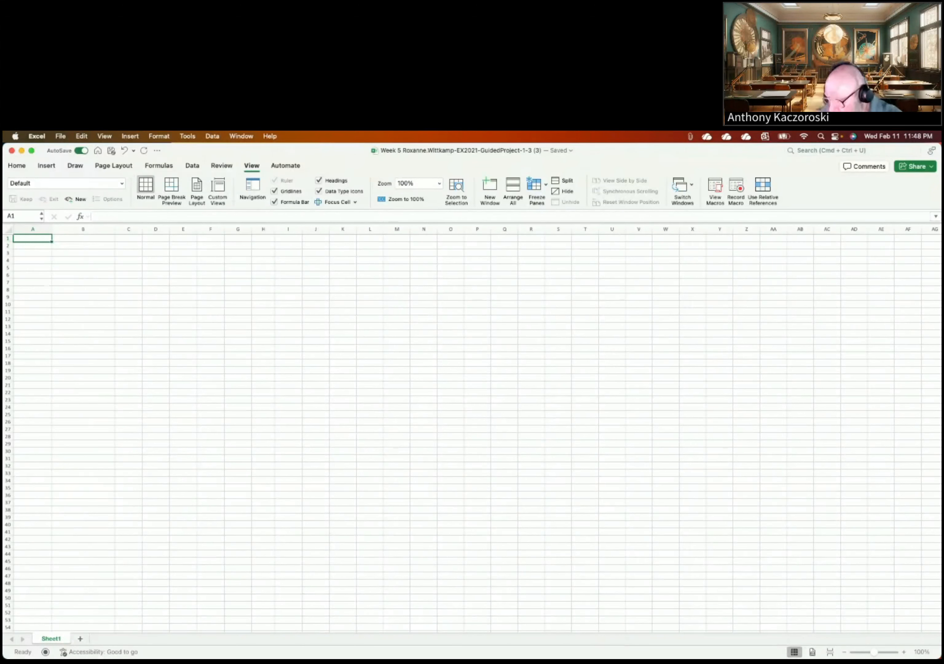
{"action": "left_click", "coordinate": [21, 151]}
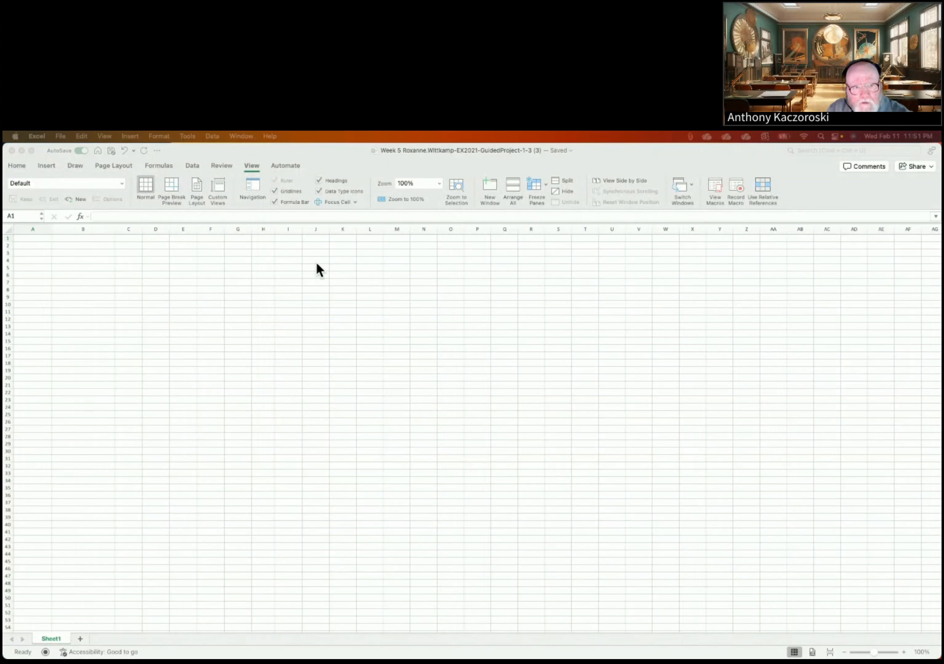
Step: Switch to the Resources for week 5 WearEver-01 (3) workbook and zoom out on its sheet
{"action": "left_click", "coordinate": [237, 135]}
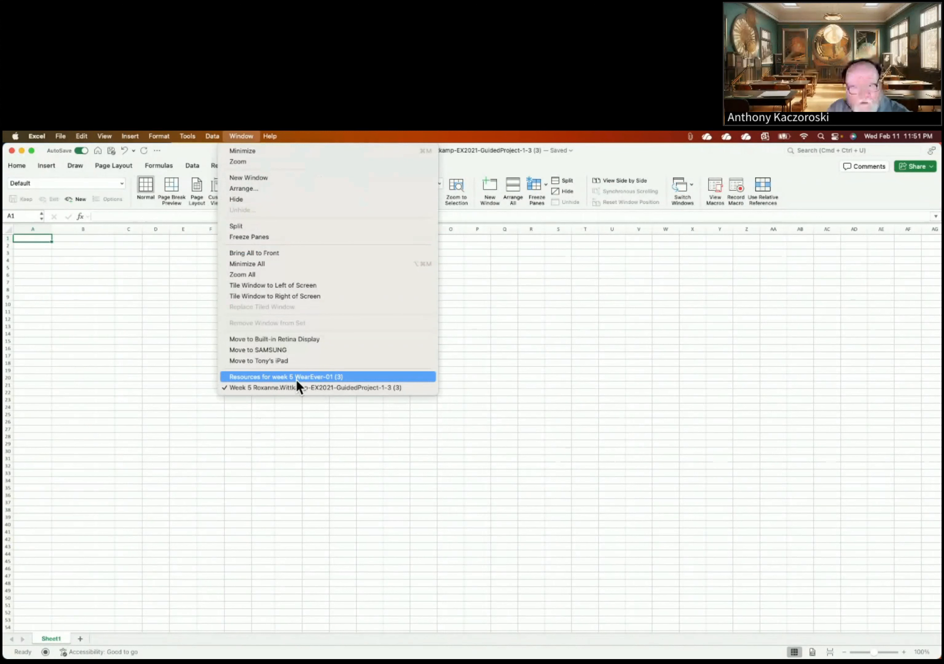
{"action": "left_click", "coordinate": [330, 378]}
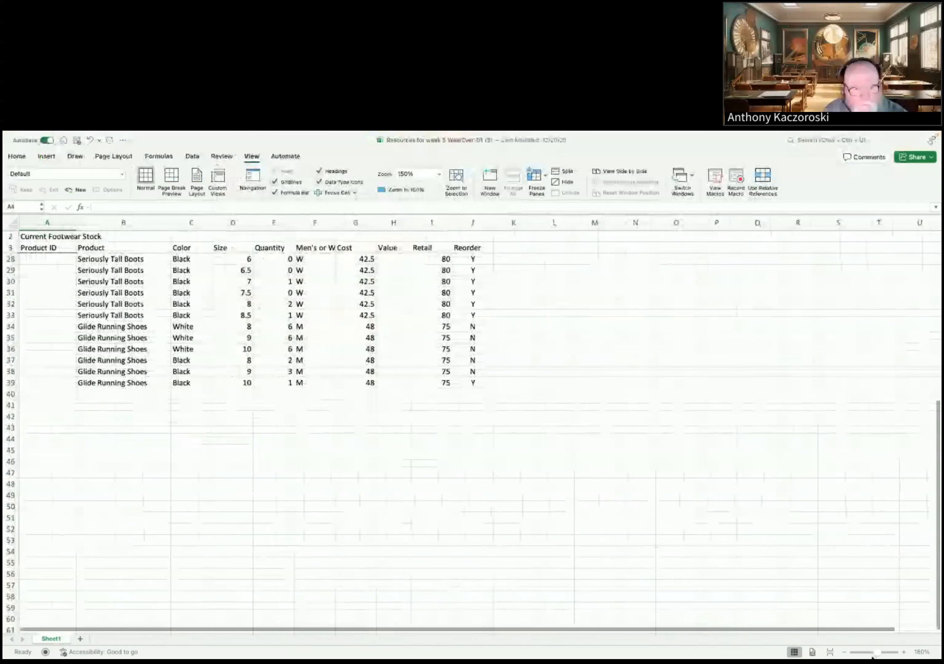
{"action": "left_click", "coordinate": [845, 652]}
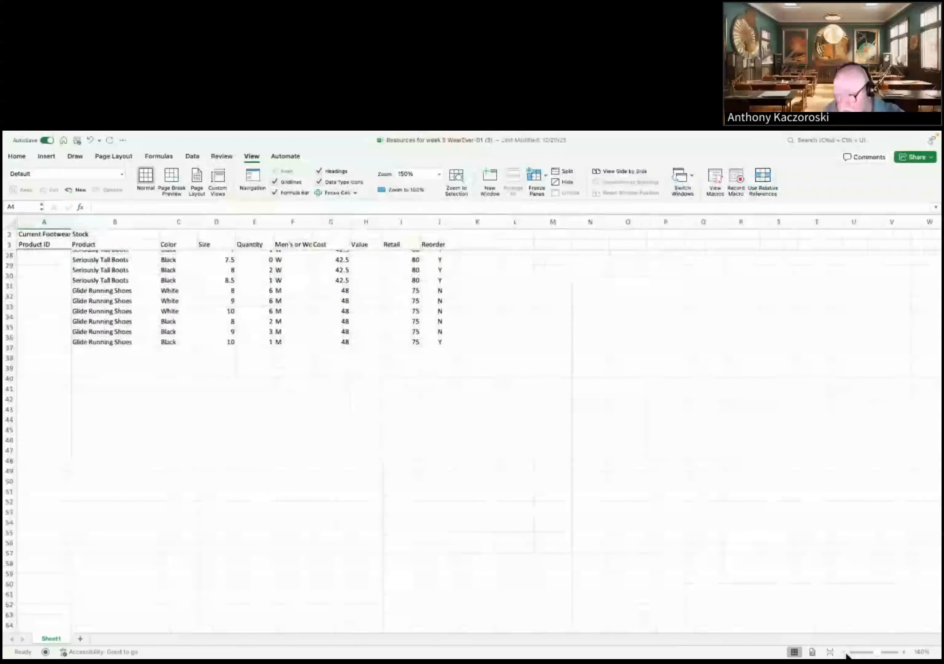
{"action": "left_click", "coordinate": [845, 652]}
{"action": "left_click", "coordinate": [845, 651]}
Step: Reset the stock sheet zoom to 100% and unfreeze its panes
{"action": "left_click", "coordinate": [845, 652]}
{"action": "left_click", "coordinate": [844, 651]}
{"action": "left_click", "coordinate": [845, 651]}
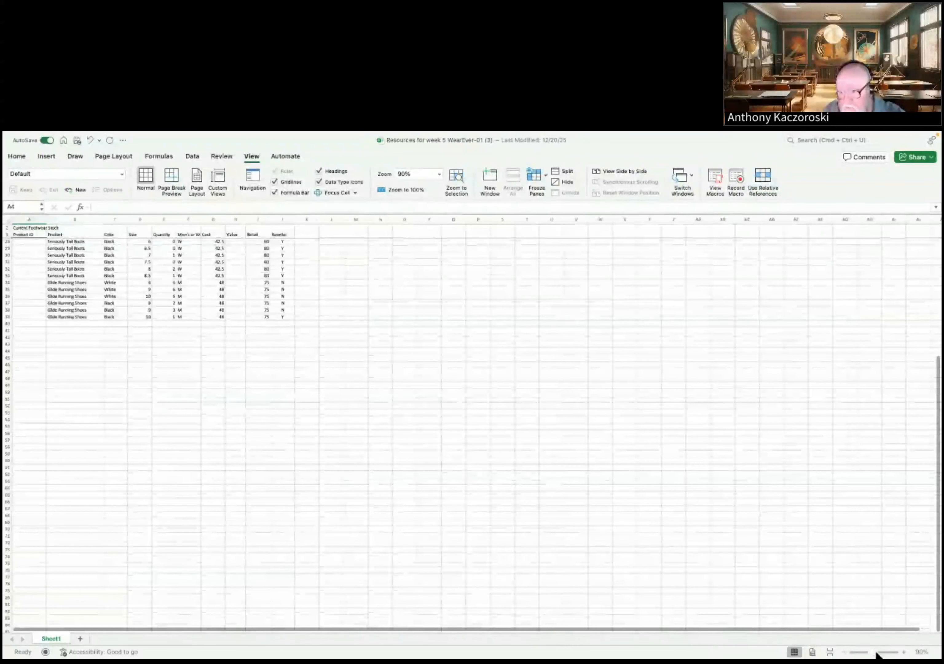
{"action": "left_click", "coordinate": [904, 652]}
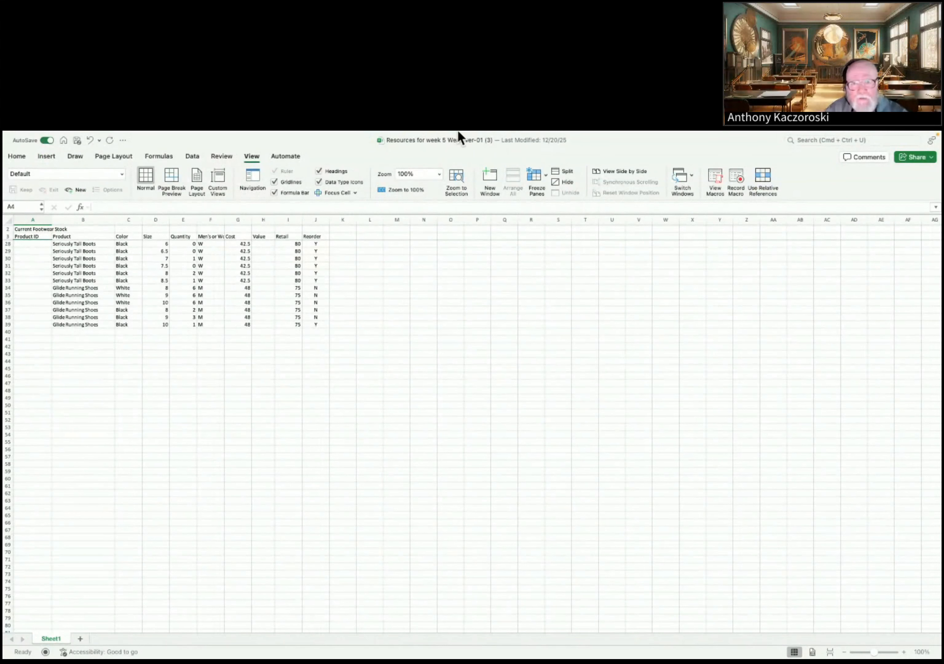
{"action": "left_click", "coordinate": [543, 178]}
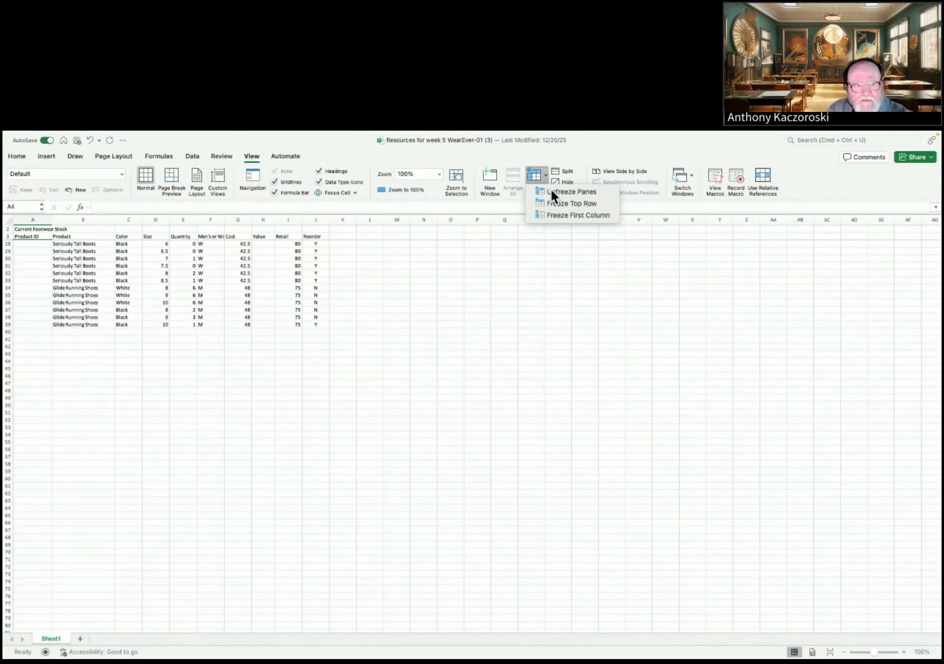
{"action": "left_click", "coordinate": [550, 188]}
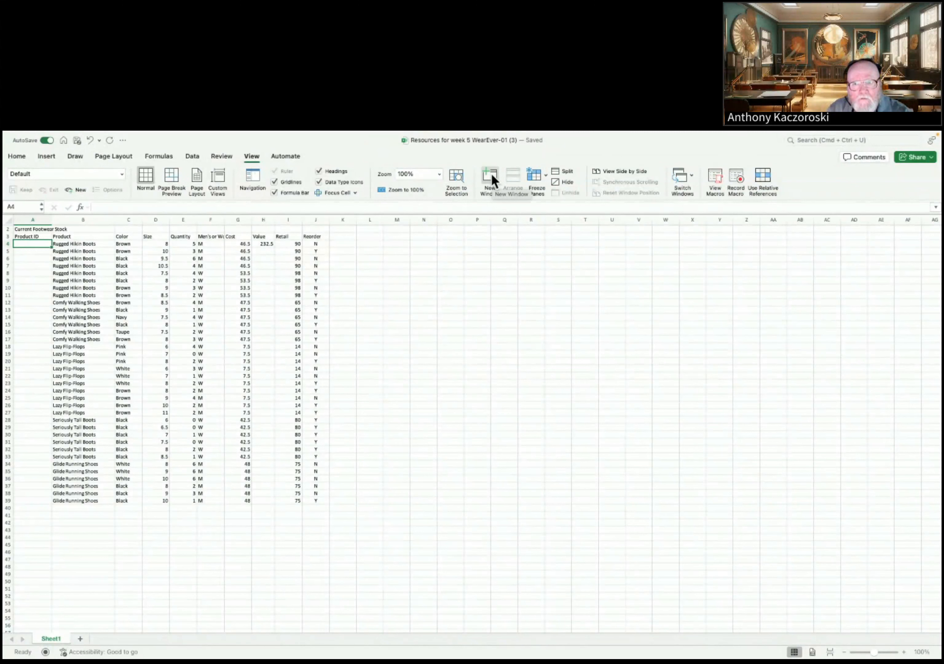
Step: Open and close a second stock window, then return to the Guided Project 1-3 workbook
{"action": "left_click", "coordinate": [491, 176]}
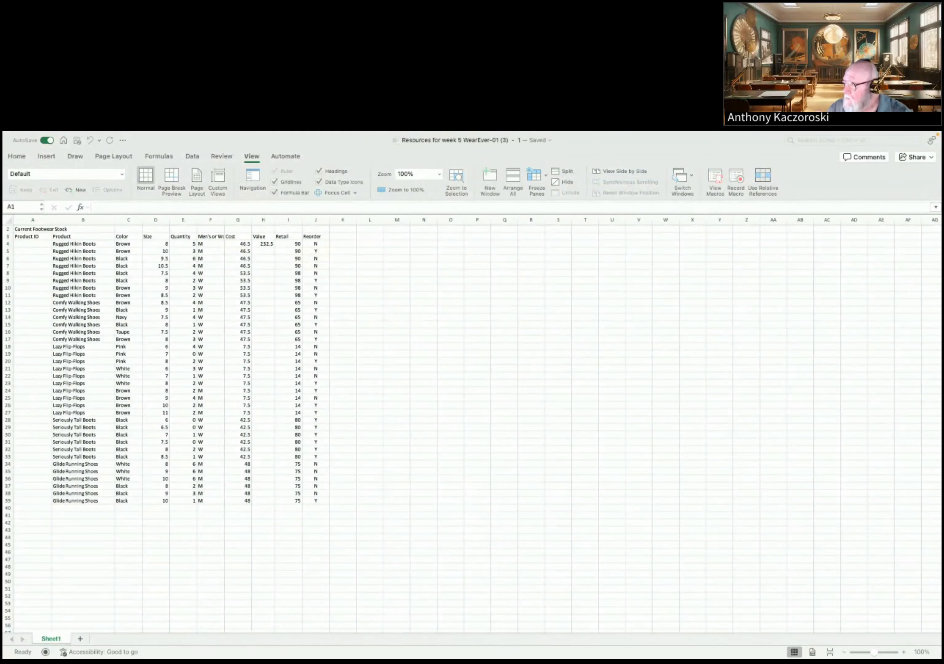
{"action": "key", "text": "super+w"}
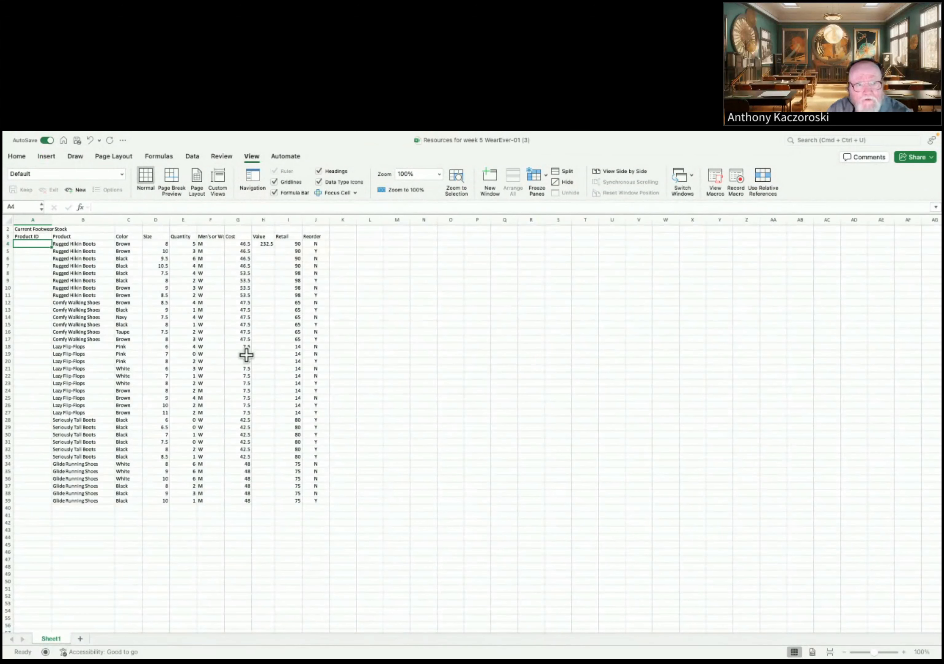
{"action": "left_click", "coordinate": [233, 136]}
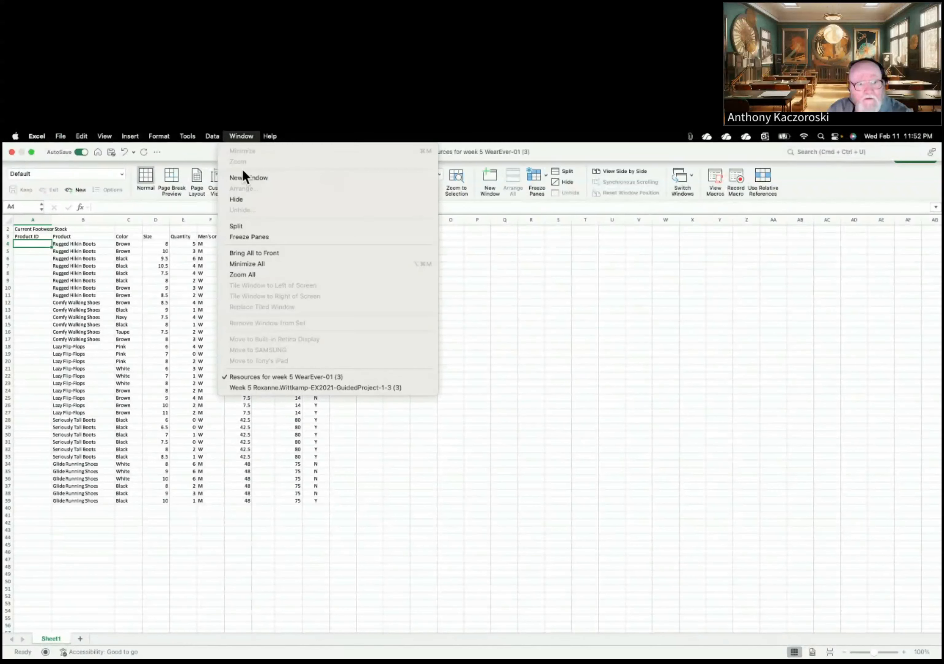
{"action": "left_click", "coordinate": [244, 388]}
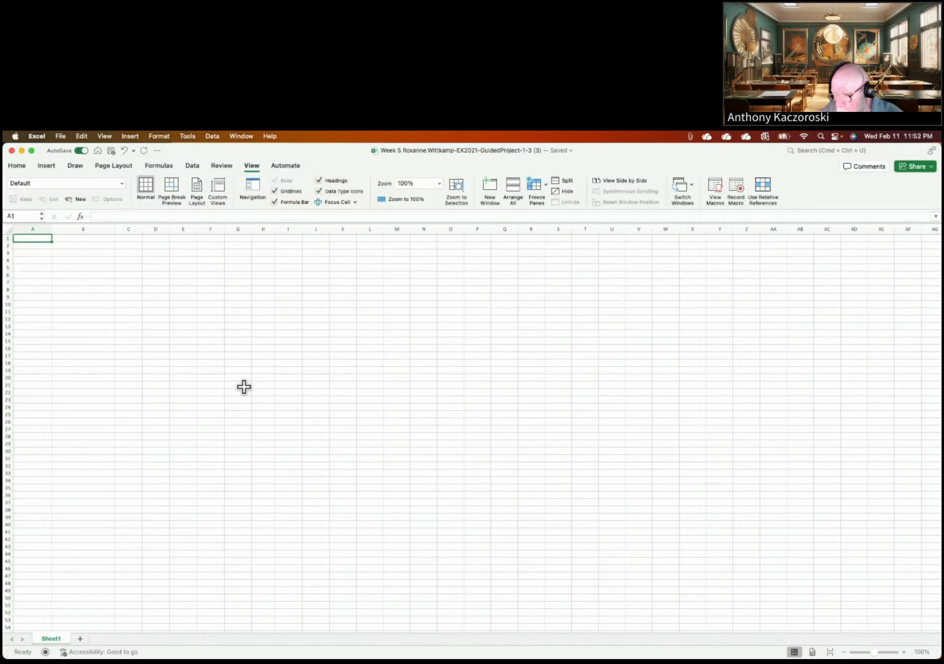
{"action": "left_click", "coordinate": [241, 136]}
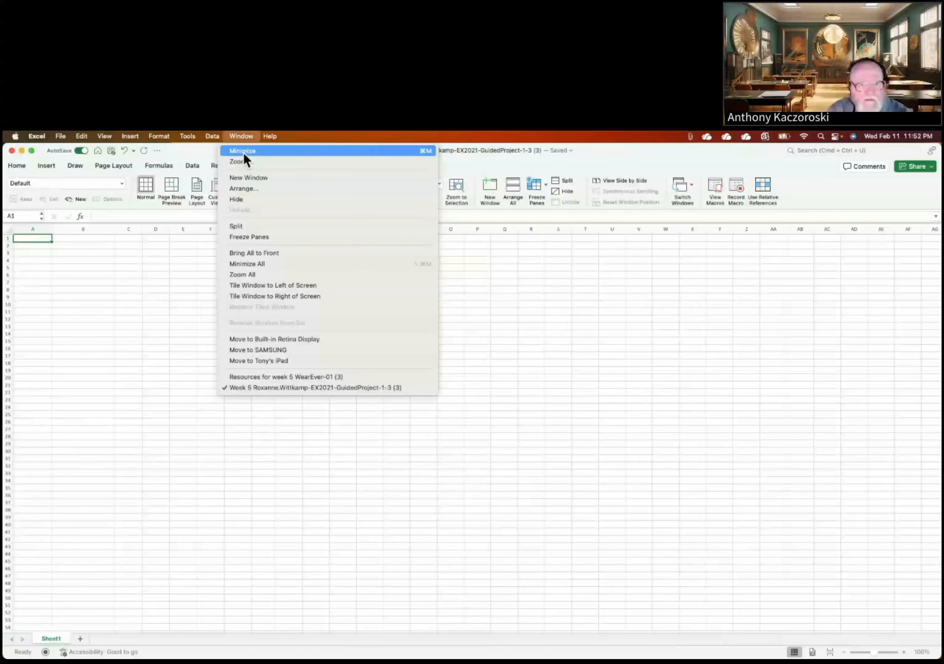
{"action": "left_click", "coordinate": [250, 376]}
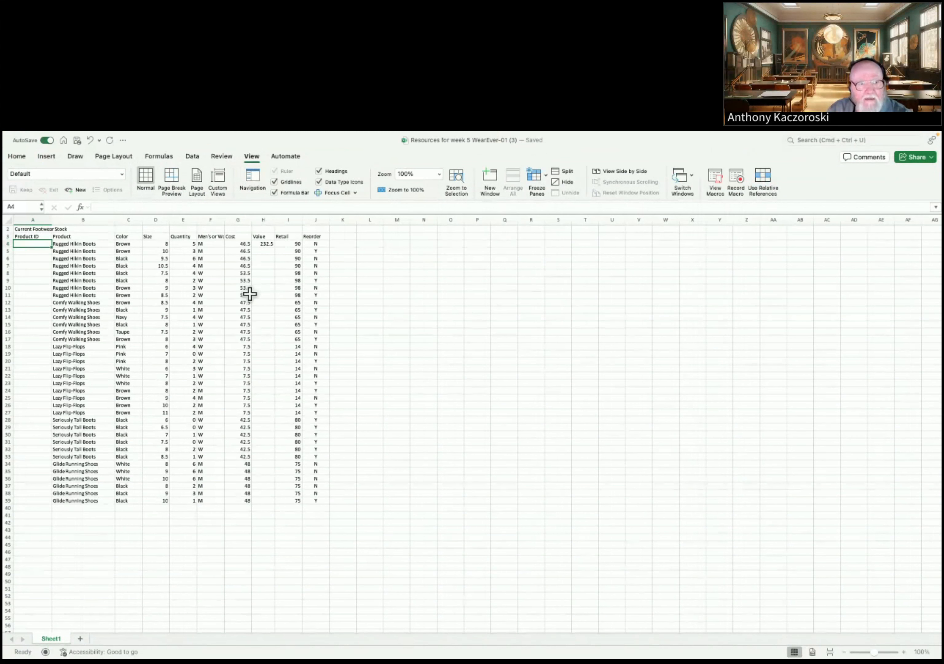
{"action": "left_click", "coordinate": [242, 133]}
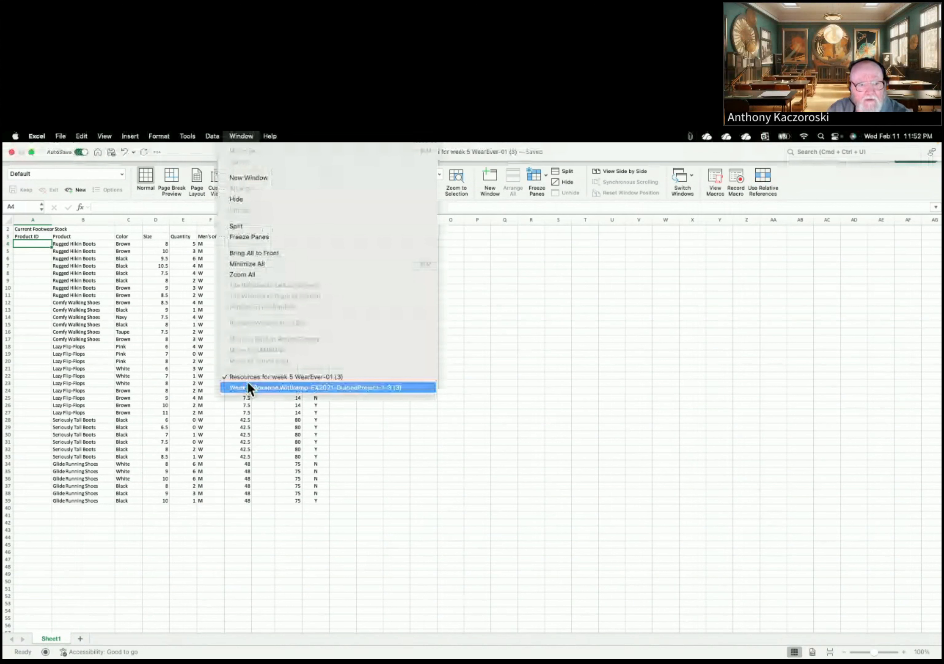
{"action": "left_click", "coordinate": [248, 386]}
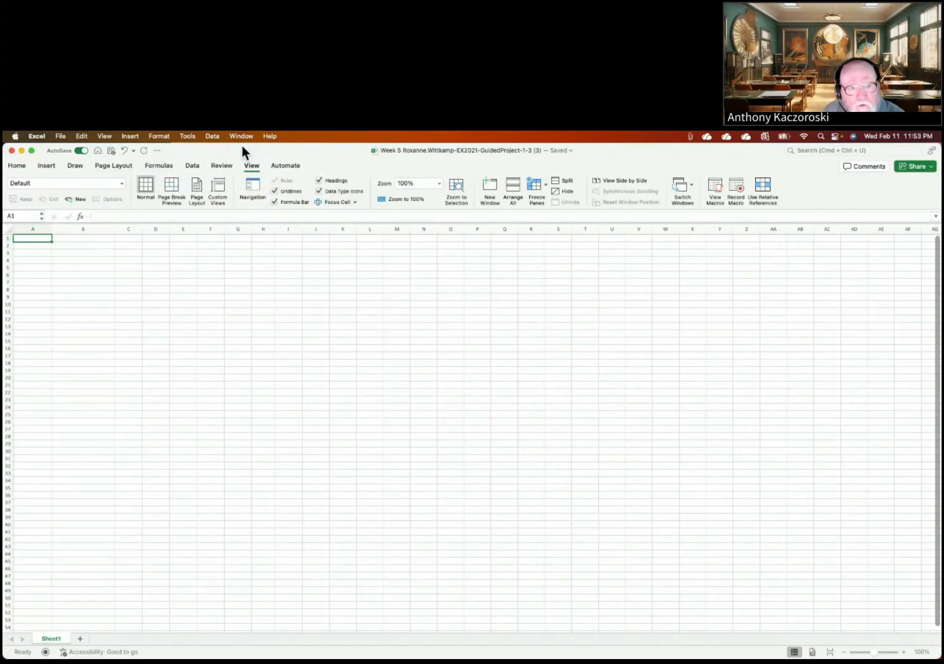
Step: Switch between the two workbooks, ending on Resources for week 5 WearEver-01 (3)
{"action": "left_click", "coordinate": [241, 136]}
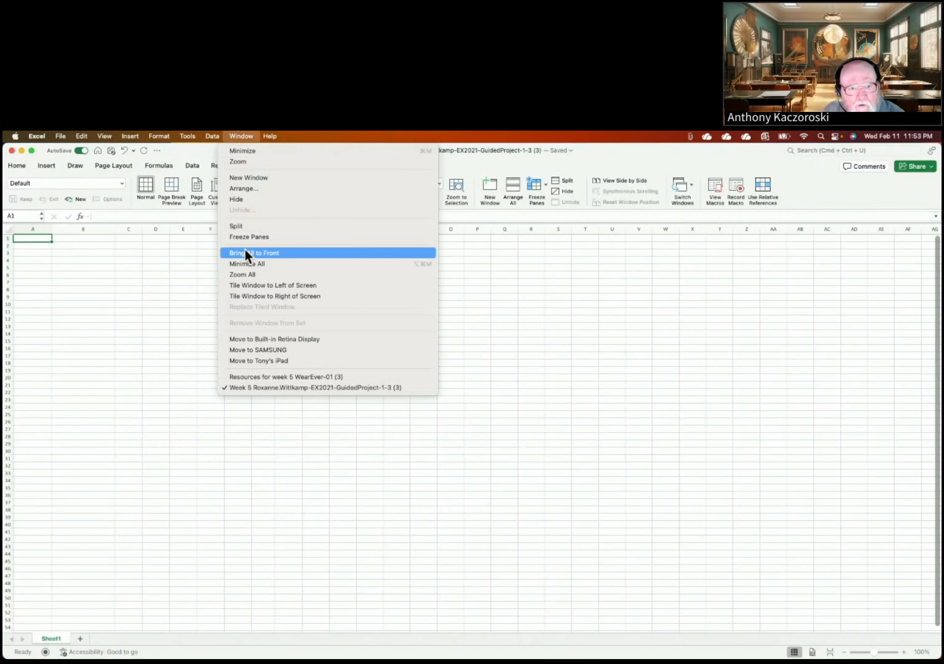
{"action": "left_click", "coordinate": [273, 377]}
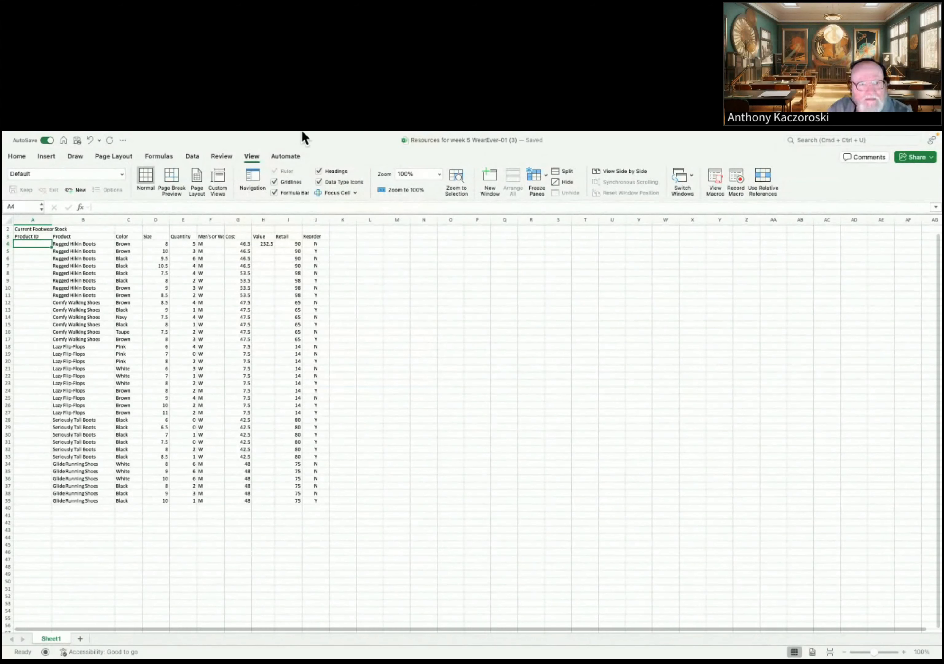
{"action": "mouse_move", "coordinate": [301, 134]}
{"action": "left_click", "coordinate": [245, 136]}
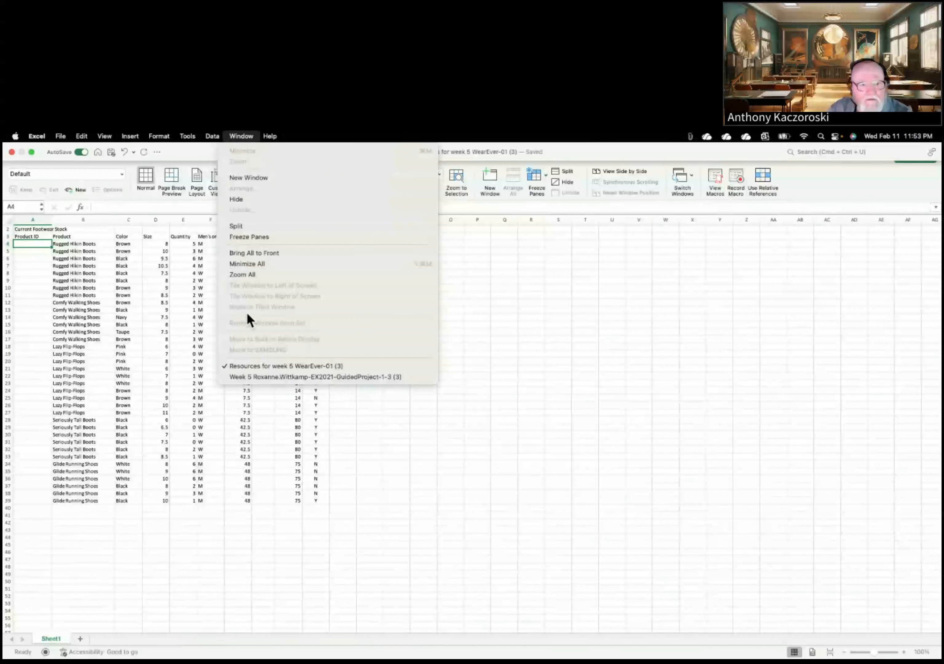
{"action": "left_click", "coordinate": [247, 376]}
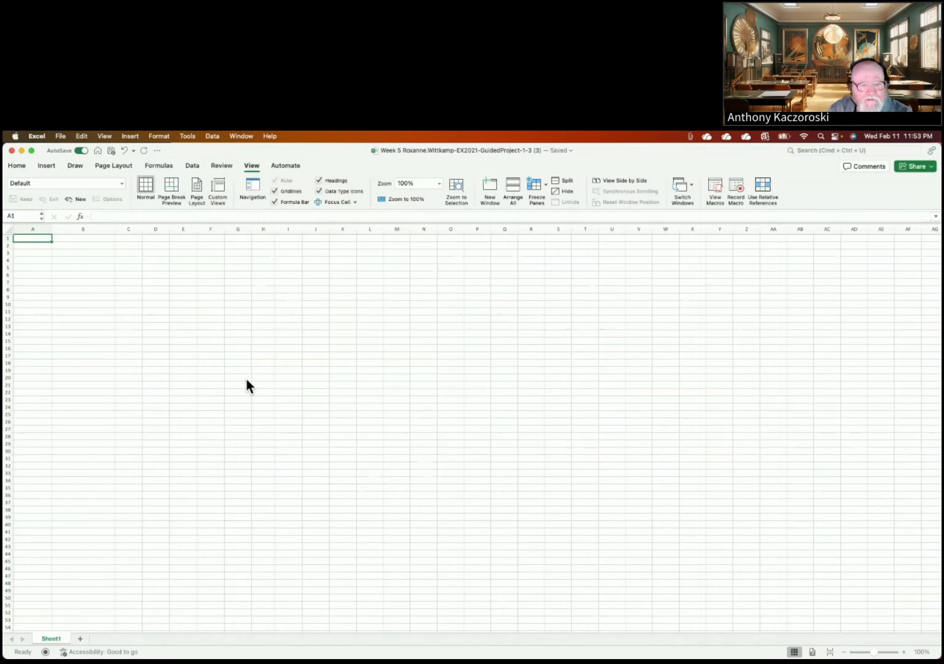
{"action": "left_click", "coordinate": [230, 139]}
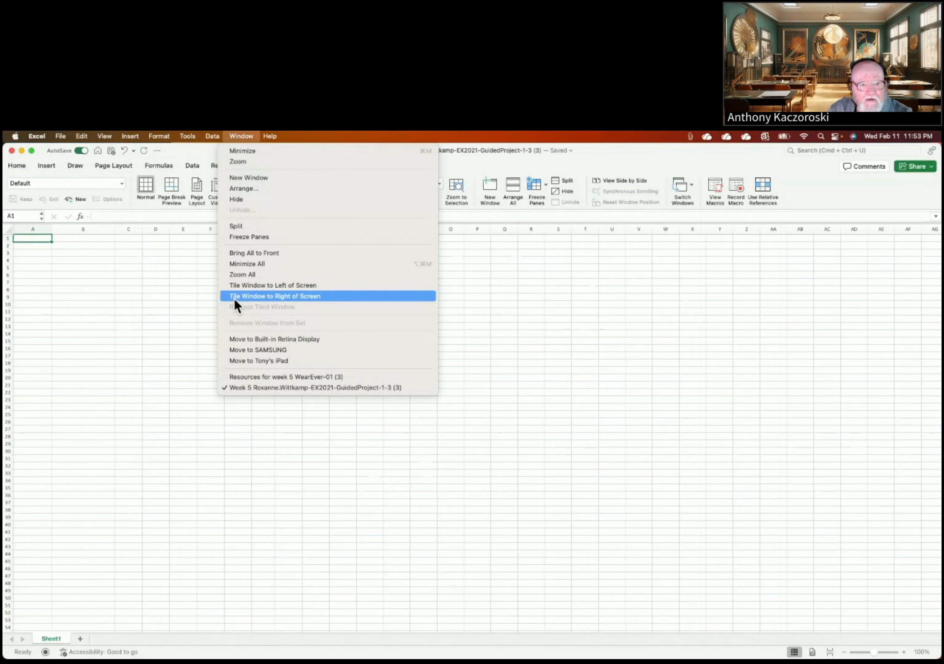
{"action": "left_click", "coordinate": [242, 377]}
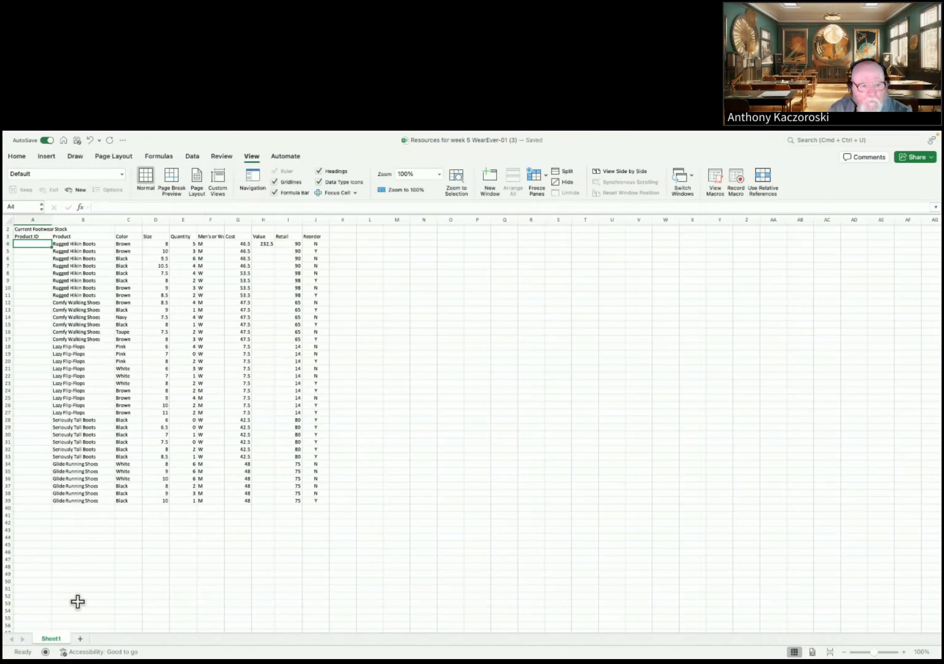
Step: Copy the Current Footwear Stock sheet into Guided Project 1-3, placed before Sheet1
{"action": "right_click", "coordinate": [57, 635]}
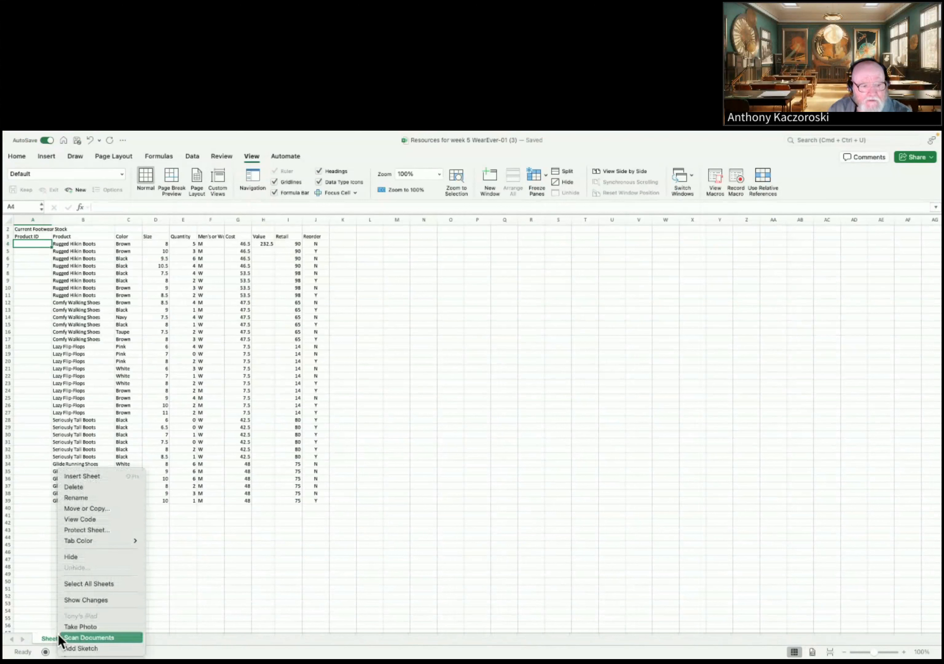
{"action": "left_click", "coordinate": [85, 508]}
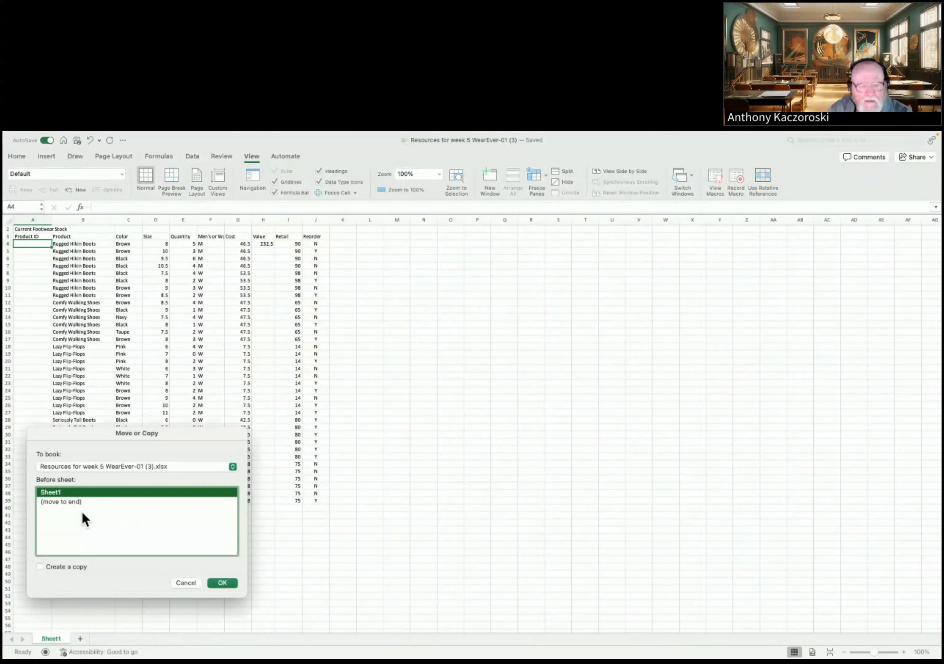
{"action": "left_click", "coordinate": [40, 566]}
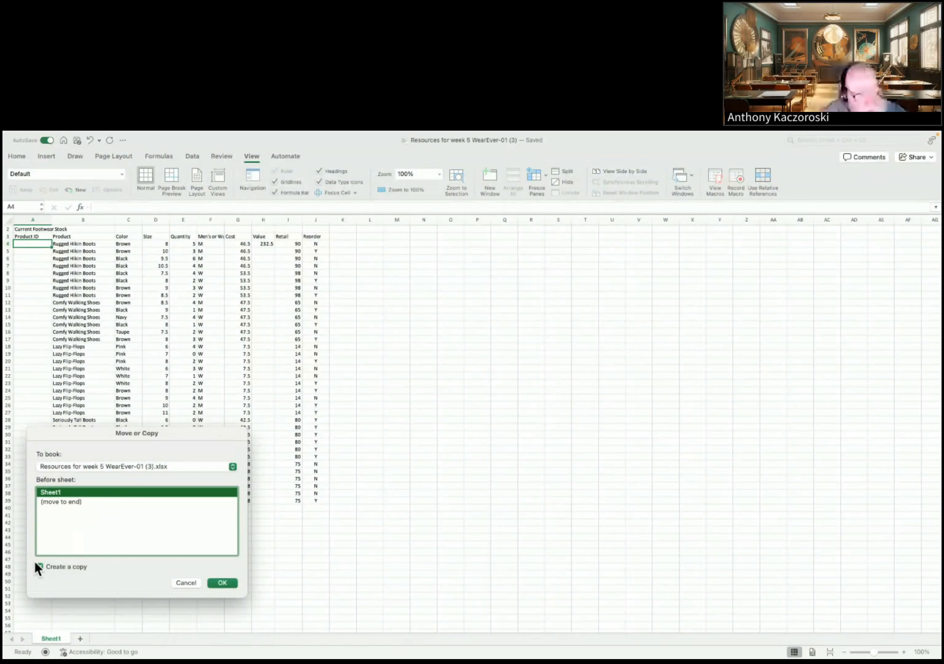
{"action": "left_click", "coordinate": [232, 466]}
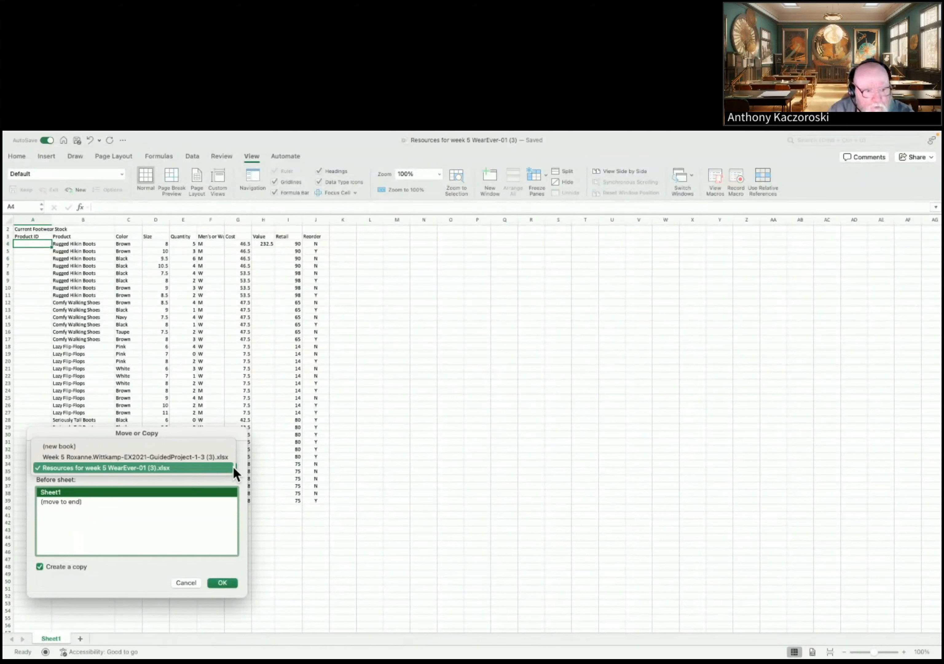
{"action": "left_click", "coordinate": [175, 455]}
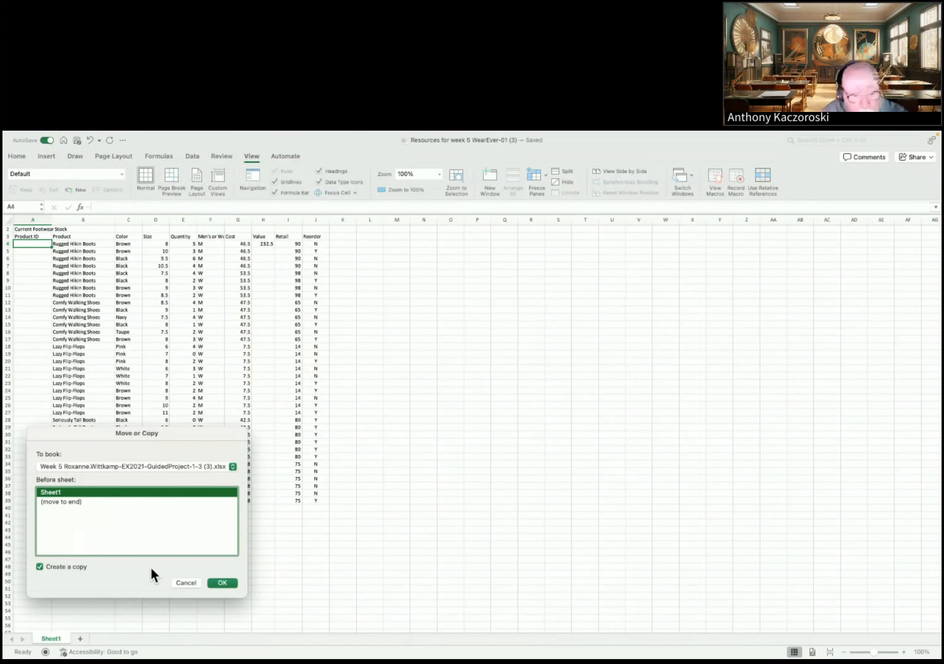
{"action": "left_click", "coordinate": [219, 583]}
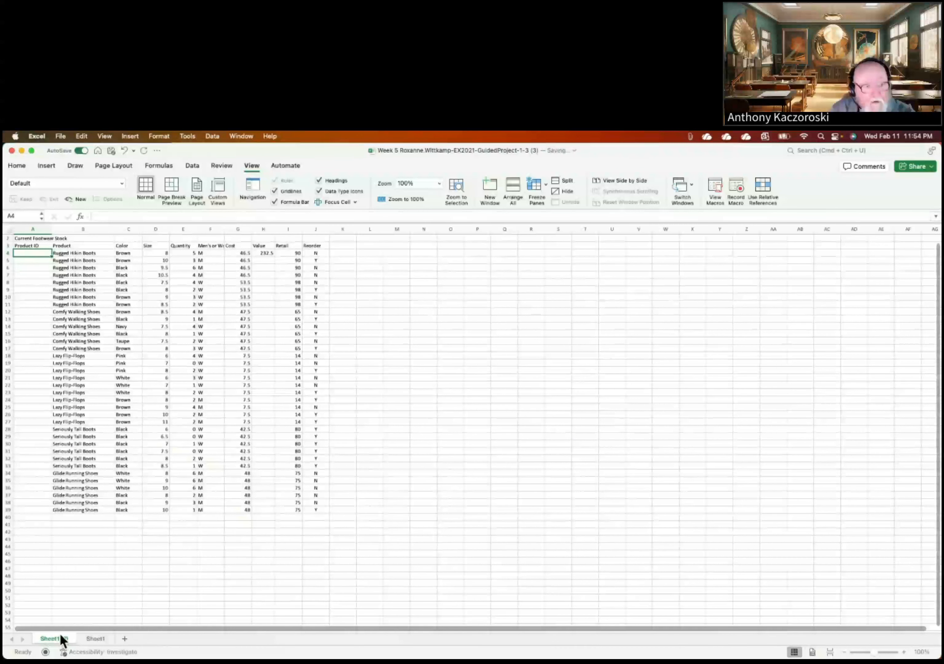
{"action": "left_click", "coordinate": [96, 638]}
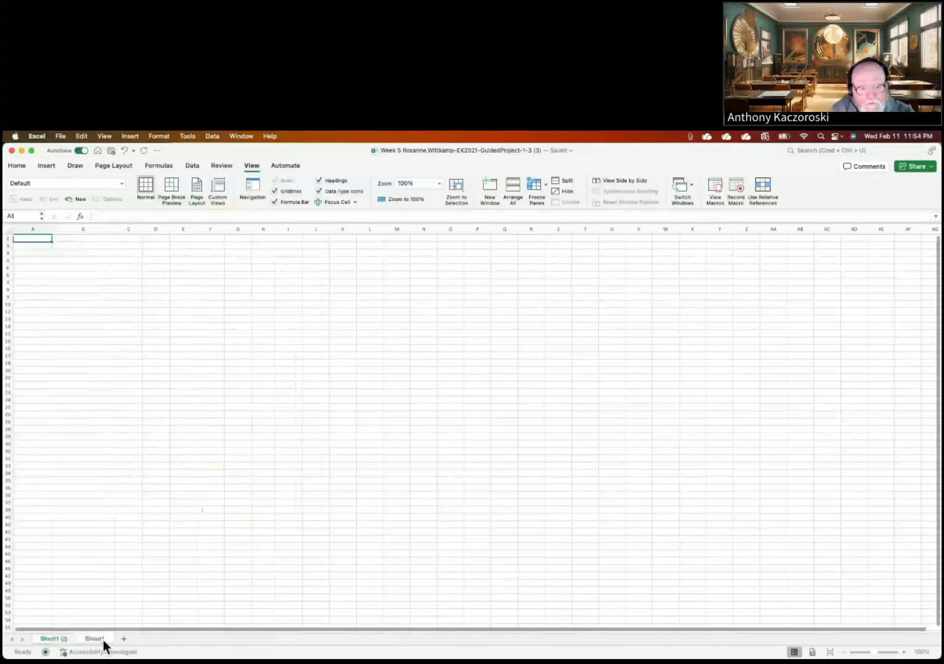
{"action": "left_click", "coordinate": [47, 637]}
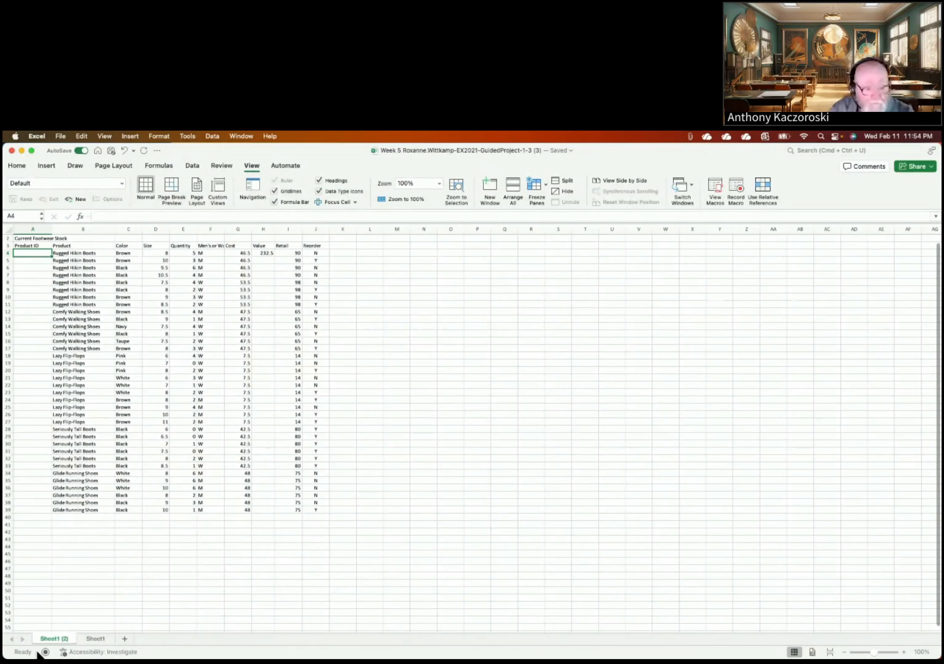
{"action": "double_click", "coordinate": [55, 638]}
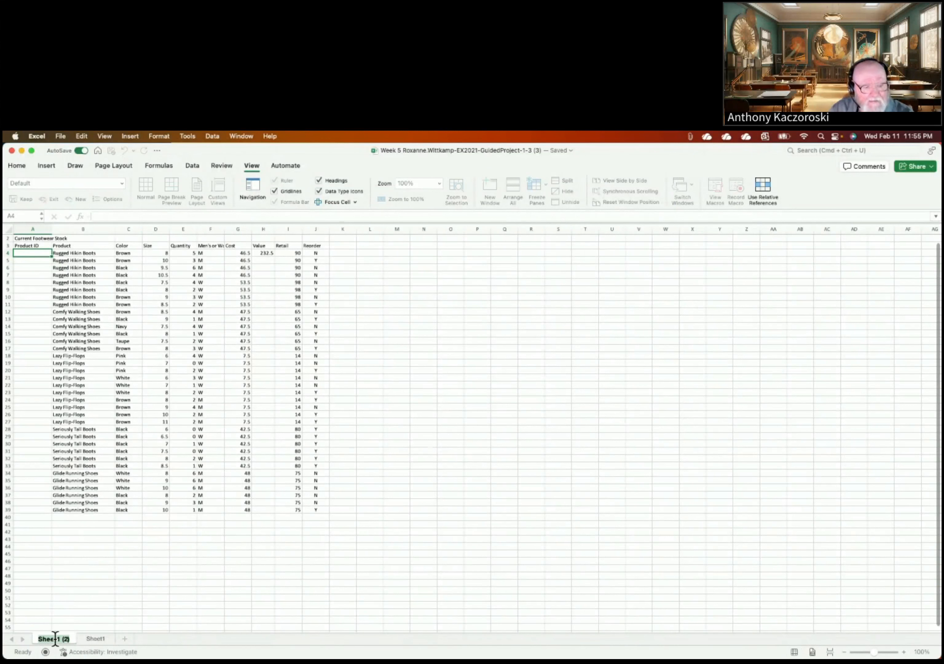
{"action": "left_click", "coordinate": [85, 619]}
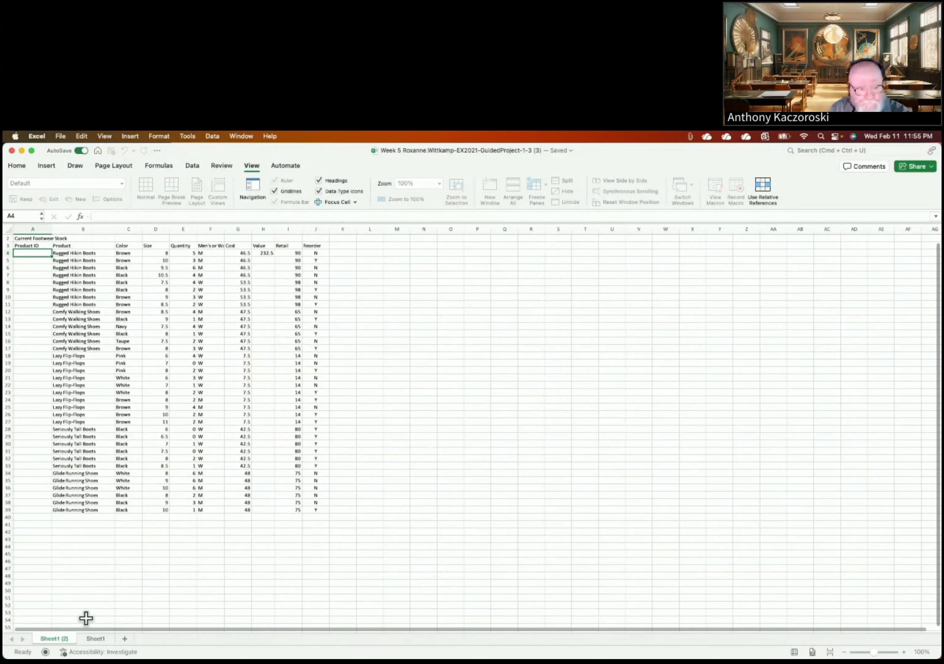
Step: Rename the copied footwear stock sheet tab 'Sheet1 (2)' to Inventory
{"action": "right_click", "coordinate": [45, 637]}
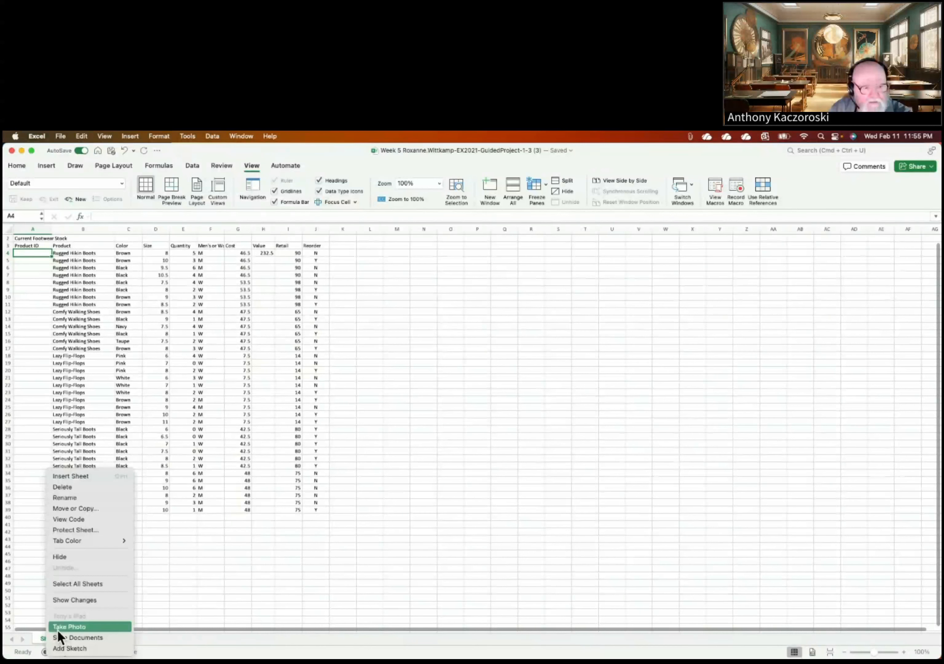
{"action": "left_click", "coordinate": [67, 497]}
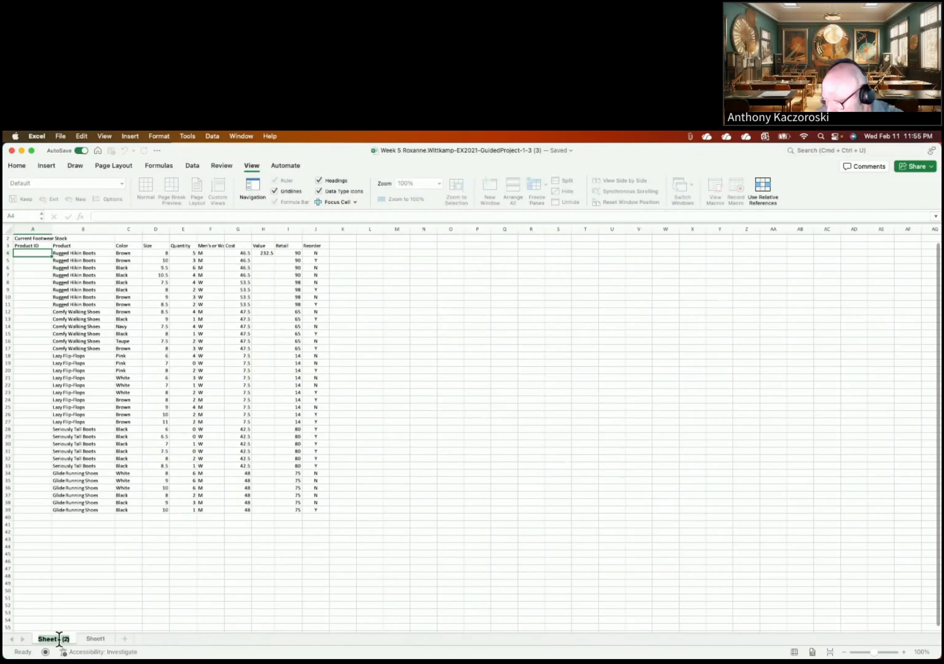
{"action": "type", "text": "Inve"}
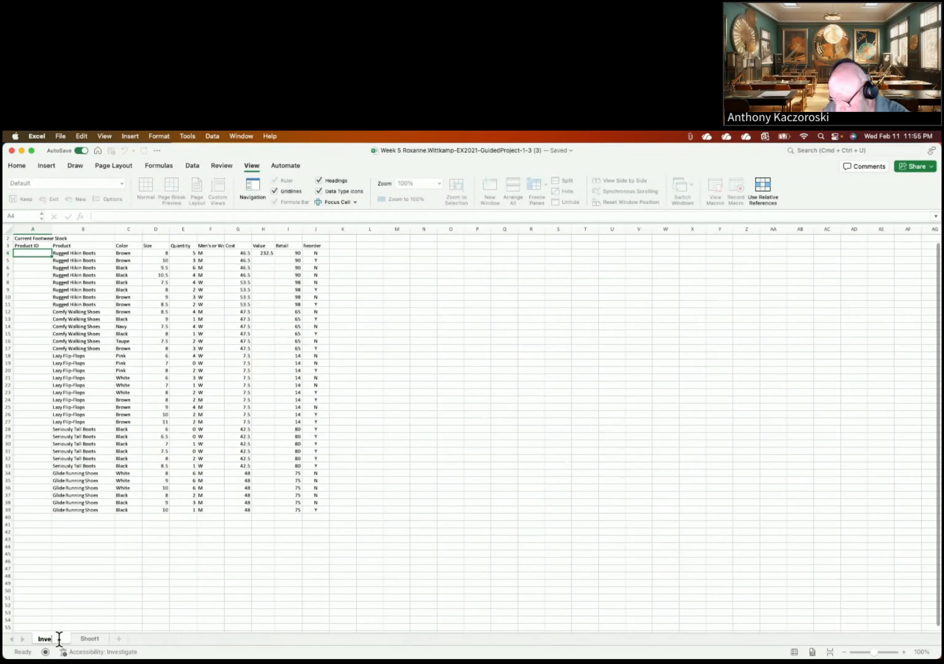
{"action": "type", "text": "ntory"}
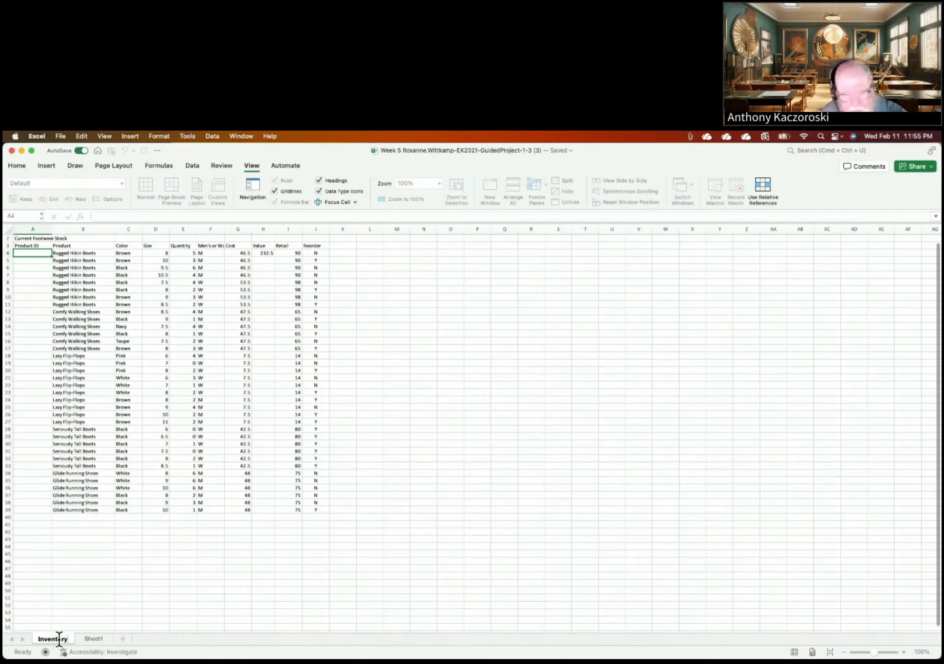
{"action": "key", "text": "Return"}
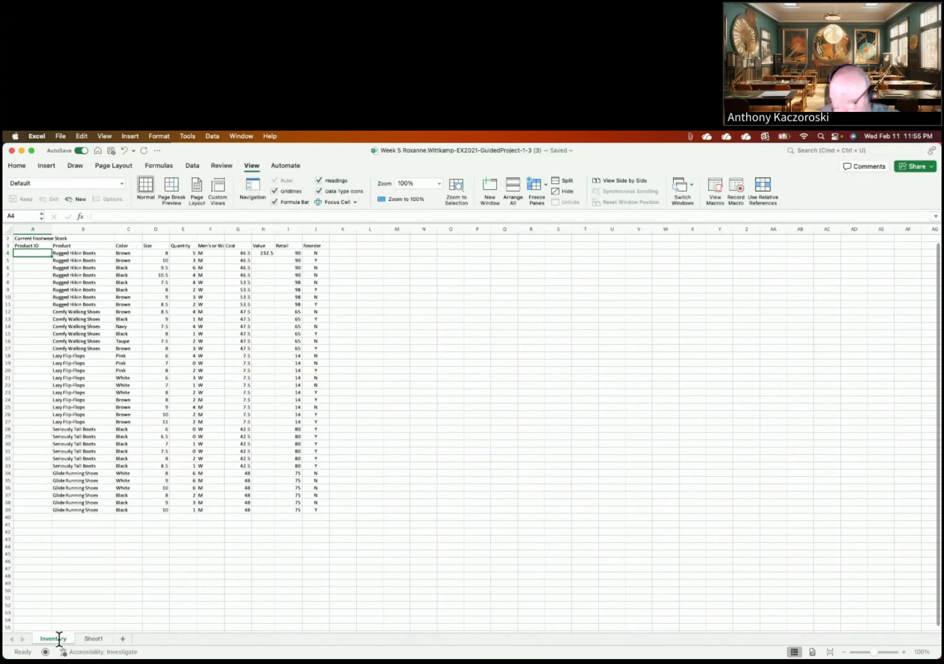
{"action": "left_click", "coordinate": [97, 636]}
Step: Delete the empty Sheet1 tab and confirm the permanent deletion
{"action": "right_click", "coordinate": [96, 636]}
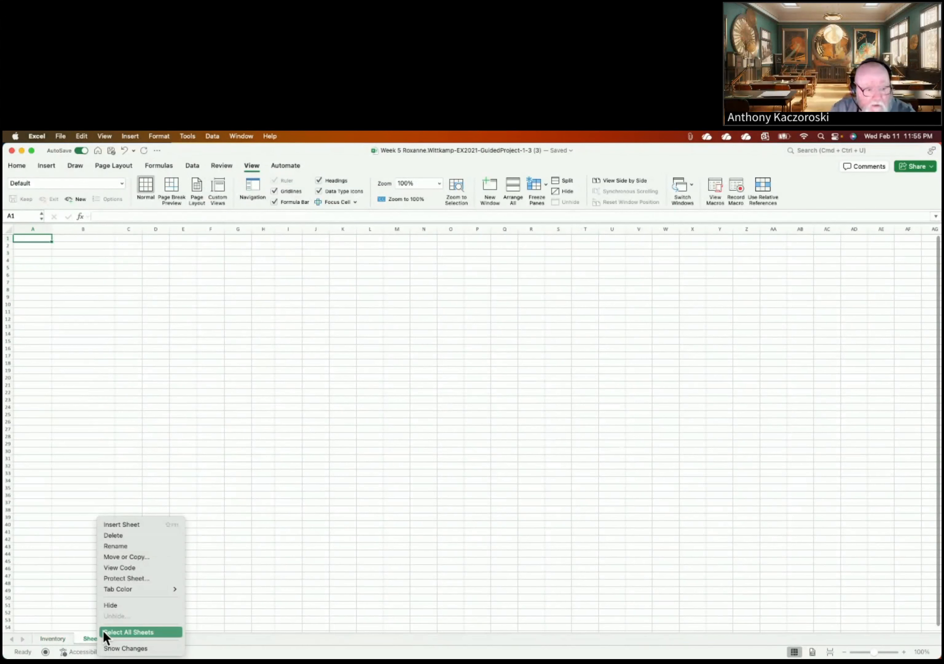
{"action": "left_click", "coordinate": [125, 535]}
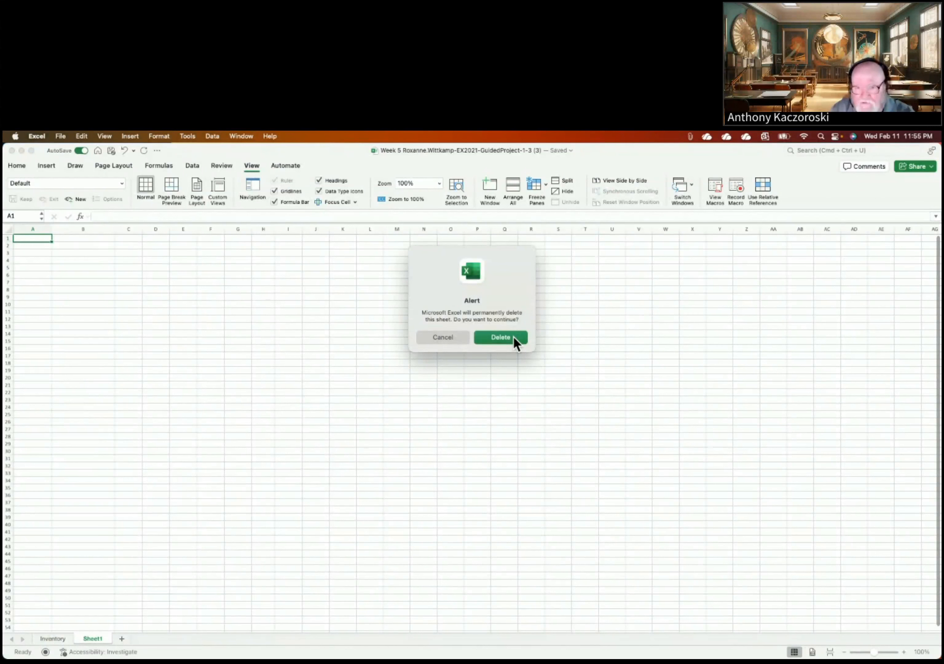
{"action": "left_click", "coordinate": [512, 335]}
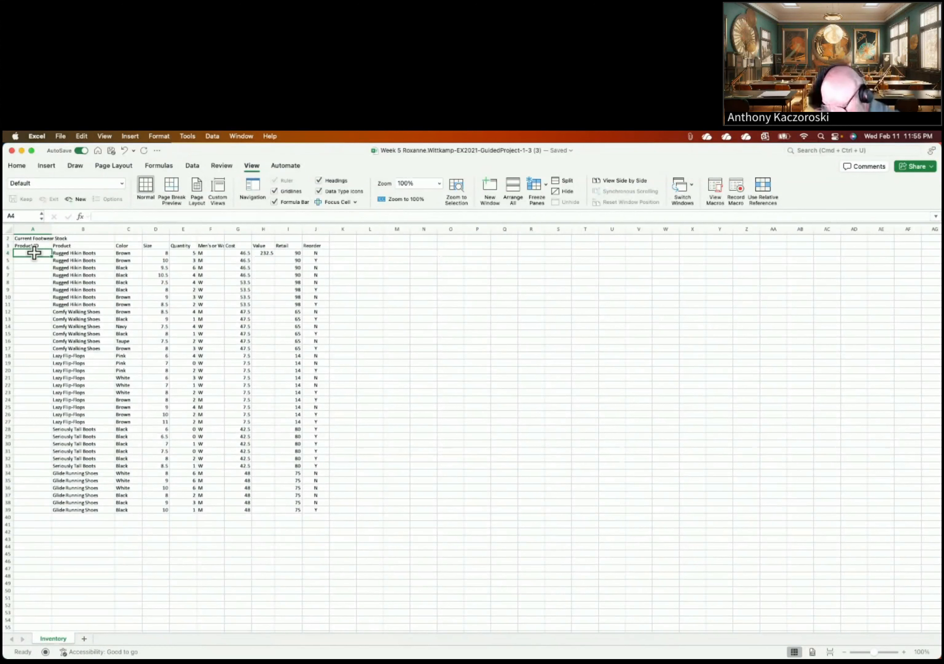
Step: Enter WEA001 in A4 and Auto Fill IDs down to WEA036 in A39
{"action": "type", "text": "WEArEver Accessories"}
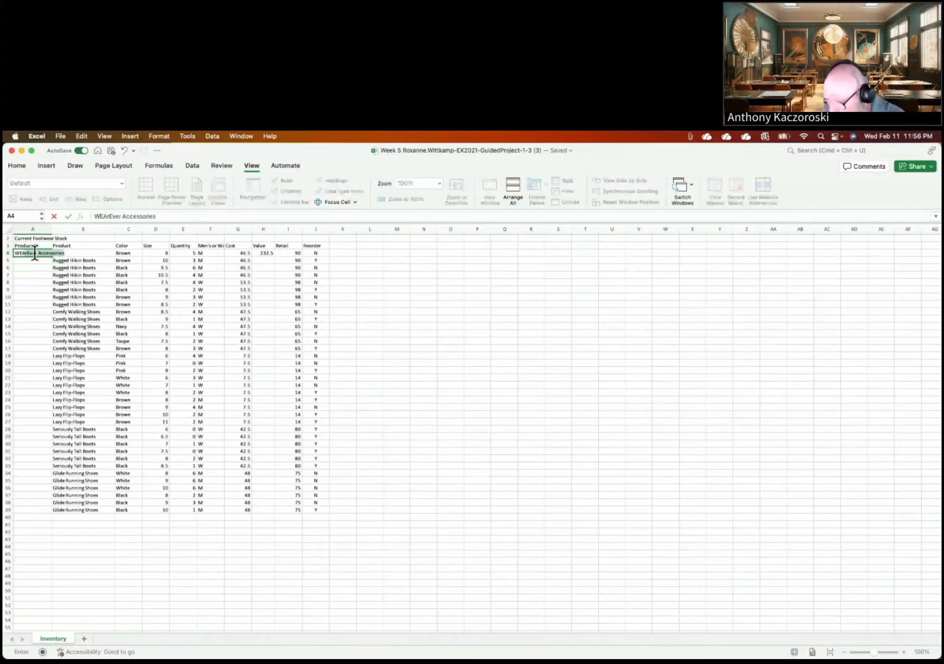
{"action": "type", "text": "WEA00"}
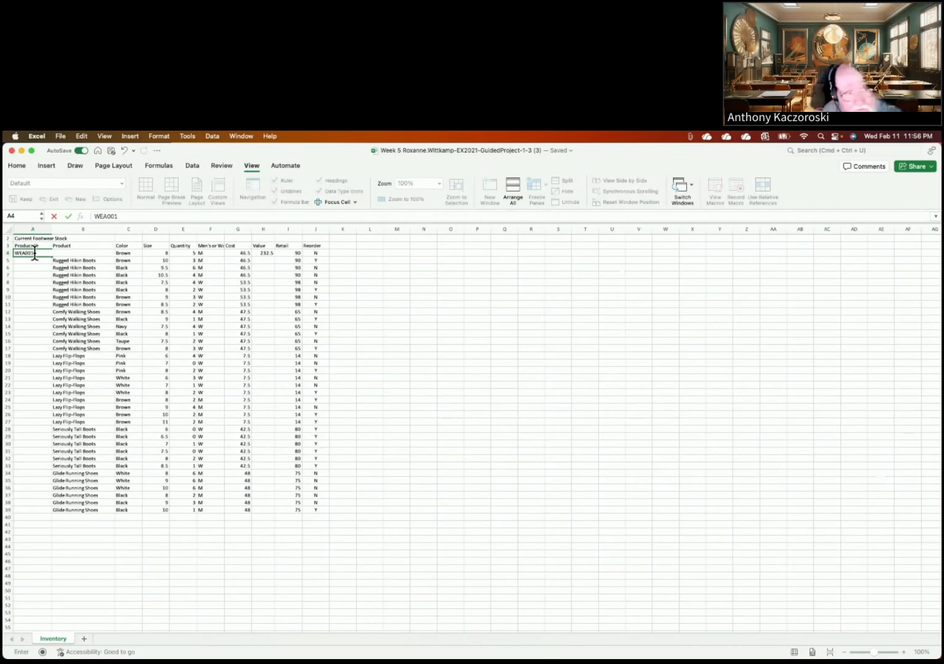
{"action": "type", "text": "1"}
{"action": "key", "text": "Return"}
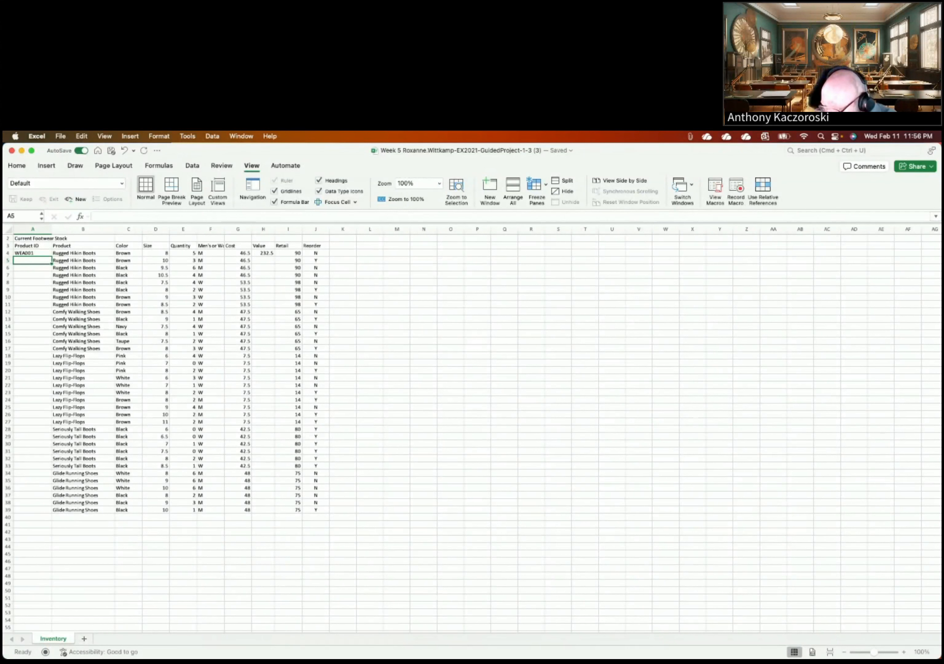
{"action": "left_click", "coordinate": [27, 252]}
{"action": "double_click", "coordinate": [27, 252]}
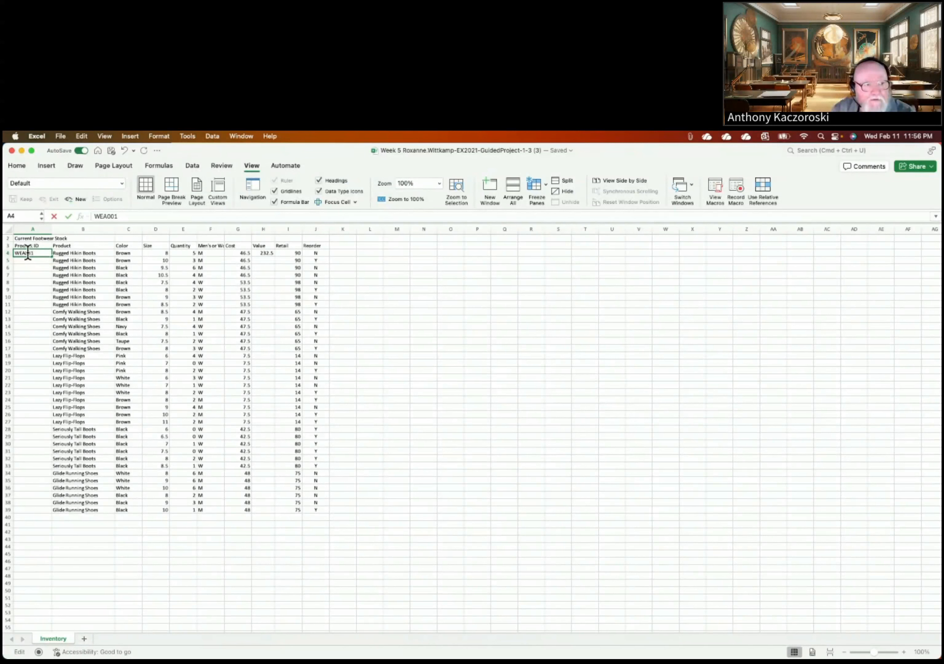
{"action": "left_click", "coordinate": [33, 262]}
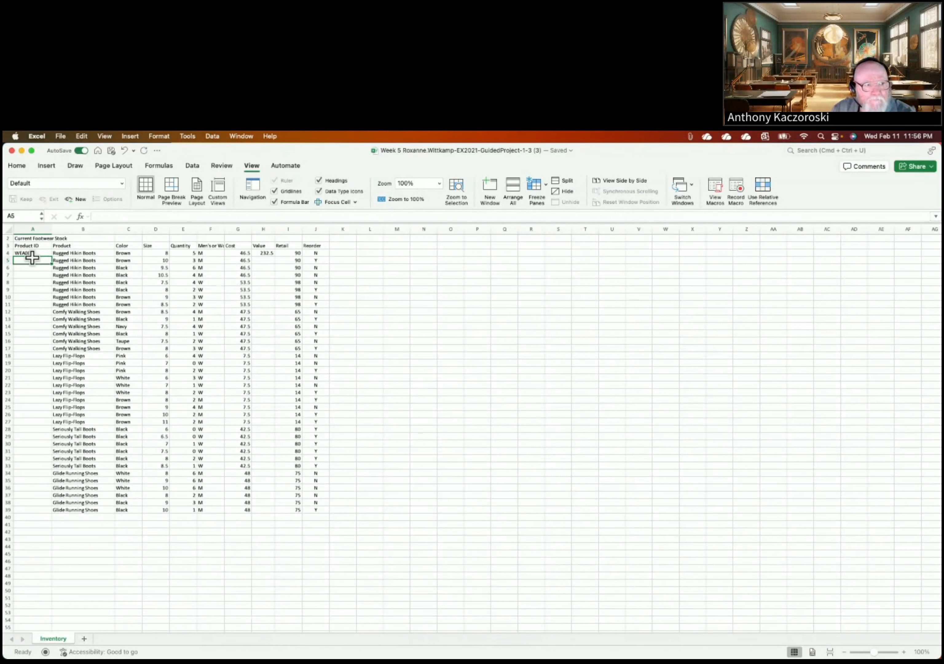
{"action": "left_click", "coordinate": [30, 252]}
{"action": "double_click", "coordinate": [30, 252]}
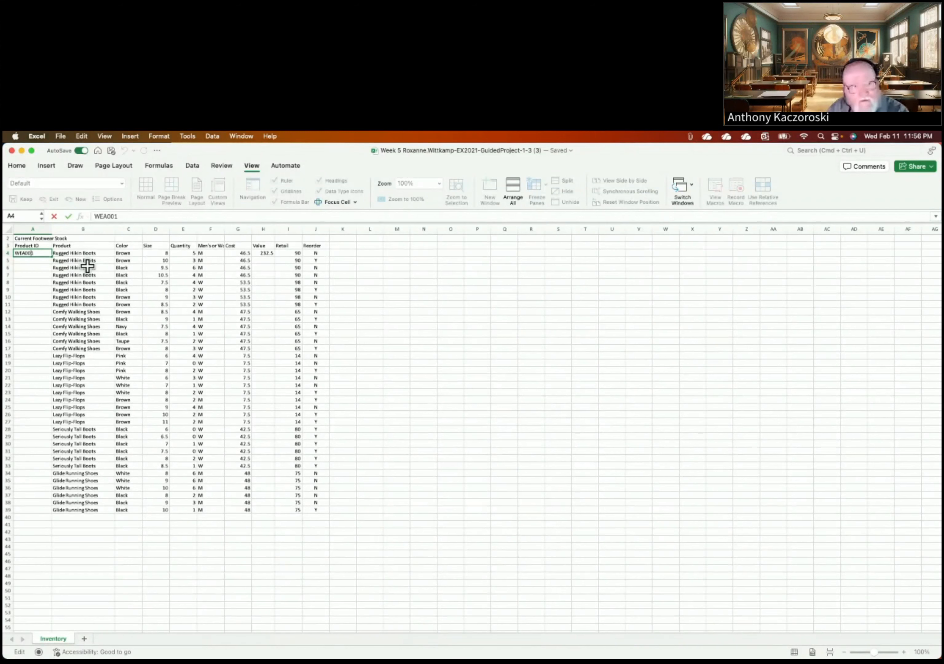
{"action": "key", "text": "Escape"}
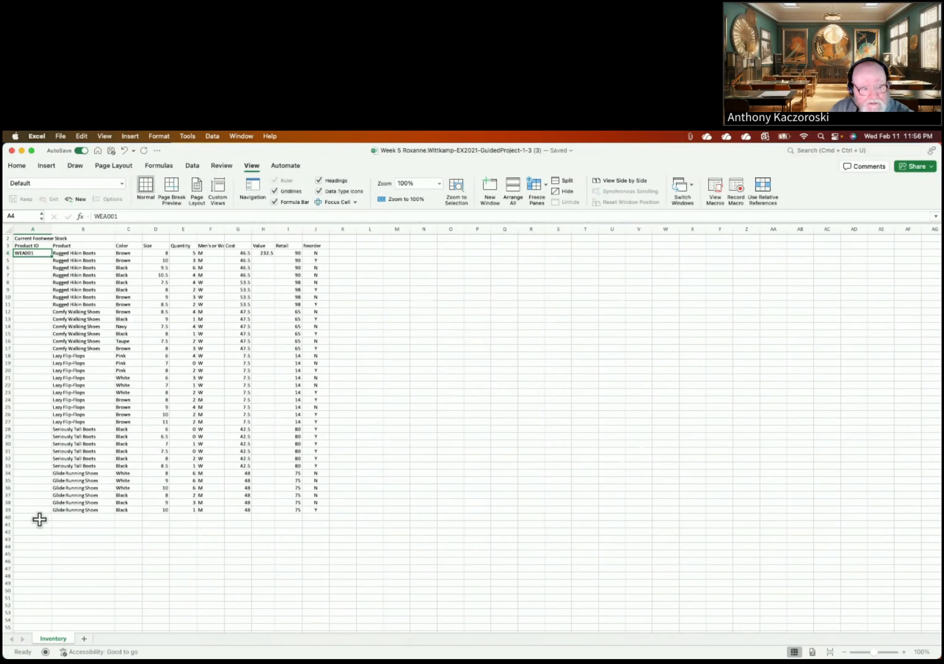
{"action": "double_click", "coordinate": [50, 256]}
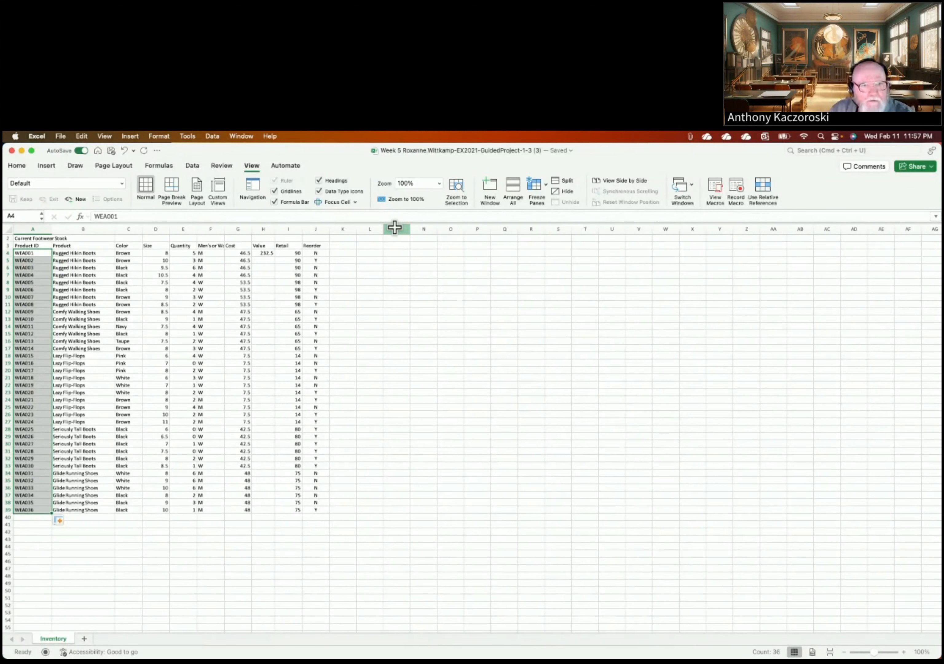
{"action": "left_click", "coordinate": [319, 245]}
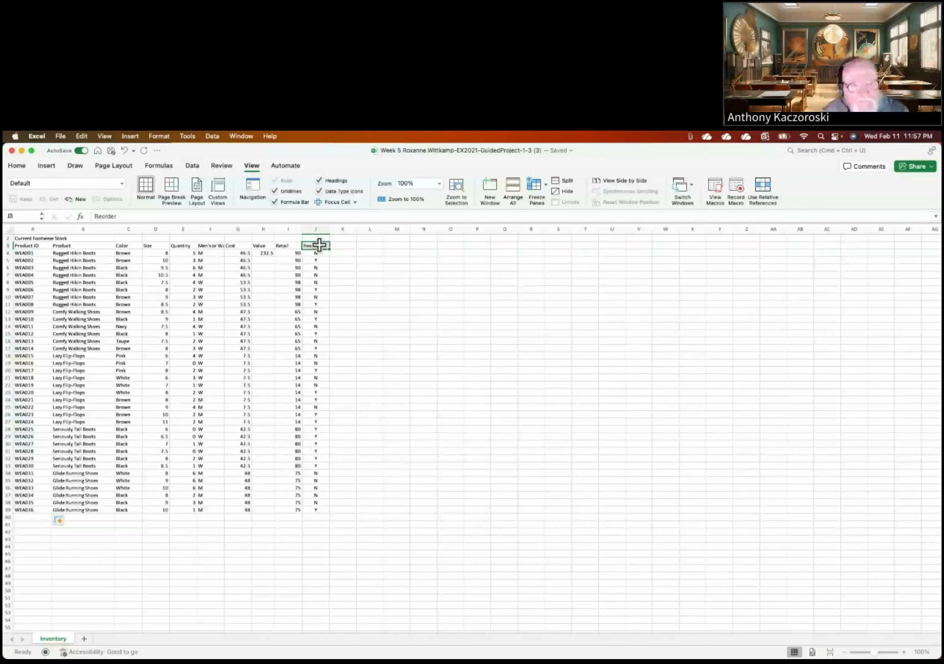
Step: Clear the Reorder heading from cell J3, leaving column J's Y/N values
{"action": "right_click", "coordinate": [319, 244]}
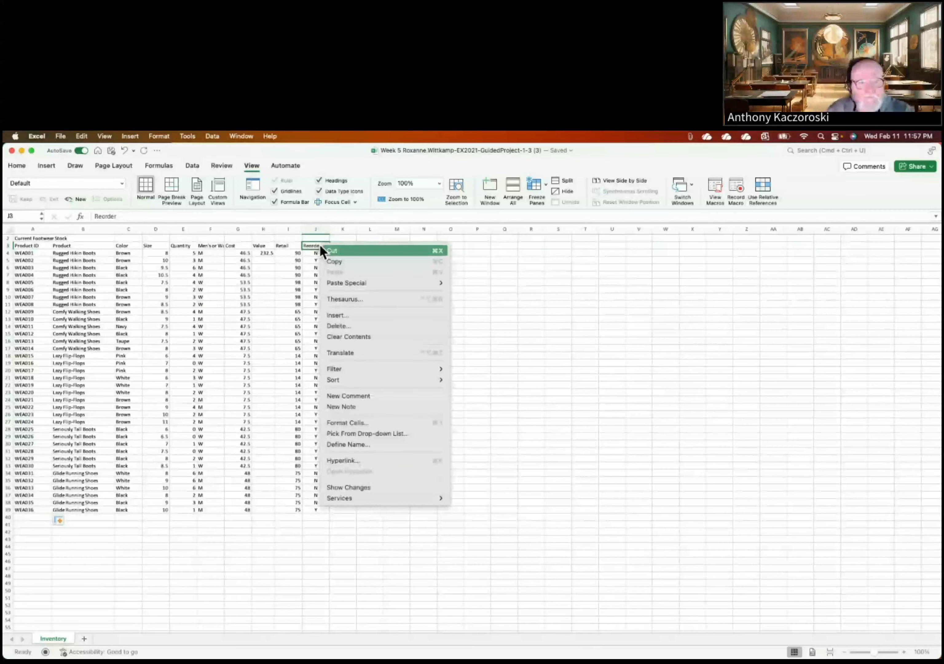
{"action": "left_click", "coordinate": [332, 324]}
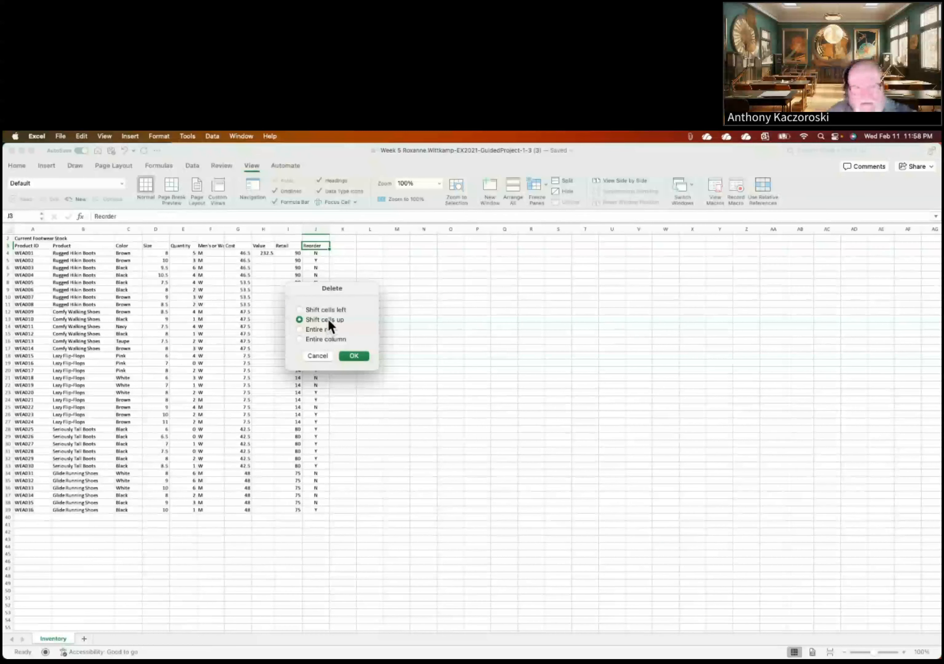
{"action": "left_click", "coordinate": [330, 356]}
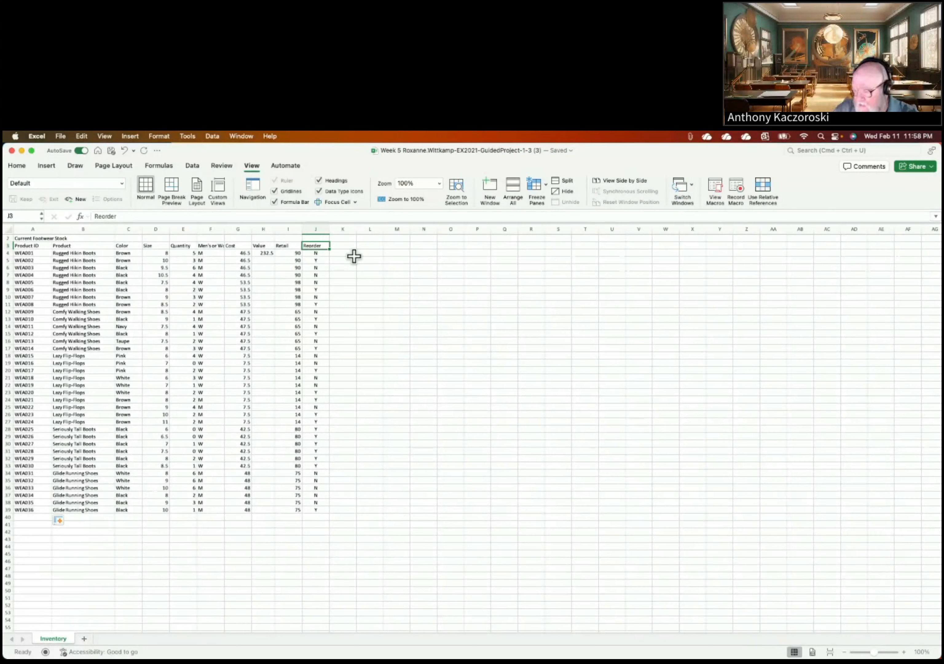
{"action": "key", "text": "Delete"}
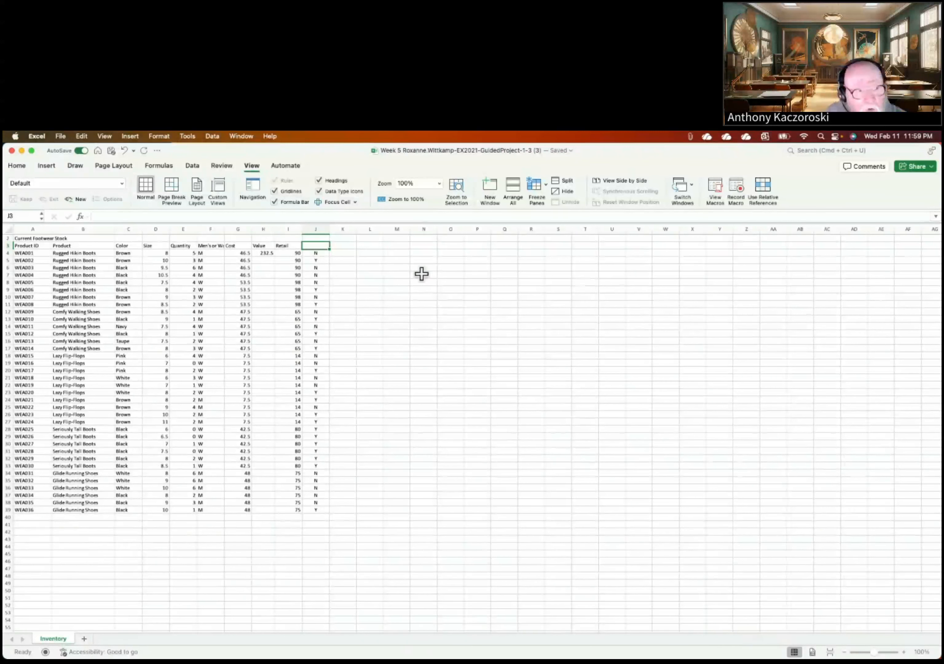
Step: Confirm the =E4*G4 formula in H4 and fill it down to H39
{"action": "left_click", "coordinate": [267, 253]}
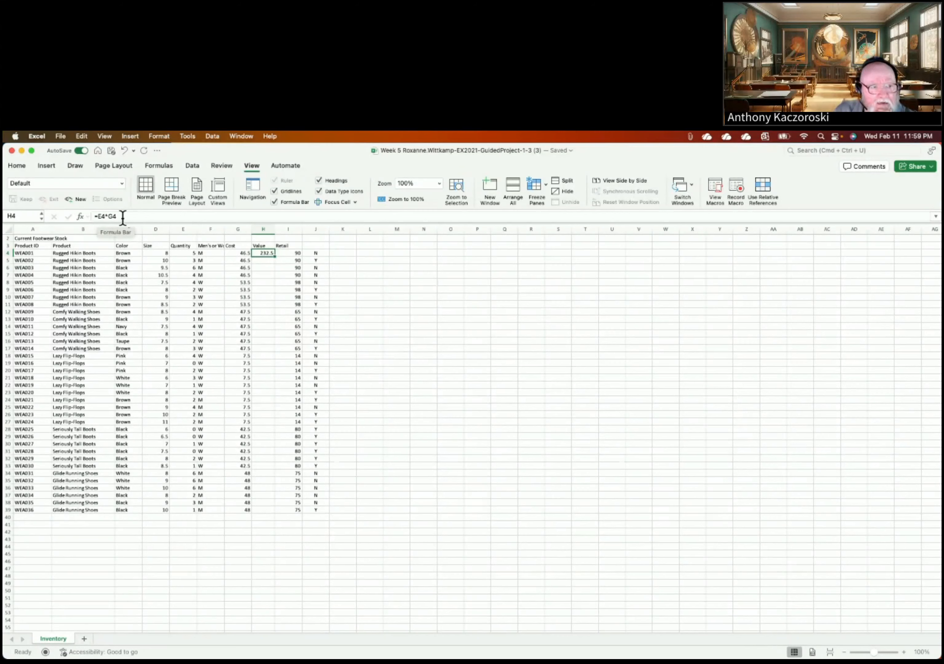
{"action": "double_click", "coordinate": [266, 252]}
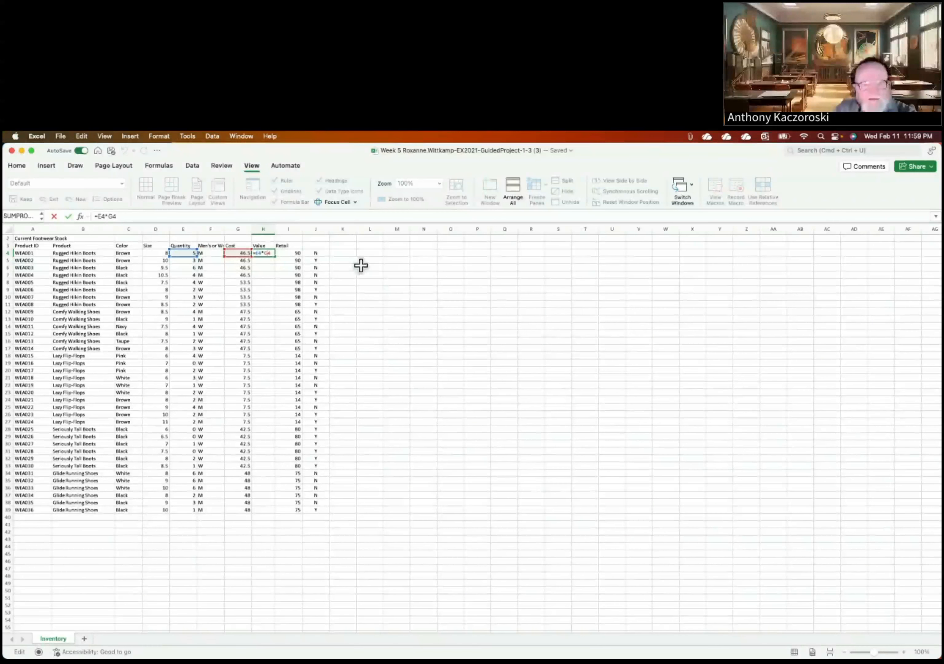
{"action": "left_click", "coordinate": [376, 284]}
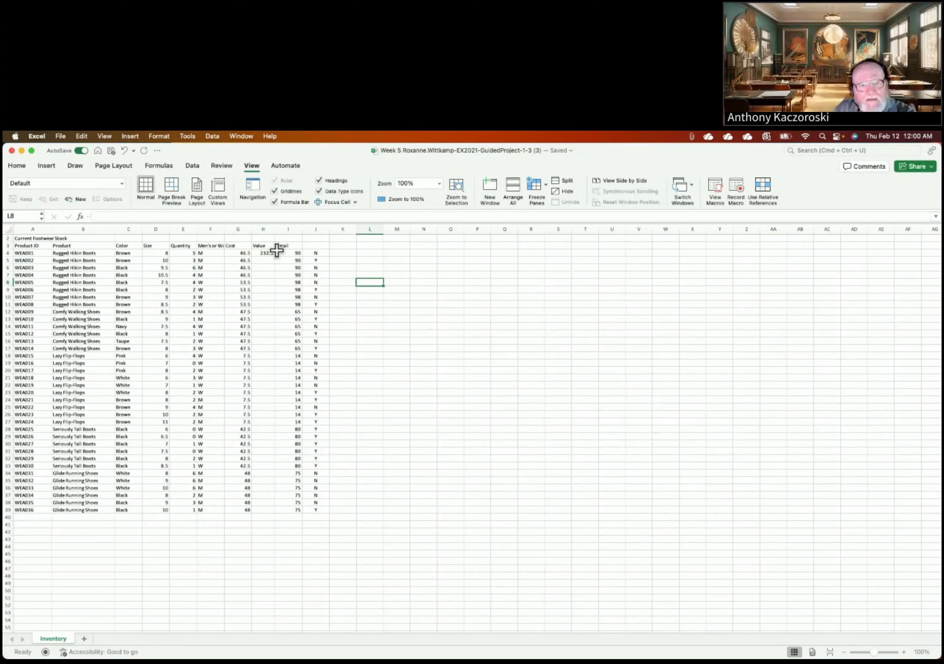
{"action": "double_click", "coordinate": [261, 254]}
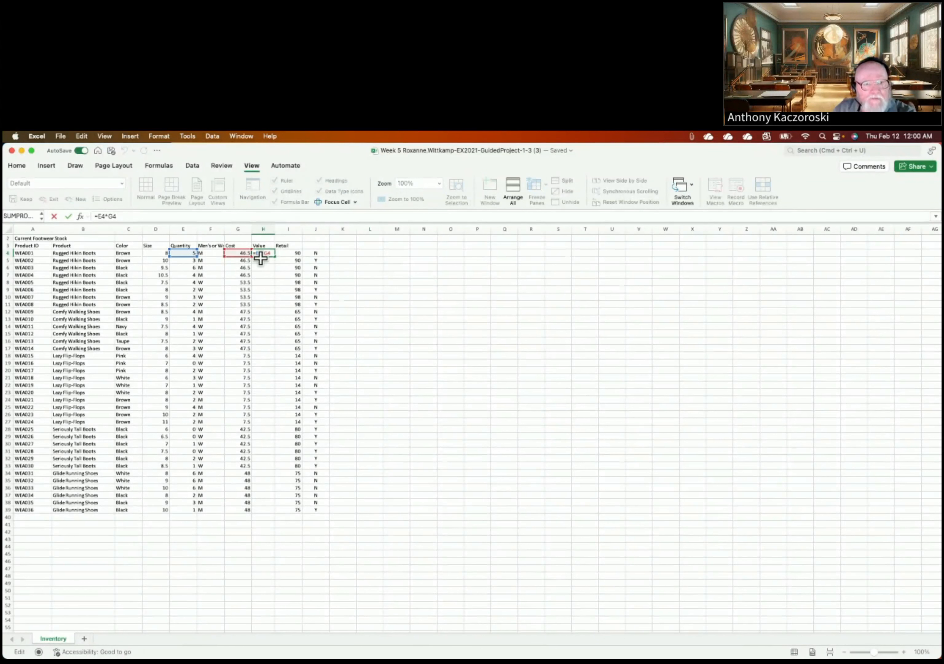
{"action": "key", "text": "Return"}
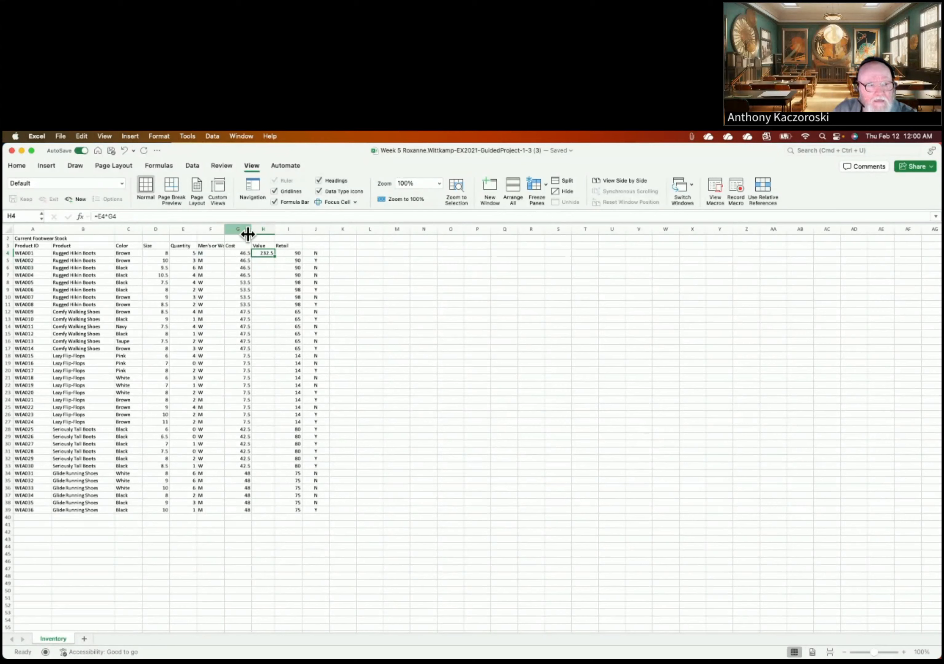
{"action": "double_click", "coordinate": [274, 256]}
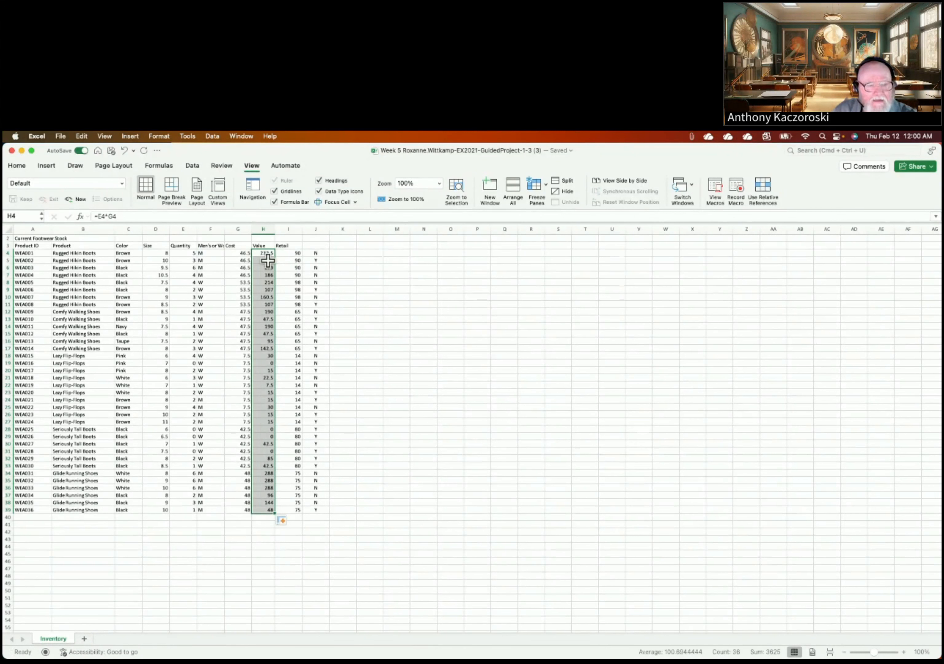
{"action": "left_click", "coordinate": [269, 260]}
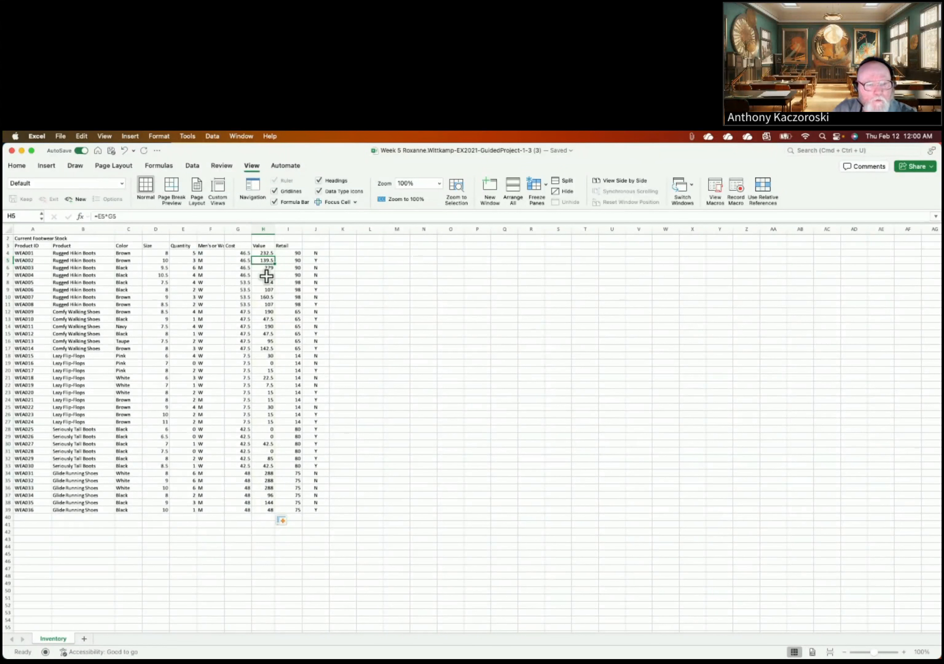
{"action": "left_click", "coordinate": [261, 251]}
{"action": "left_click", "coordinate": [261, 258]}
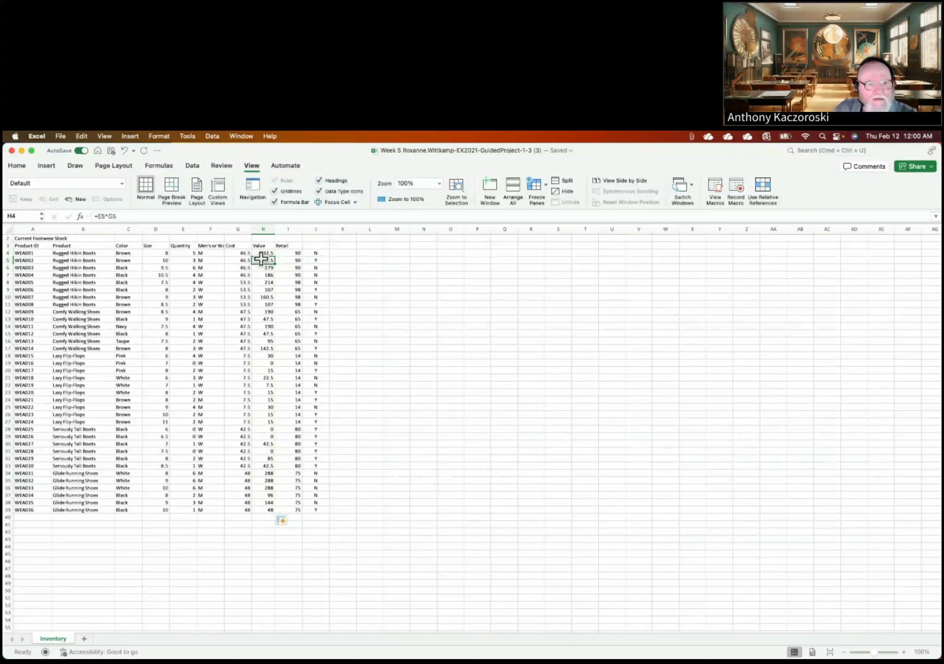
{"action": "left_click", "coordinate": [262, 267]}
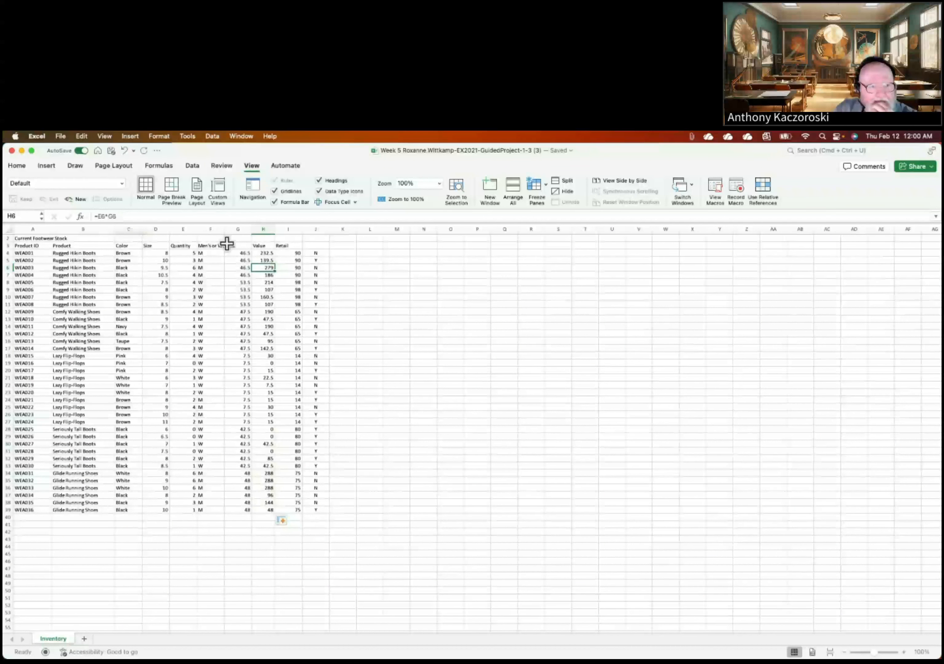
{"action": "left_click", "coordinate": [265, 259]}
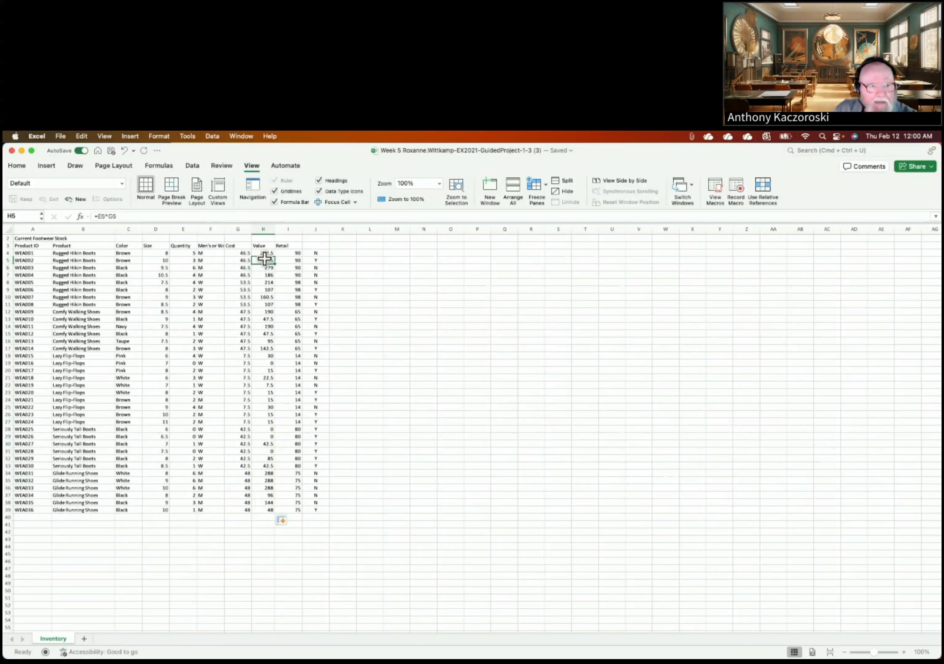
{"action": "left_click", "coordinate": [263, 269]}
{"action": "left_click", "coordinate": [262, 274]}
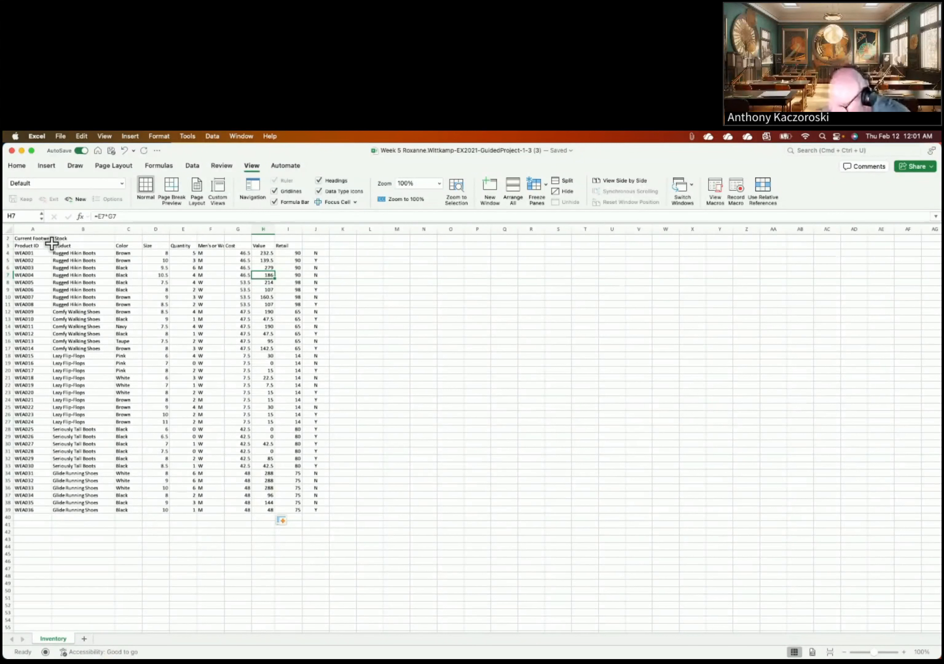
{"action": "left_click", "coordinate": [29, 237]}
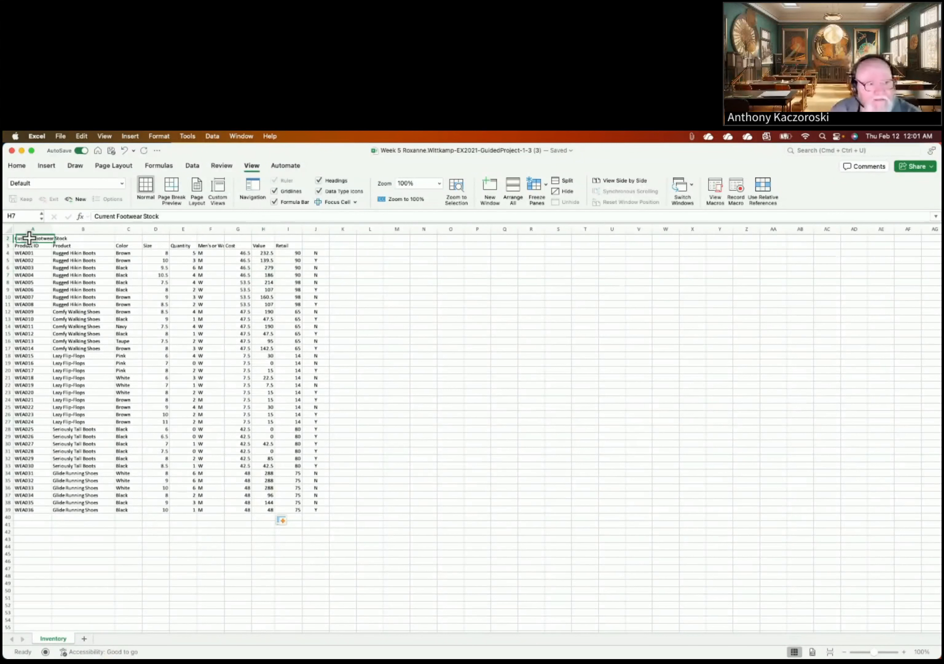
{"action": "left_click_drag", "start_coordinate": [29, 238], "coordinate": [260, 239]}
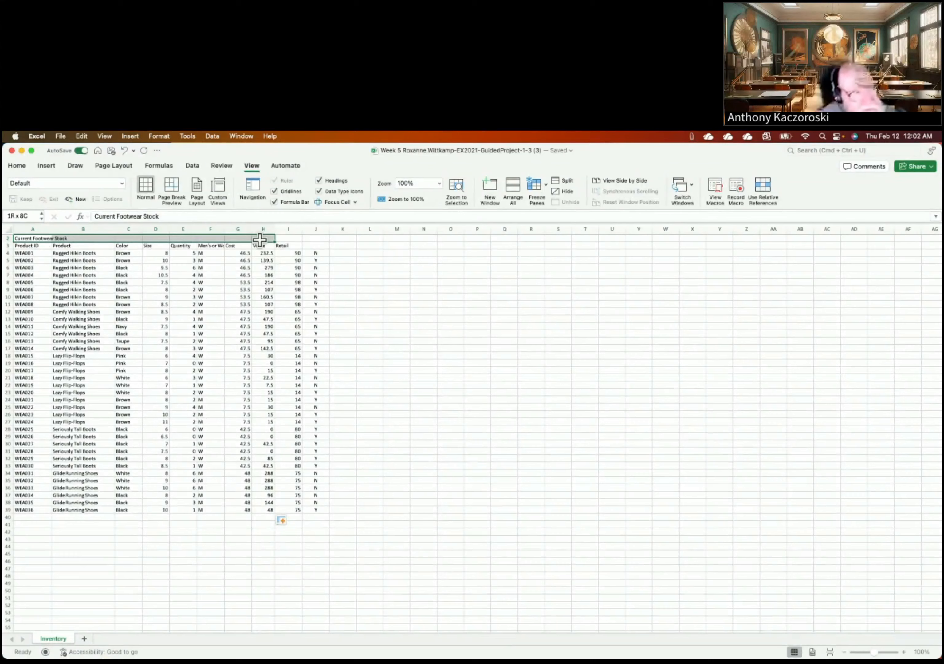
{"action": "scroll", "coordinate": [260, 239], "scroll_direction": "up", "scroll_amount": 1}
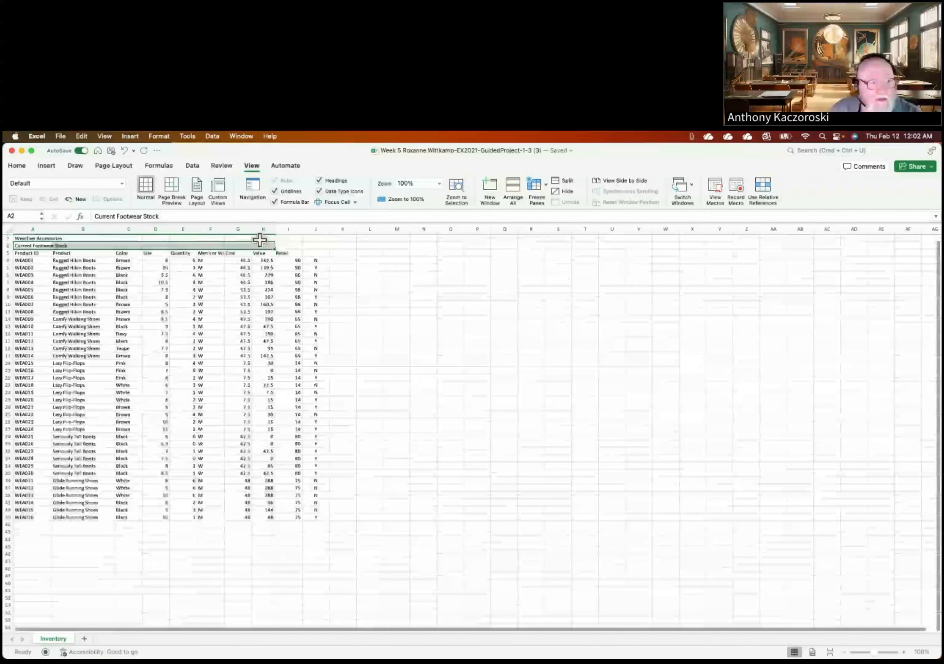
{"action": "left_click", "coordinate": [50, 238]}
{"action": "left_click_drag", "start_coordinate": [50, 237], "coordinate": [287, 245]}
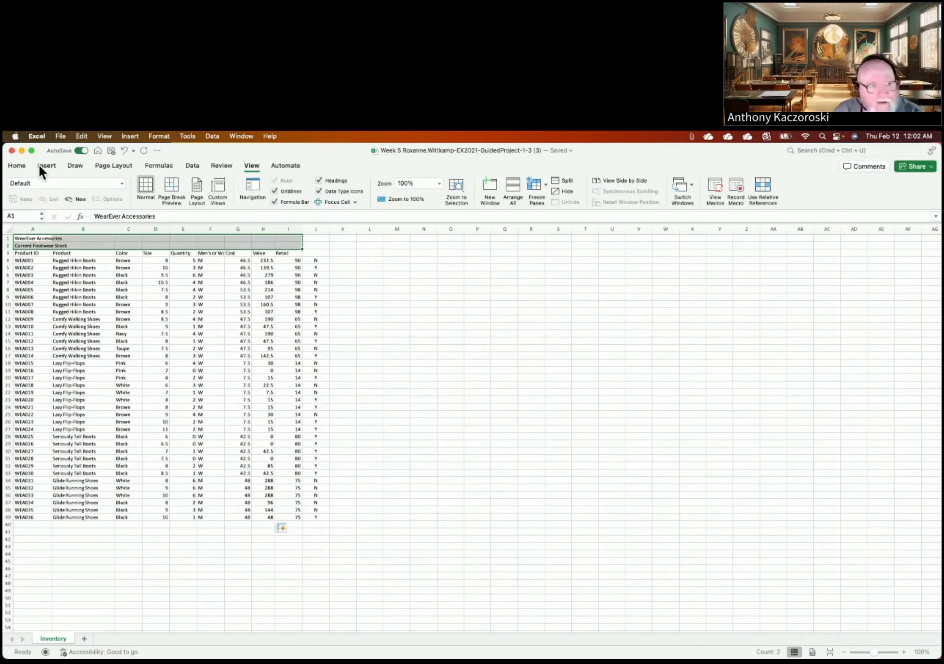
{"action": "left_click", "coordinate": [22, 165]}
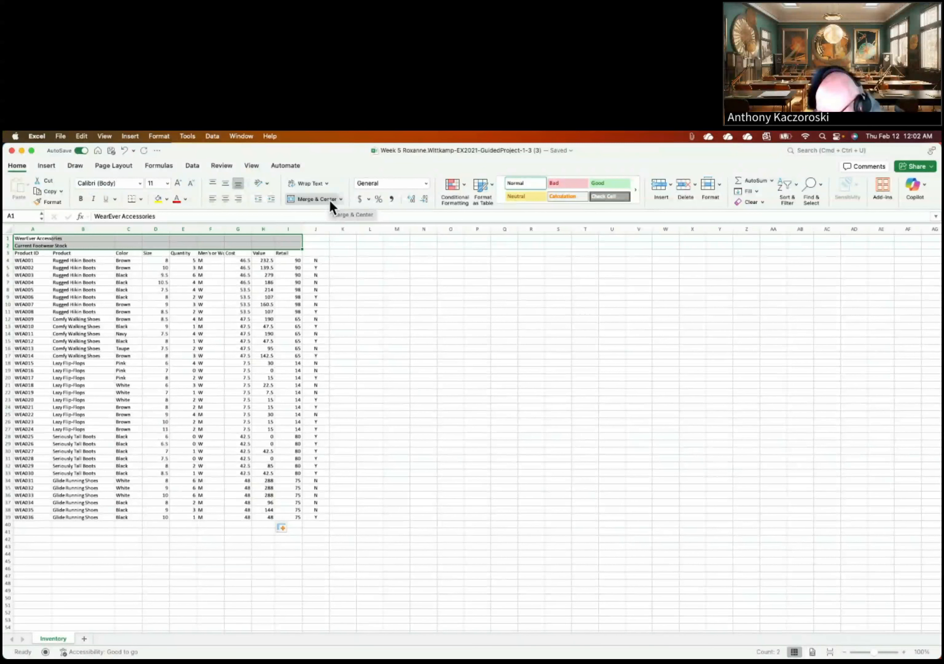
Step: Apply Merge Across to A1:I2 so each title row merges separately across A–I
{"action": "left_click", "coordinate": [339, 199]}
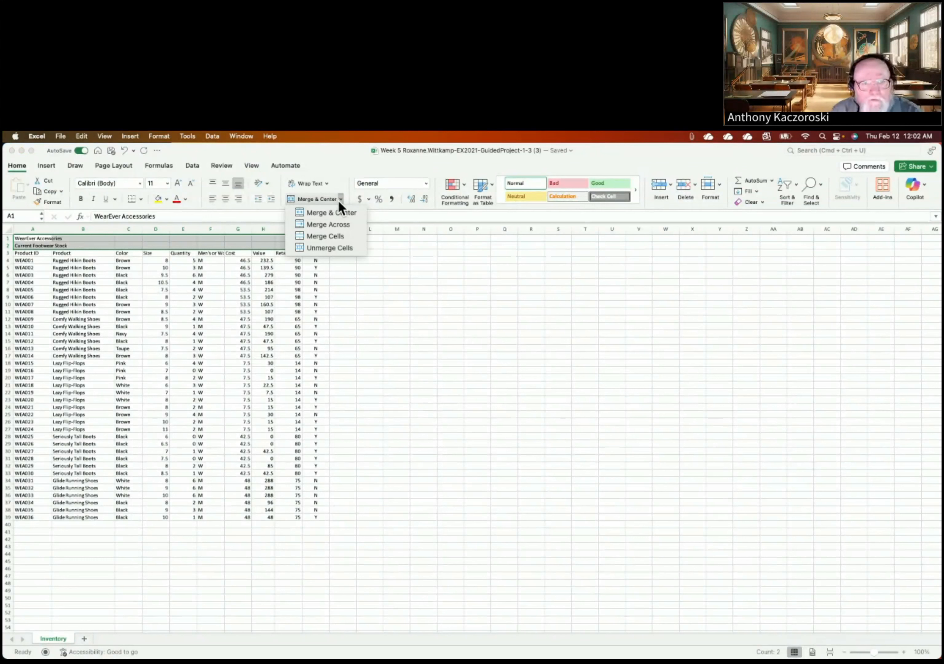
{"action": "left_click", "coordinate": [335, 226]}
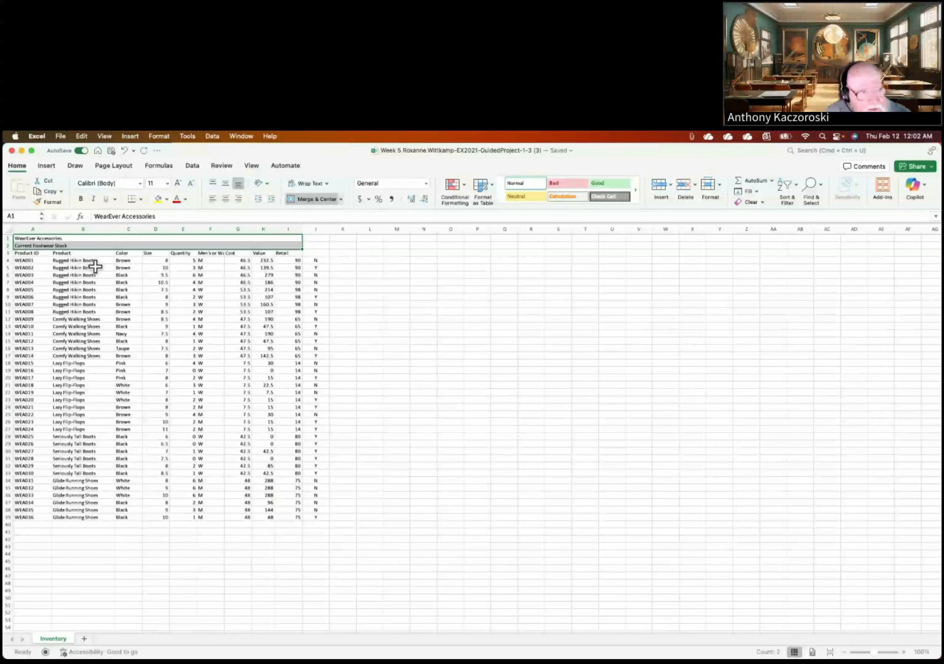
{"action": "left_click", "coordinate": [213, 251]}
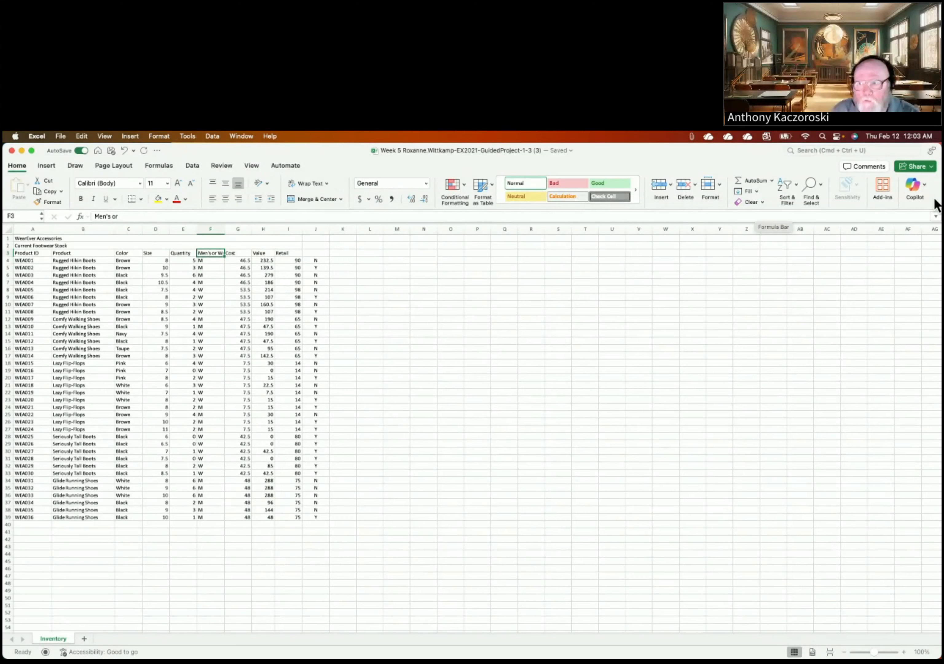
Step: Expand the formula bar to show F3's full two-line Men's or Women's header
{"action": "left_click", "coordinate": [934, 216]}
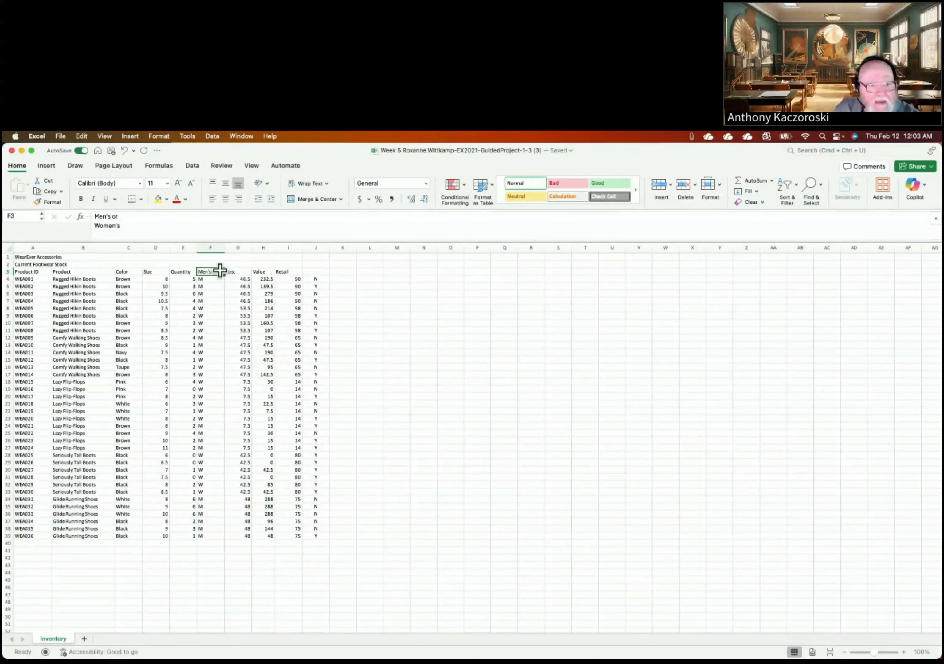
{"action": "left_click", "coordinate": [333, 272]}
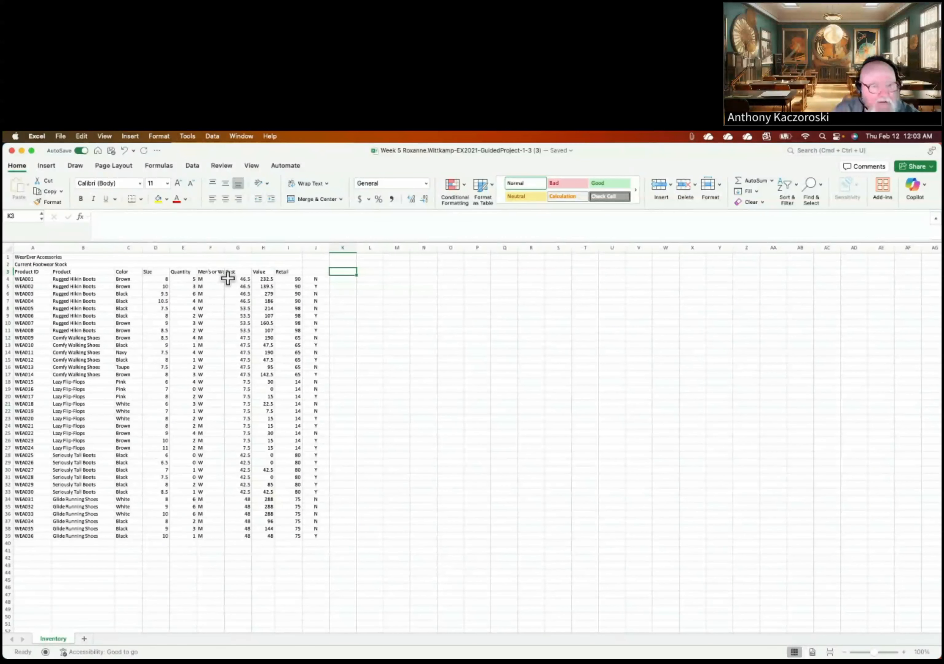
{"action": "left_click", "coordinate": [216, 271]}
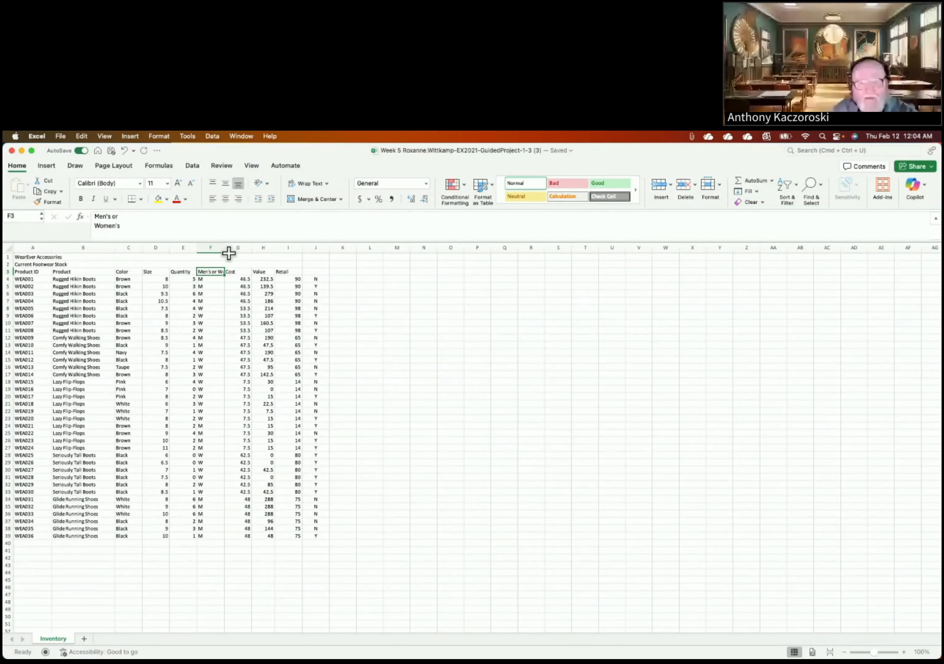
Step: Turn on Wrap text for F3 in Format Cells so the header shows fully
{"action": "right_click", "coordinate": [213, 272]}
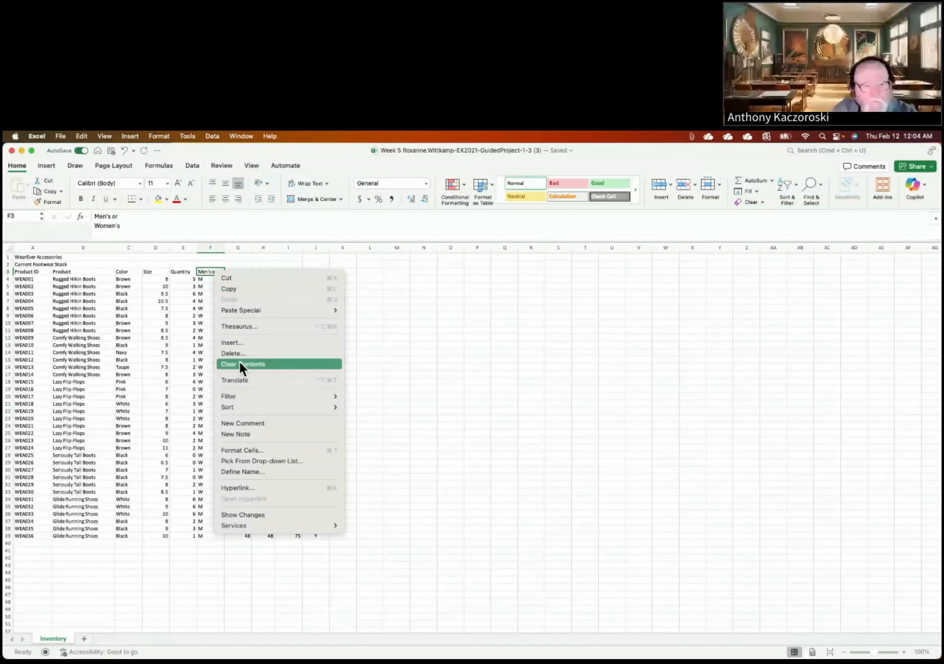
{"action": "left_click", "coordinate": [234, 449]}
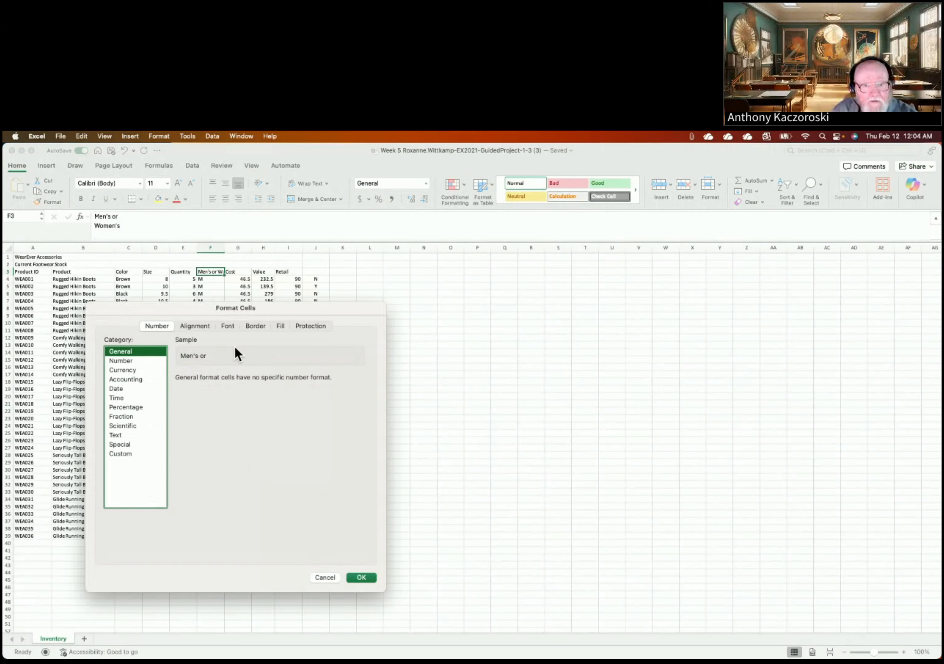
{"action": "left_click", "coordinate": [195, 327]}
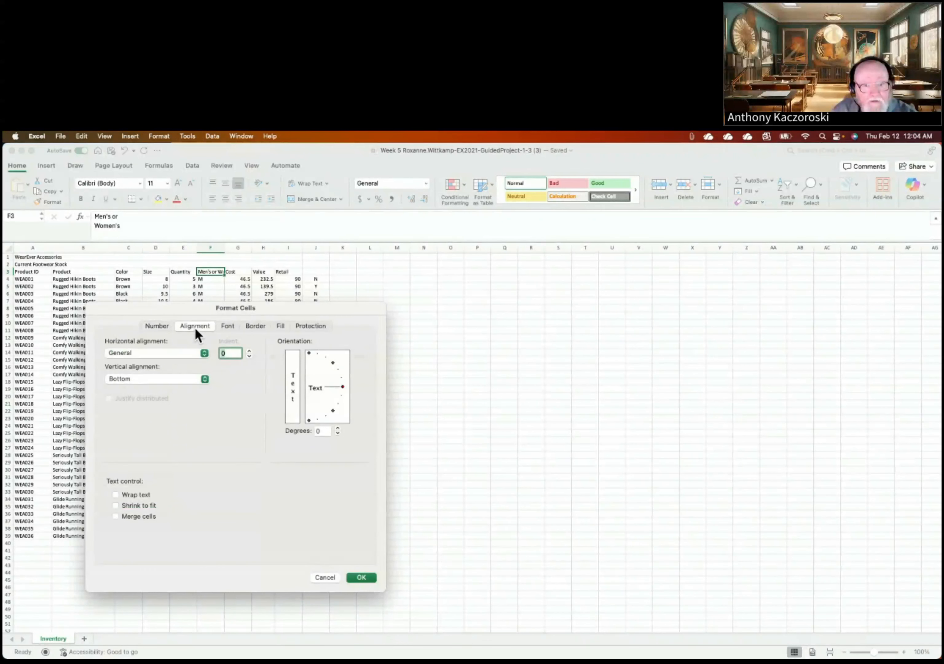
{"action": "left_click", "coordinate": [117, 495]}
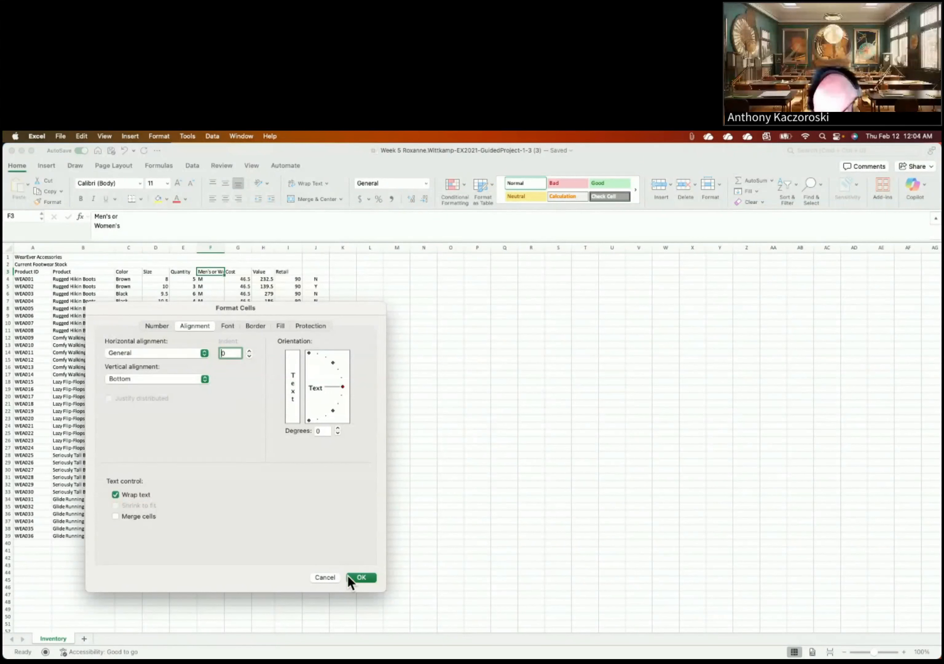
{"action": "left_click", "coordinate": [360, 577]}
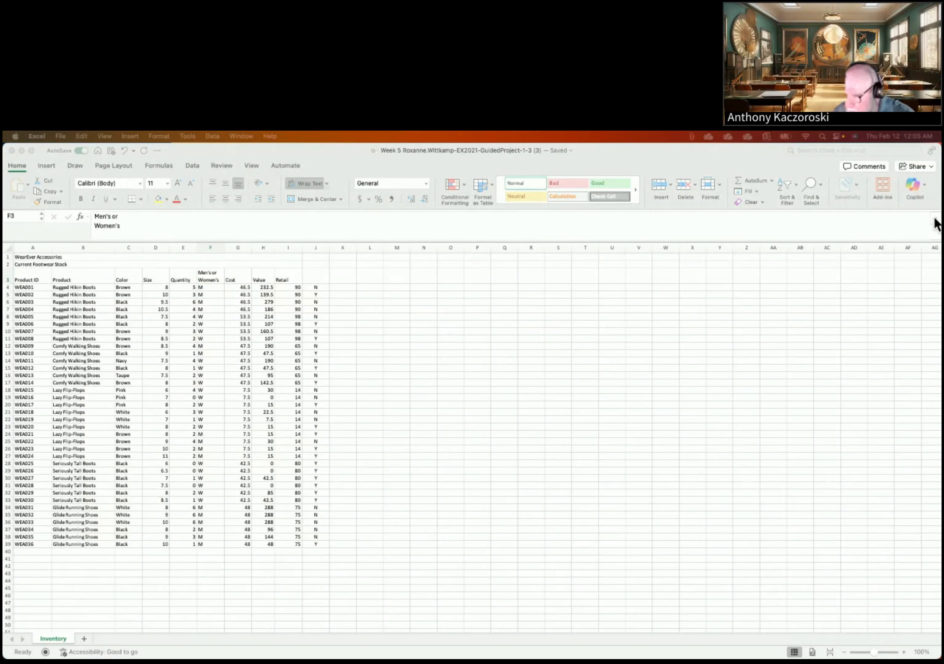
Step: Increase the indent of the Product ID, Product and Color entries in A4:C39
{"action": "left_click", "coordinate": [935, 224]}
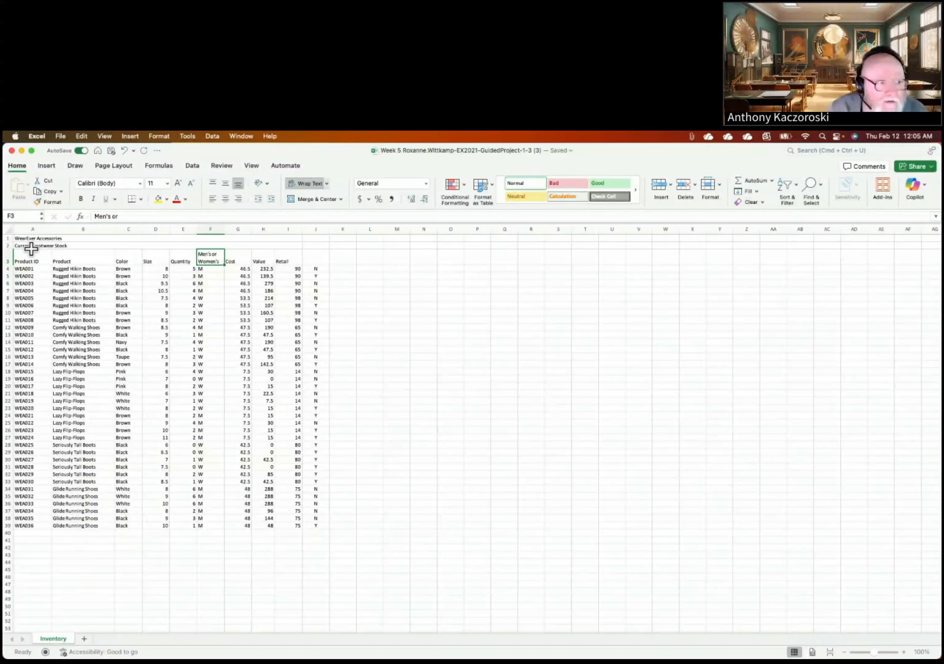
{"action": "left_click_drag", "start_coordinate": [26, 268], "coordinate": [119, 522]}
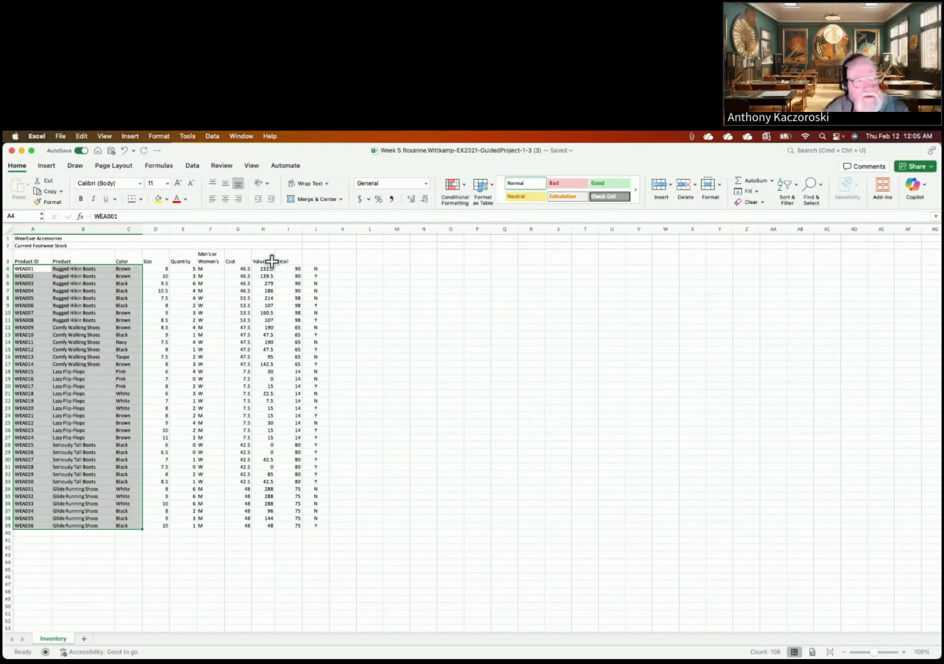
{"action": "left_click", "coordinate": [271, 200]}
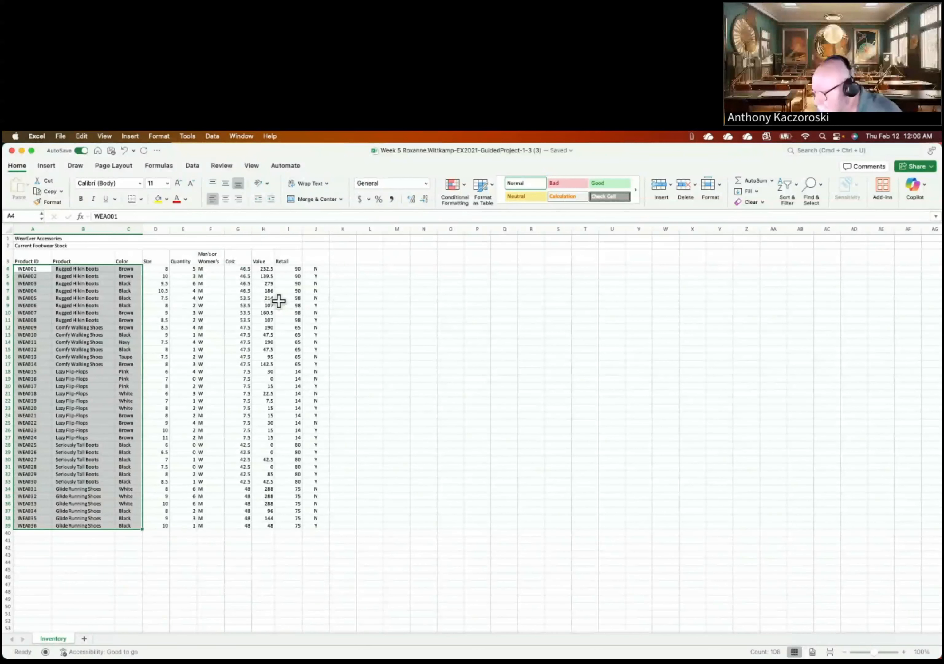
Step: Center the M/W entries in F4:F39, then select the figures in G4:I39
{"action": "left_click", "coordinate": [218, 271]}
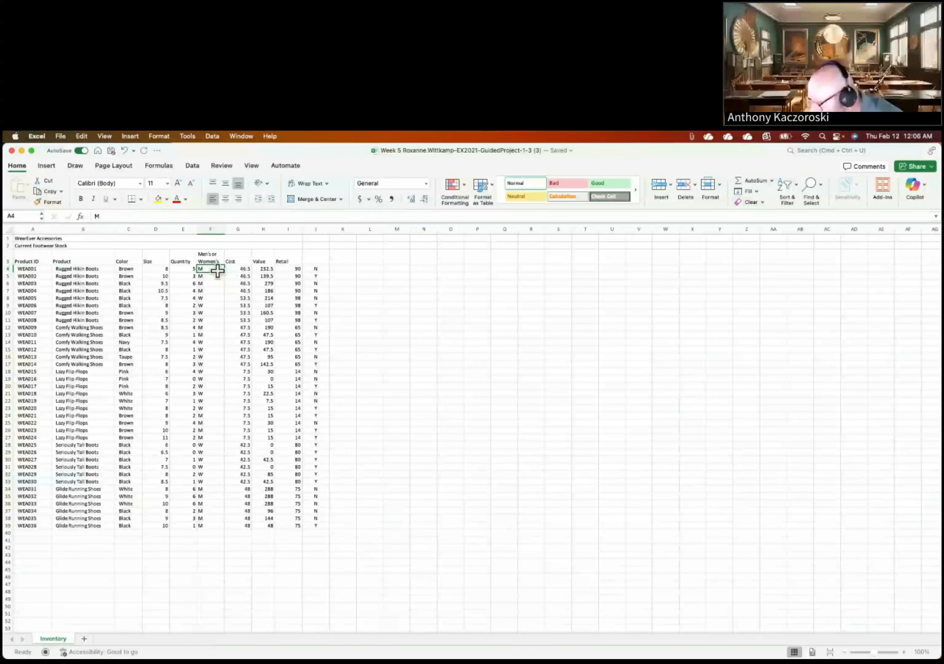
{"action": "left_click_drag", "start_coordinate": [218, 271], "coordinate": [214, 523]}
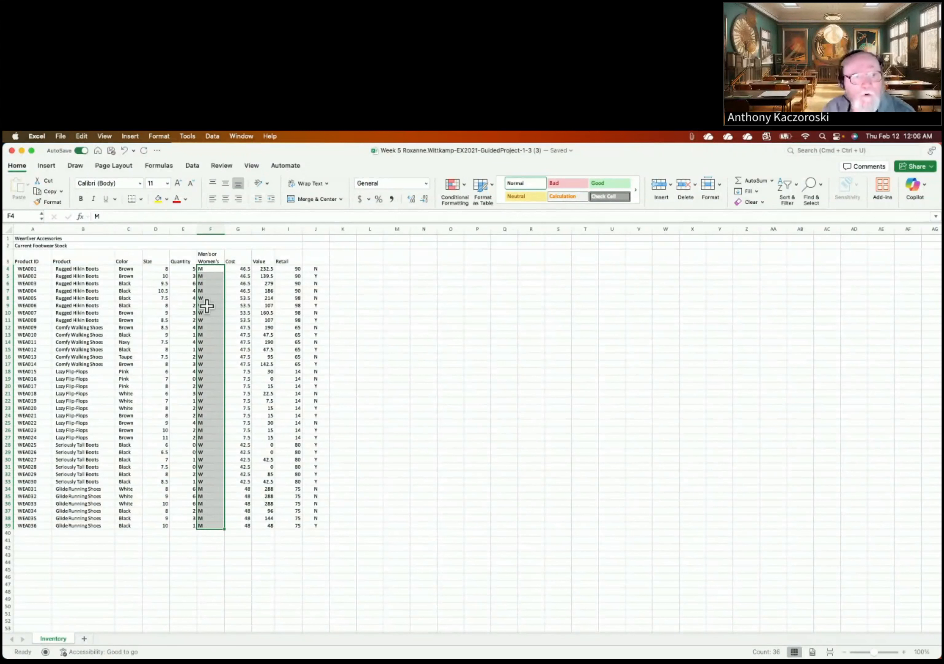
{"action": "left_click", "coordinate": [225, 200]}
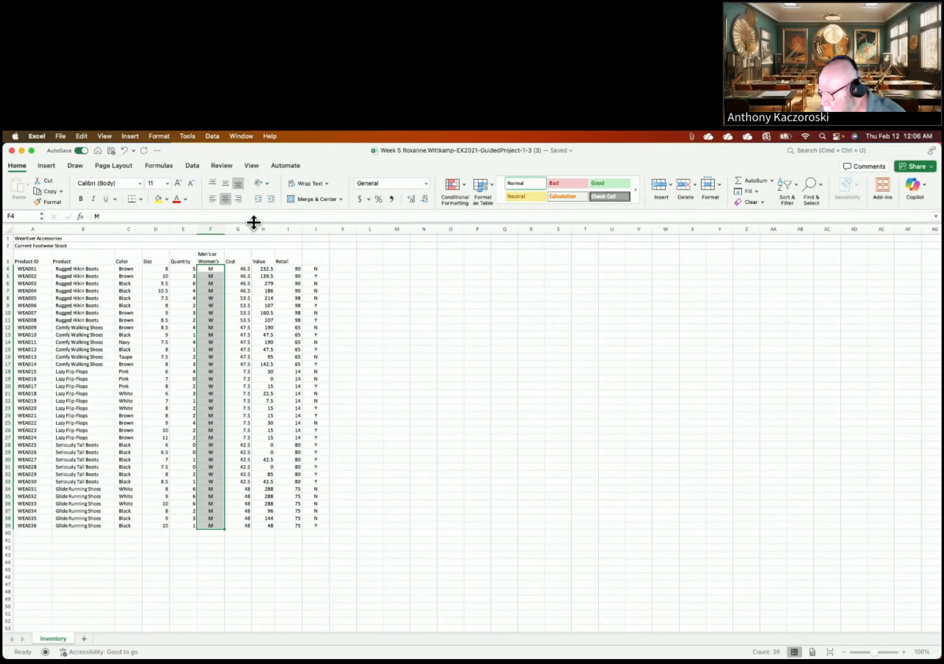
{"action": "left_click_drag", "start_coordinate": [234, 268], "coordinate": [277, 526]}
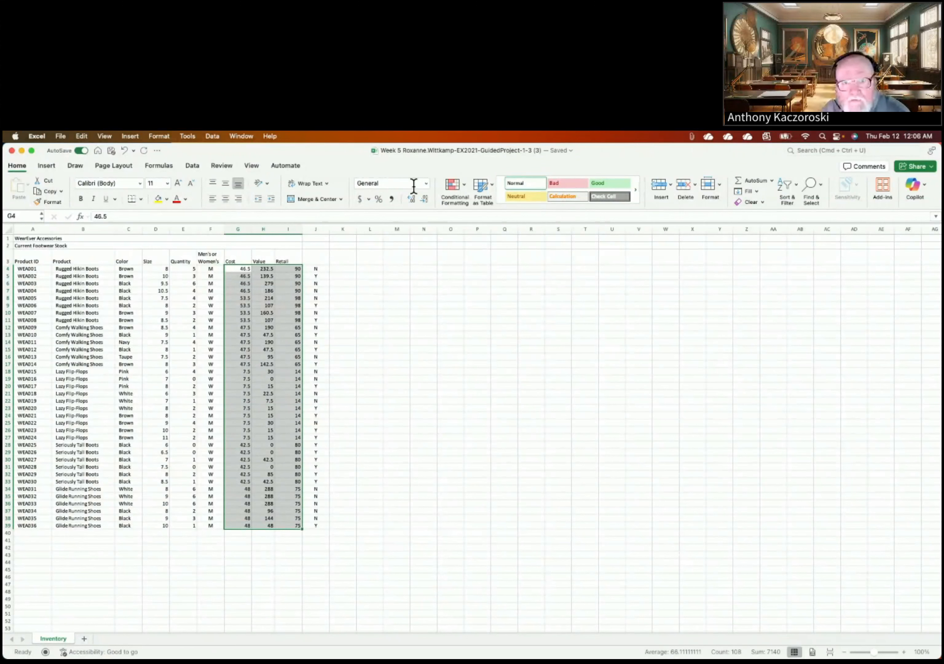
Step: Apply Number format to the G4:I39 figures, then switch them to Currency
{"action": "left_click", "coordinate": [425, 184]}
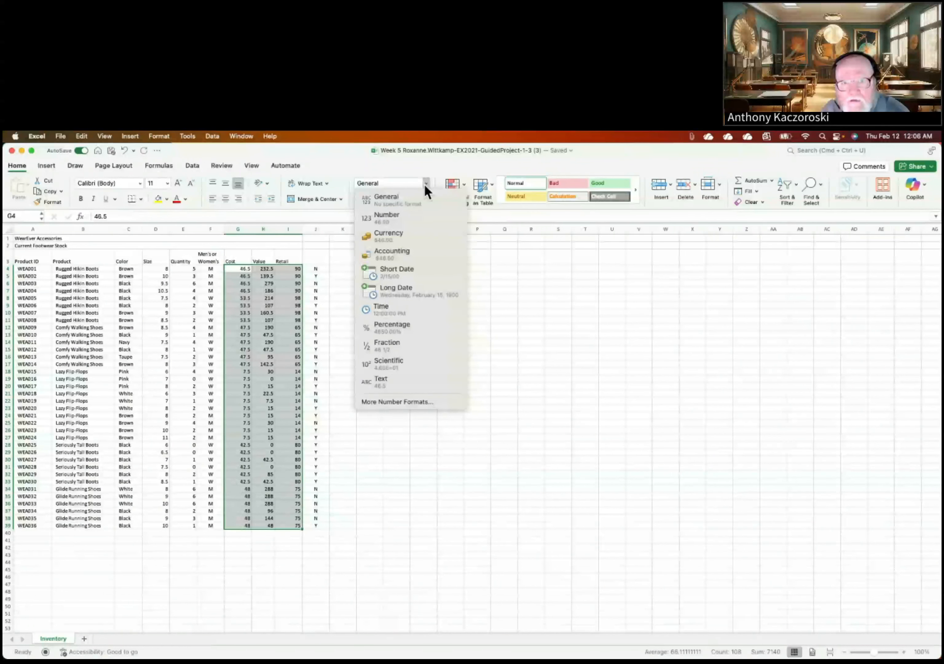
{"action": "left_click", "coordinate": [380, 219]}
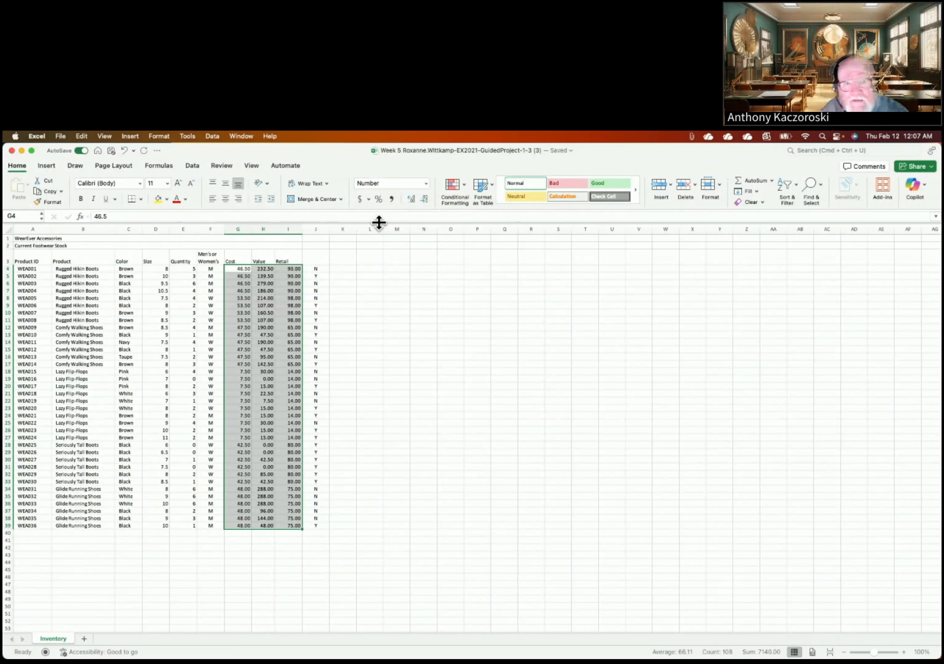
{"action": "left_click", "coordinate": [425, 183]}
{"action": "left_click", "coordinate": [426, 183]}
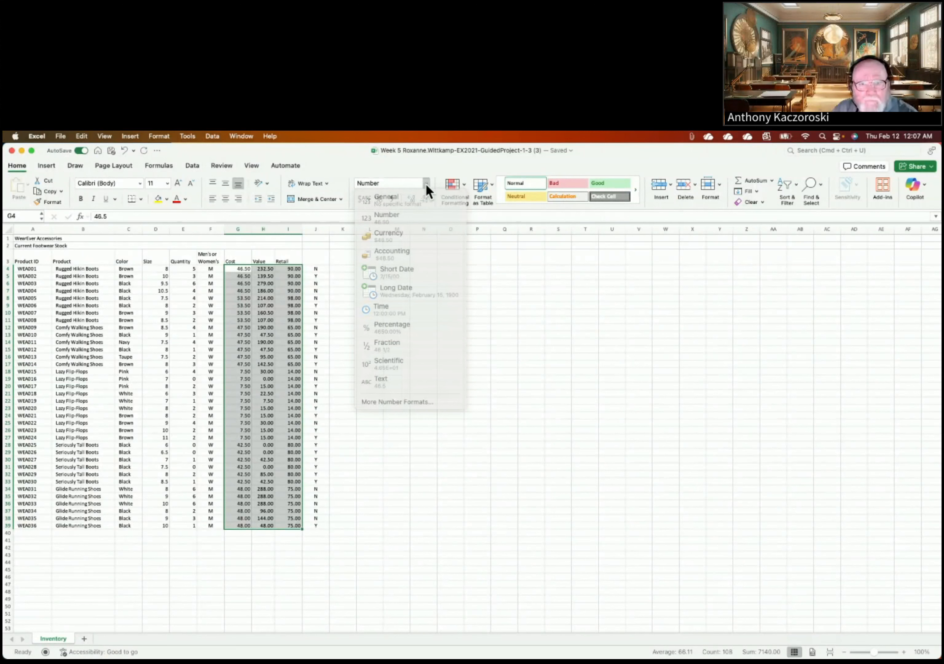
{"action": "left_click", "coordinate": [425, 184]}
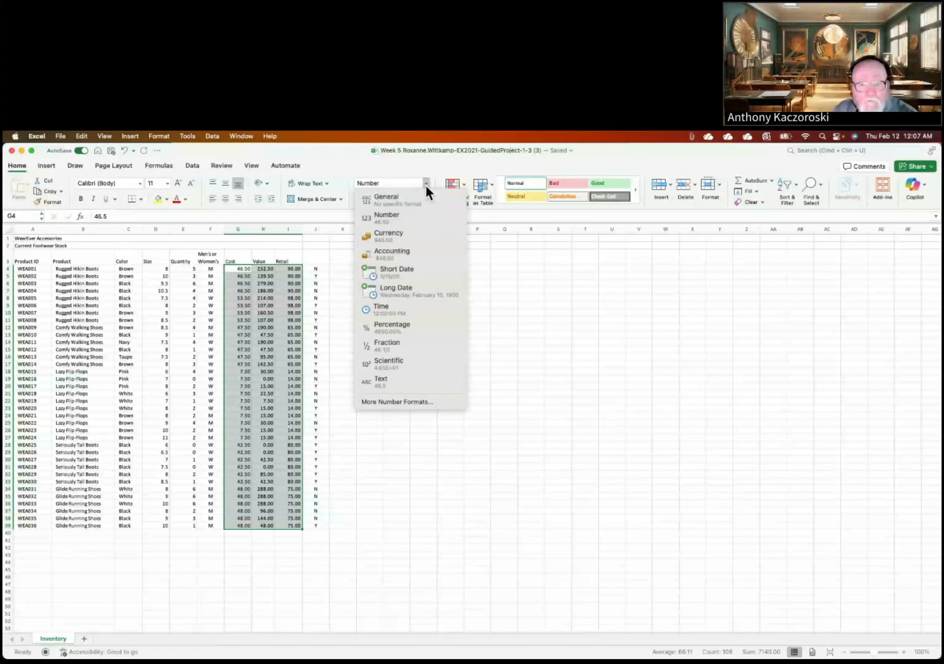
{"action": "left_click", "coordinate": [387, 238]}
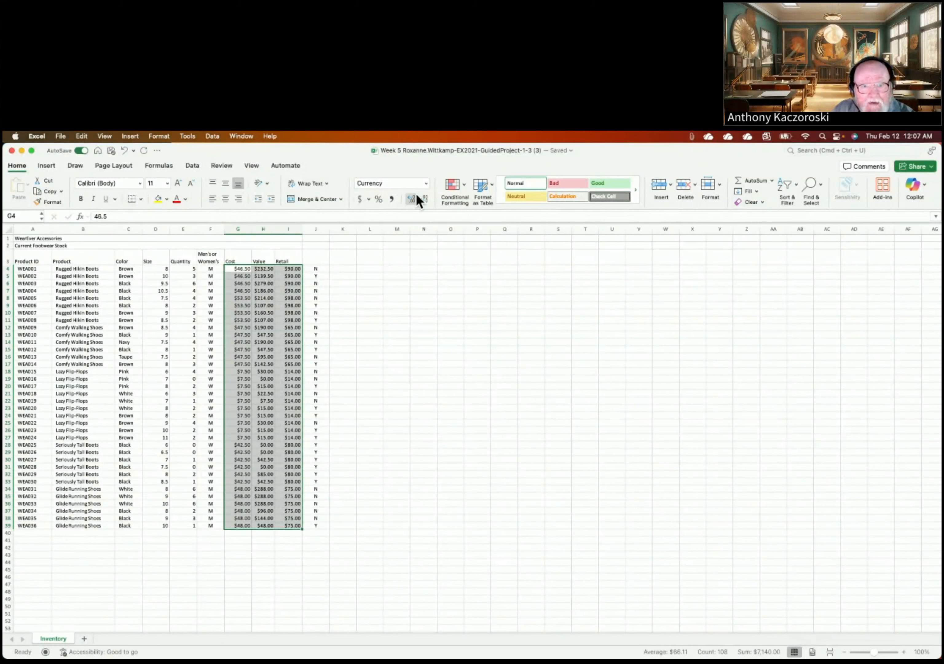
Step: Try Accounting format, settle back on Currency (e.g. $46.50), and select the two title rows
{"action": "left_click", "coordinate": [425, 184]}
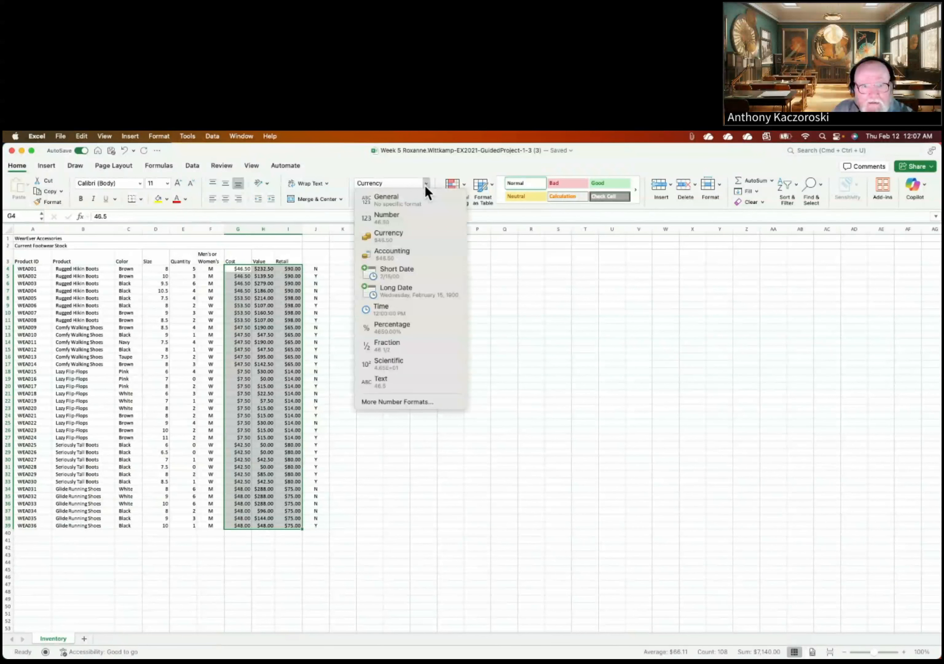
{"action": "left_click", "coordinate": [390, 254]}
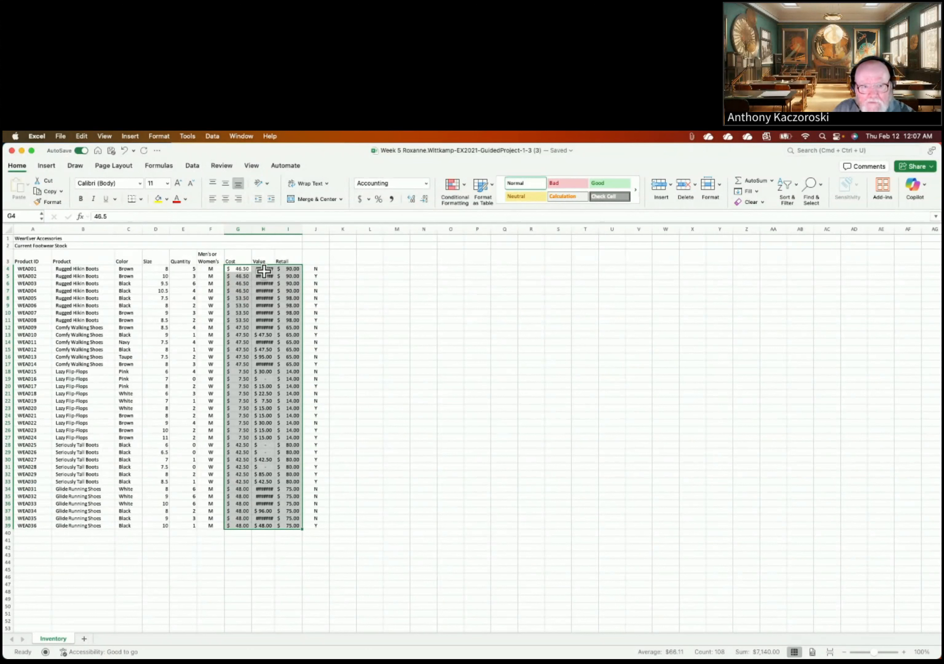
{"action": "left_click", "coordinate": [416, 185]}
{"action": "left_click", "coordinate": [428, 184]}
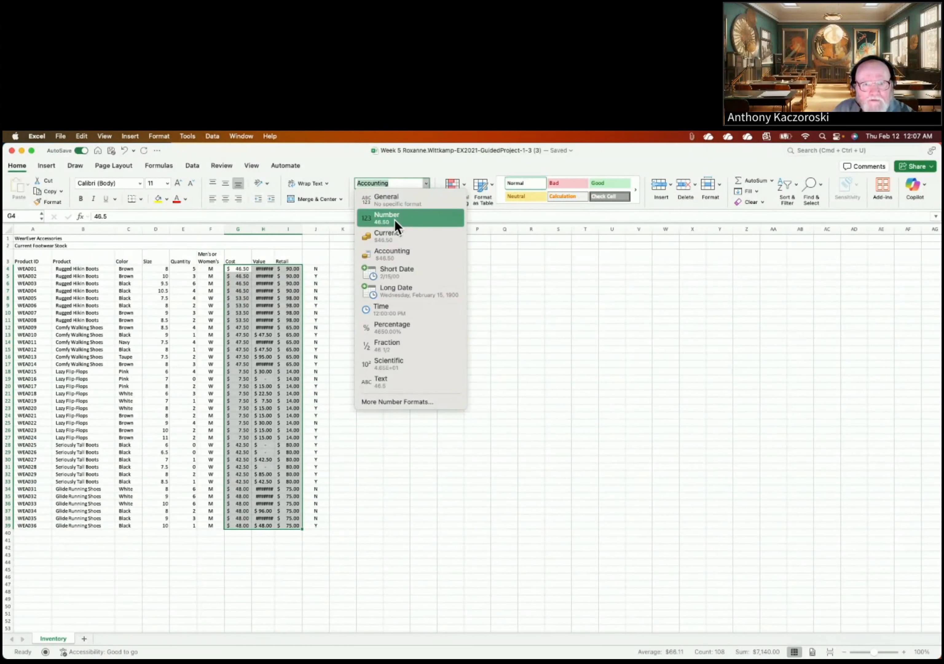
{"action": "left_click", "coordinate": [379, 237]}
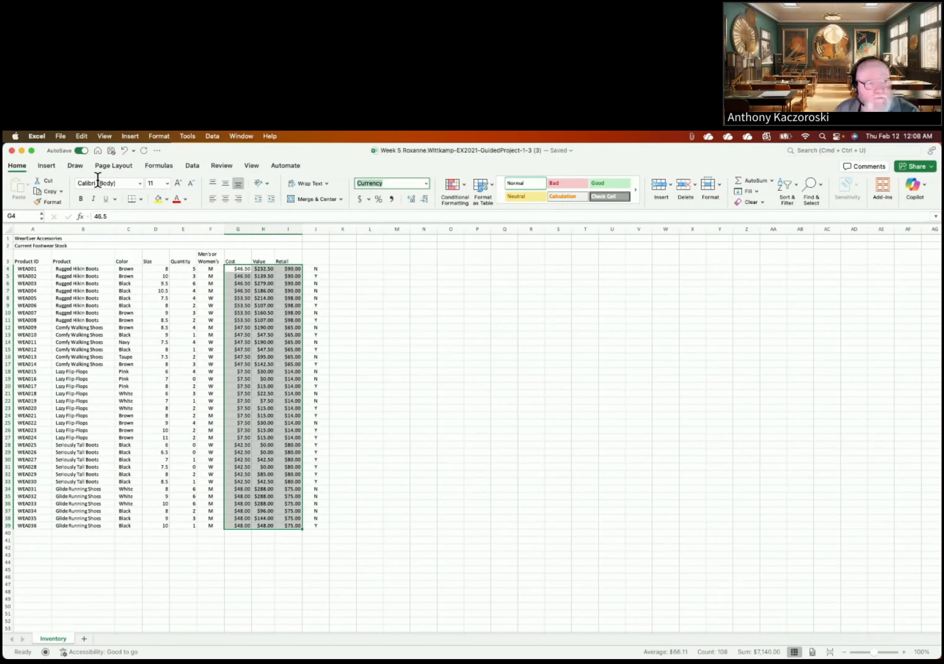
{"action": "left_click_drag", "start_coordinate": [19, 238], "coordinate": [20, 241]}
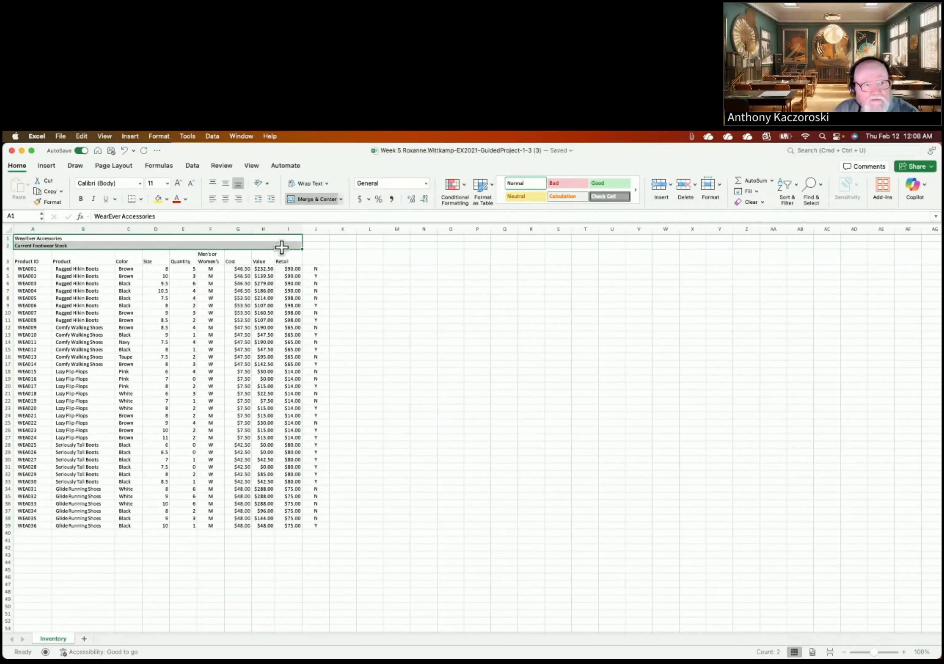
Step: Check the font size options for the title rows, then start selecting the header row from A3
{"action": "left_click", "coordinate": [167, 184]}
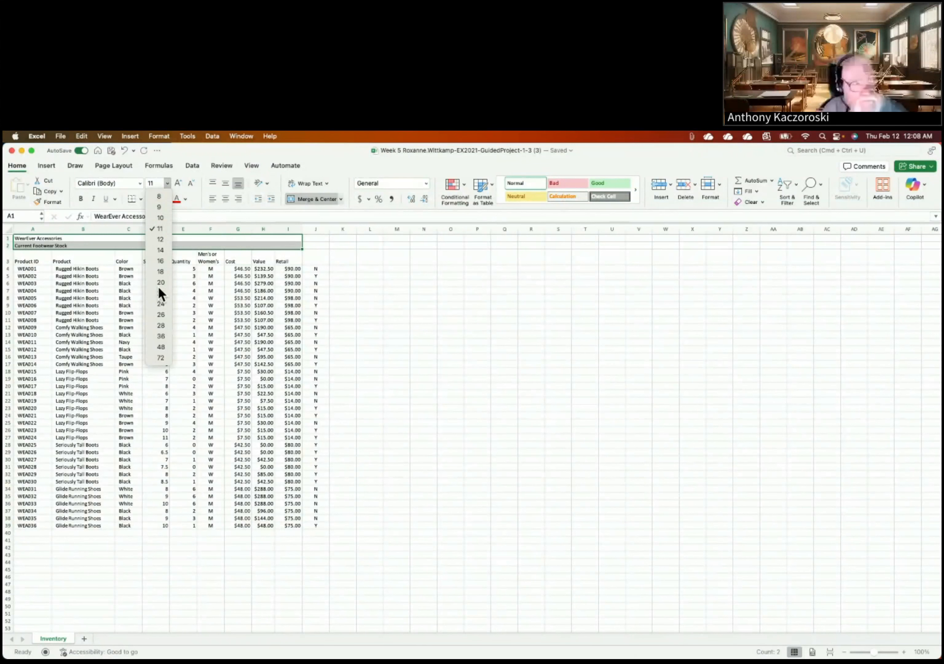
{"action": "key", "text": "Escape"}
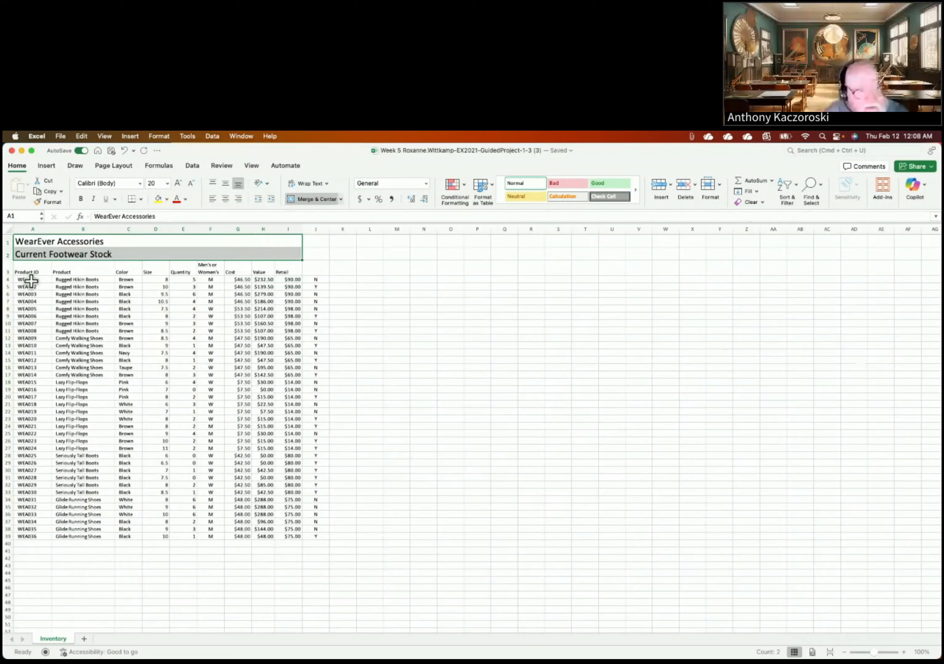
{"action": "left_click", "coordinate": [29, 273]}
{"action": "left_click_drag", "start_coordinate": [29, 271], "coordinate": [288, 342]}
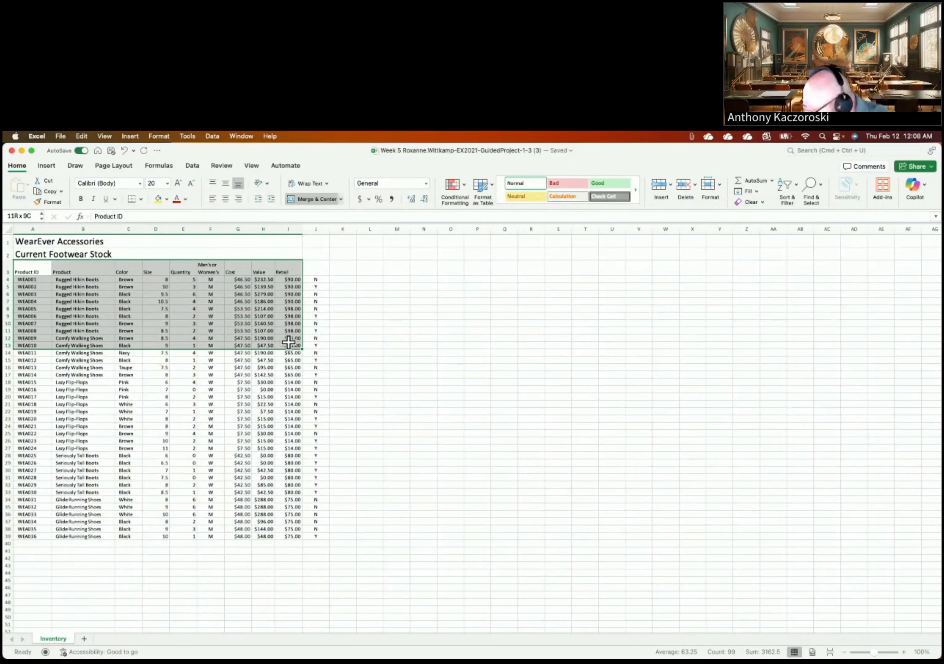
Step: Make the headings in A3:I3, Product ID through Retail, bold
{"action": "left_click_drag", "start_coordinate": [289, 342], "coordinate": [297, 271]}
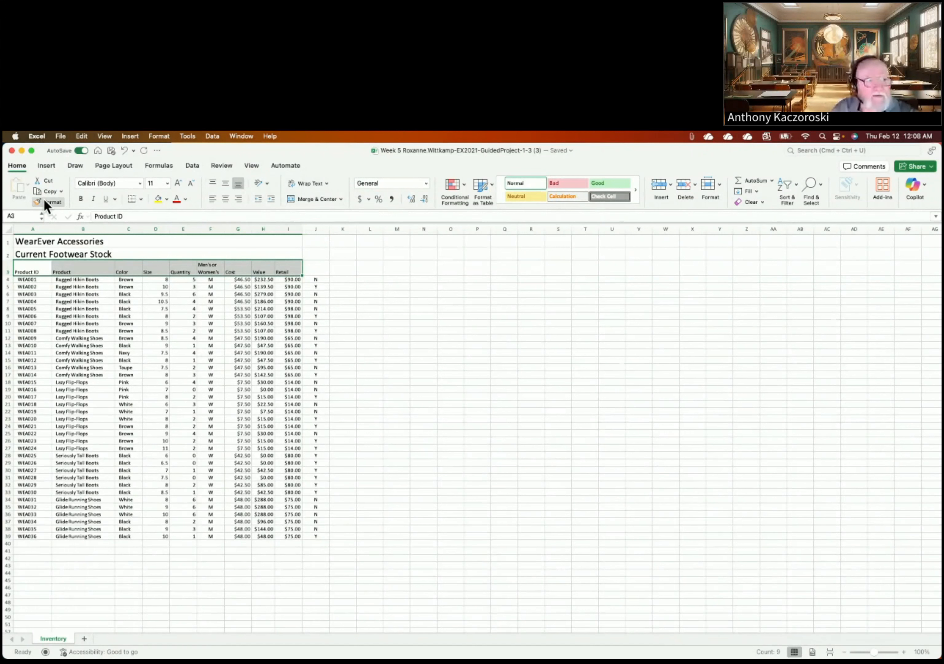
{"action": "left_click", "coordinate": [84, 199]}
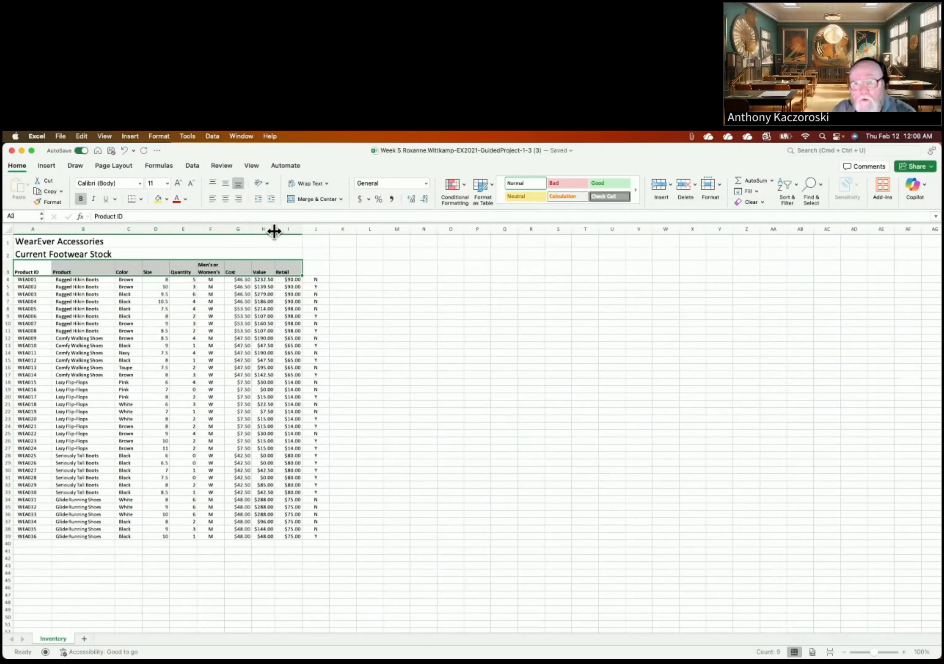
Step: Set the height of heading row 3 to 35 through Format > Row Height
{"action": "left_click", "coordinate": [720, 188]}
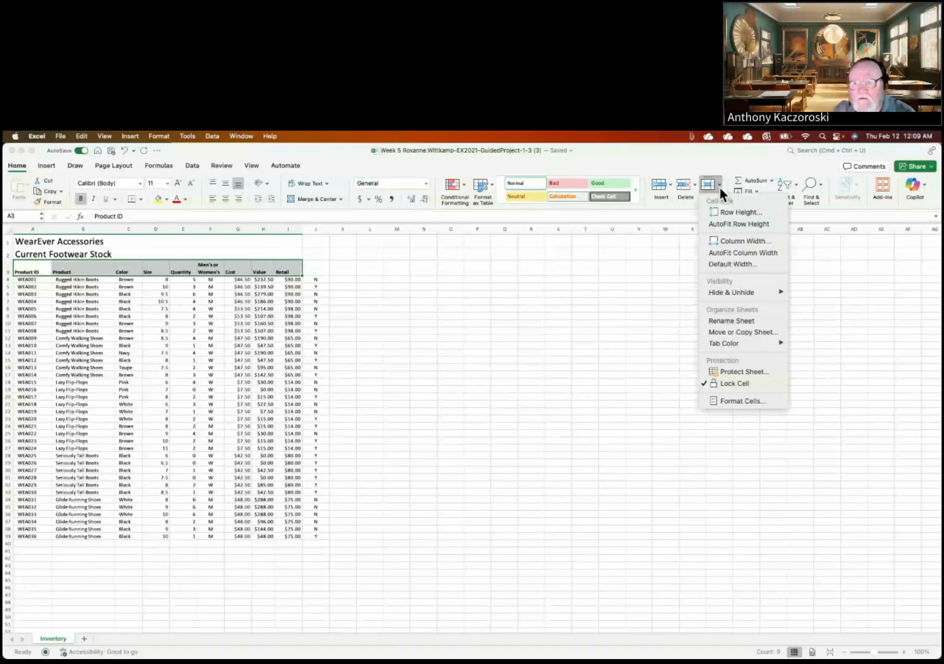
{"action": "left_click", "coordinate": [720, 213]}
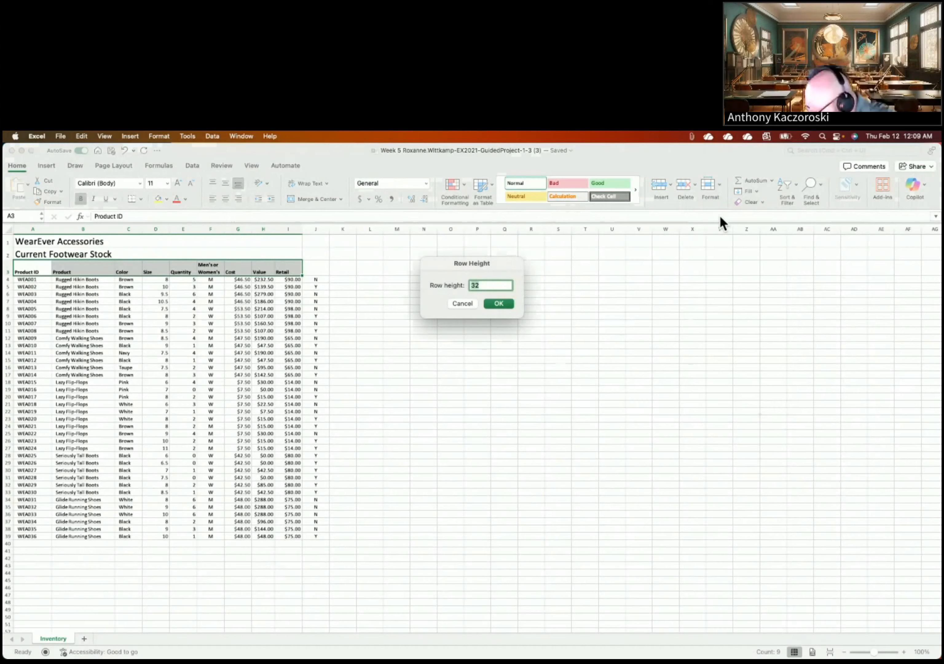
{"action": "type", "text": "35"}
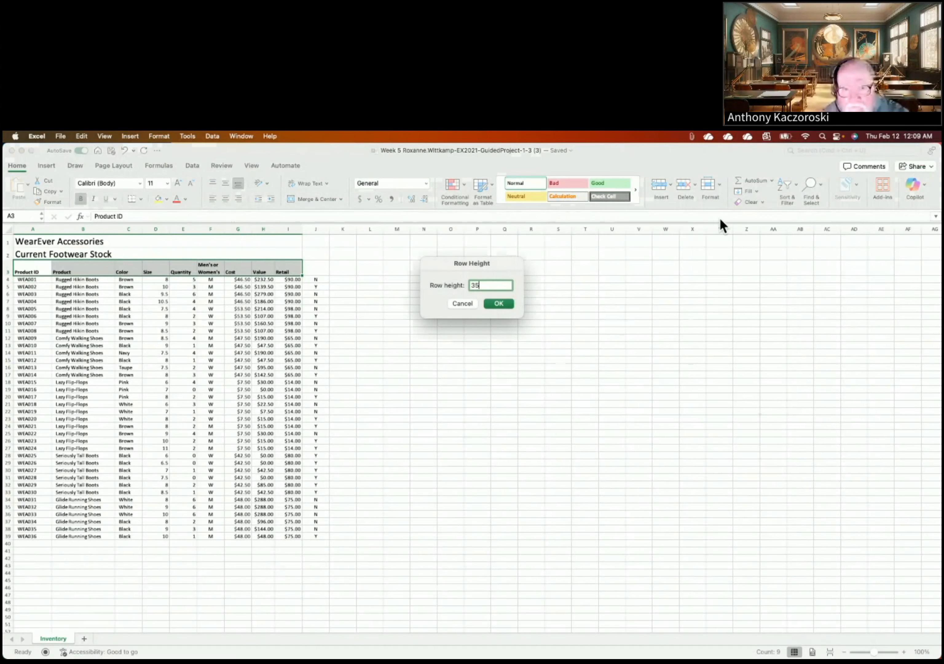
{"action": "left_click", "coordinate": [501, 304]}
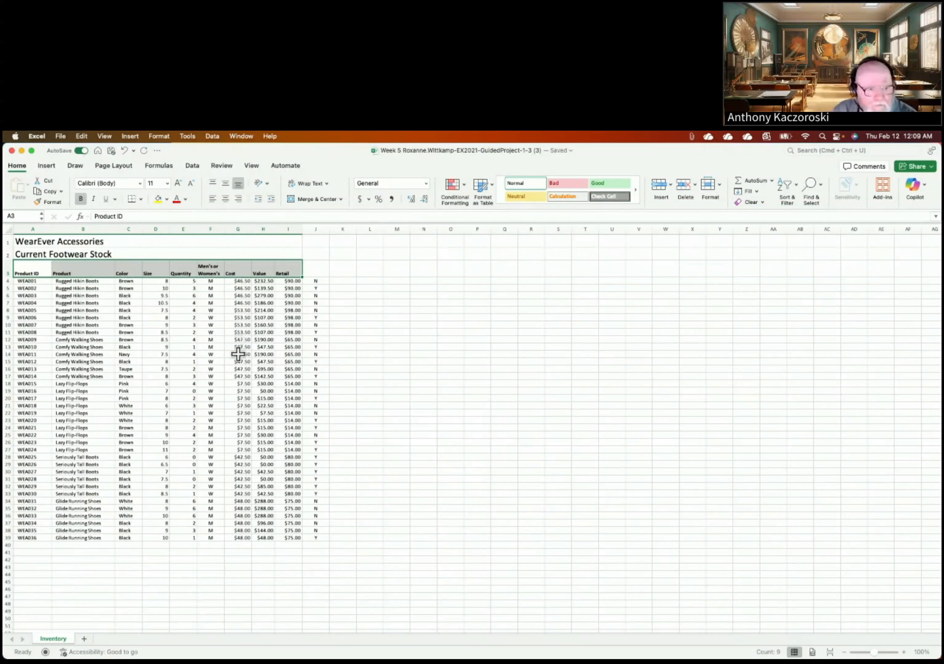
Step: Enter the label 'Current Inventory Value at Cost' in cell G40
{"action": "left_click", "coordinate": [236, 544]}
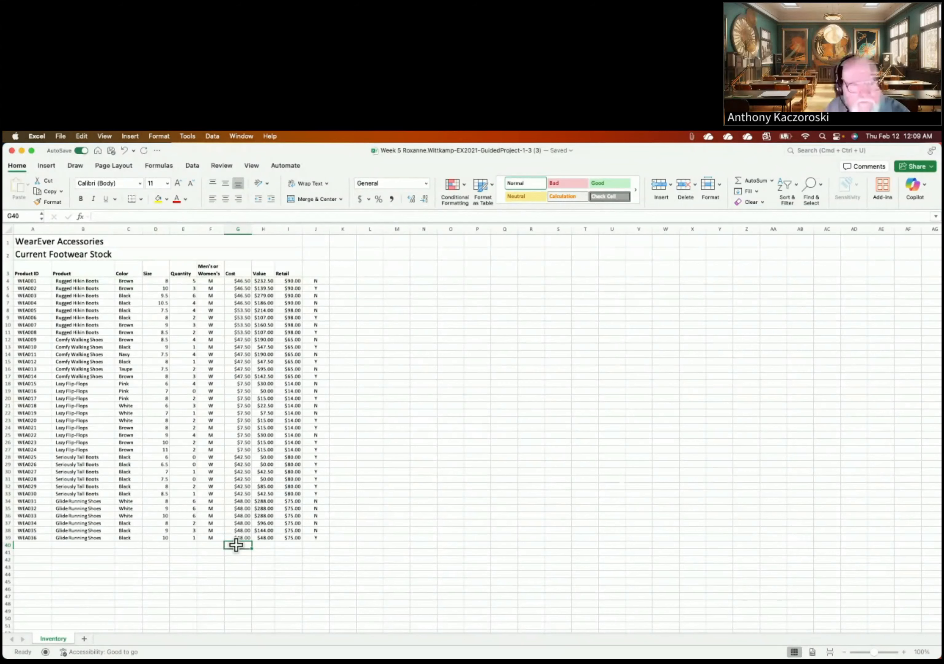
{"action": "type", "text": "Current"}
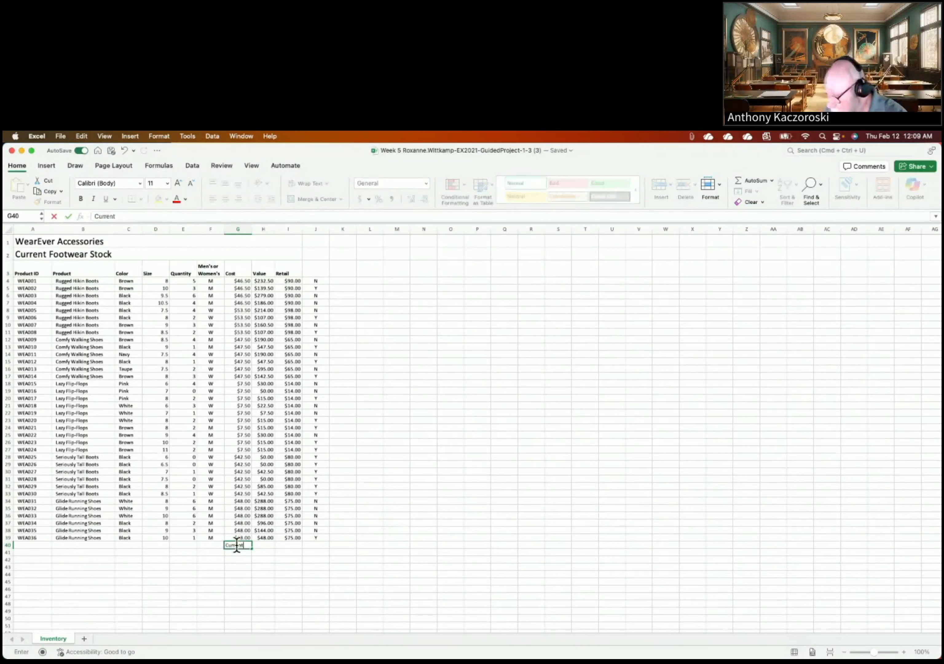
{"action": "type", "text": " i"}
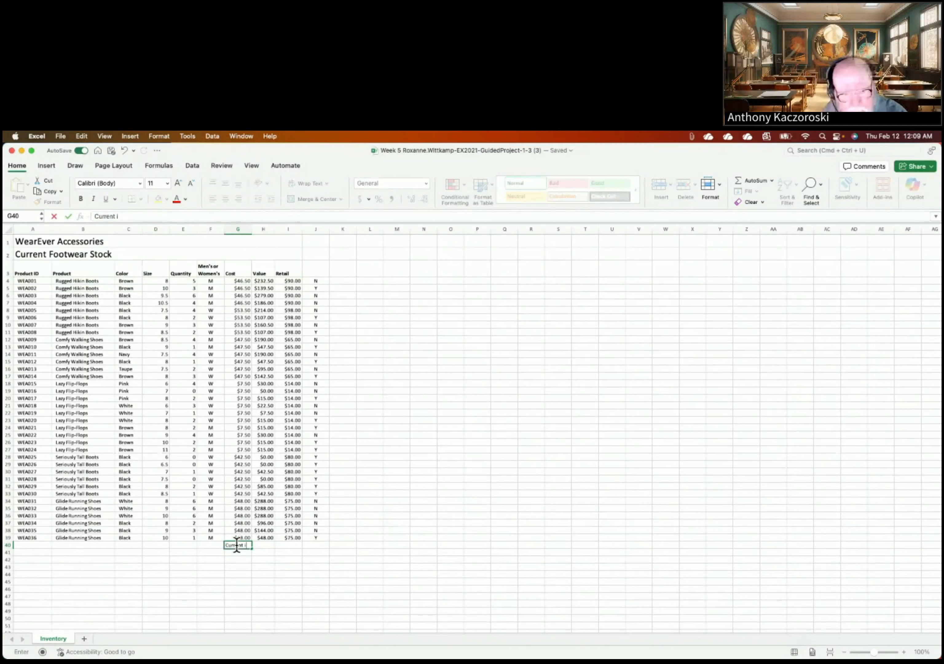
{"action": "type", "text": "Inv"}
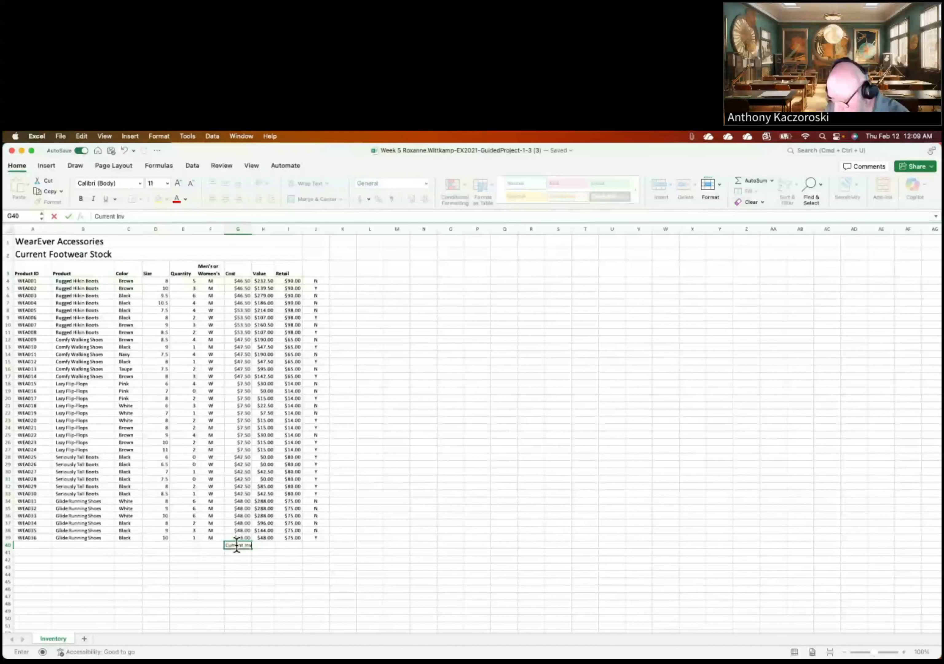
{"action": "type", "text": "entory "}
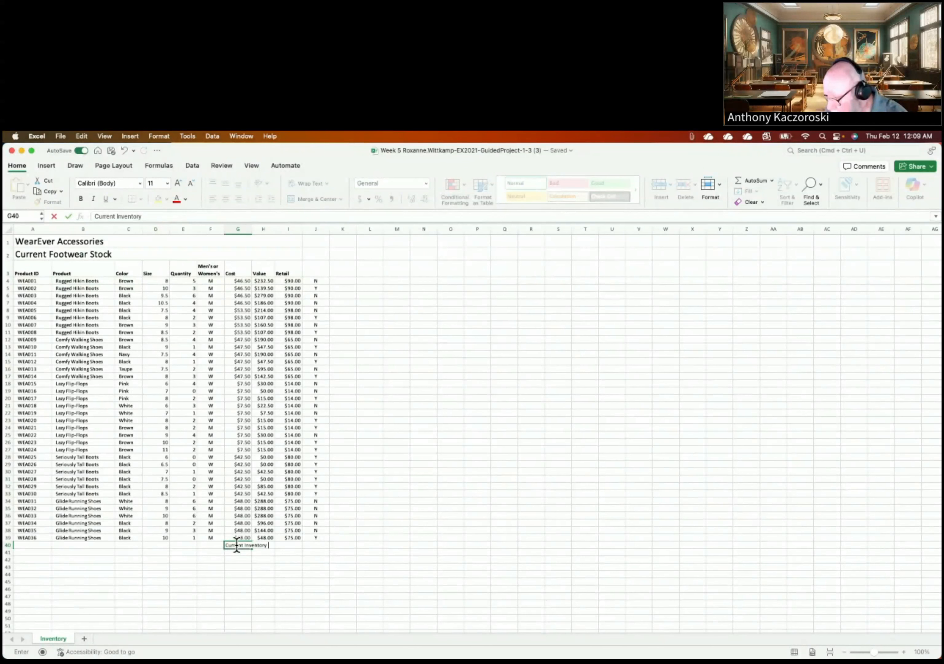
{"action": "type", "text": "Valu"}
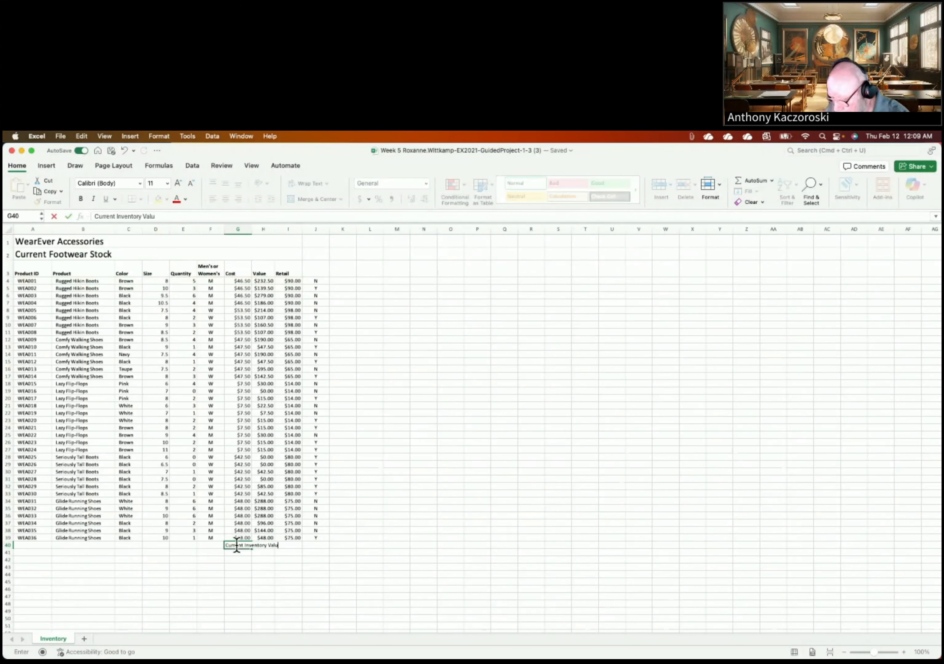
{"action": "type", "text": "e at "}
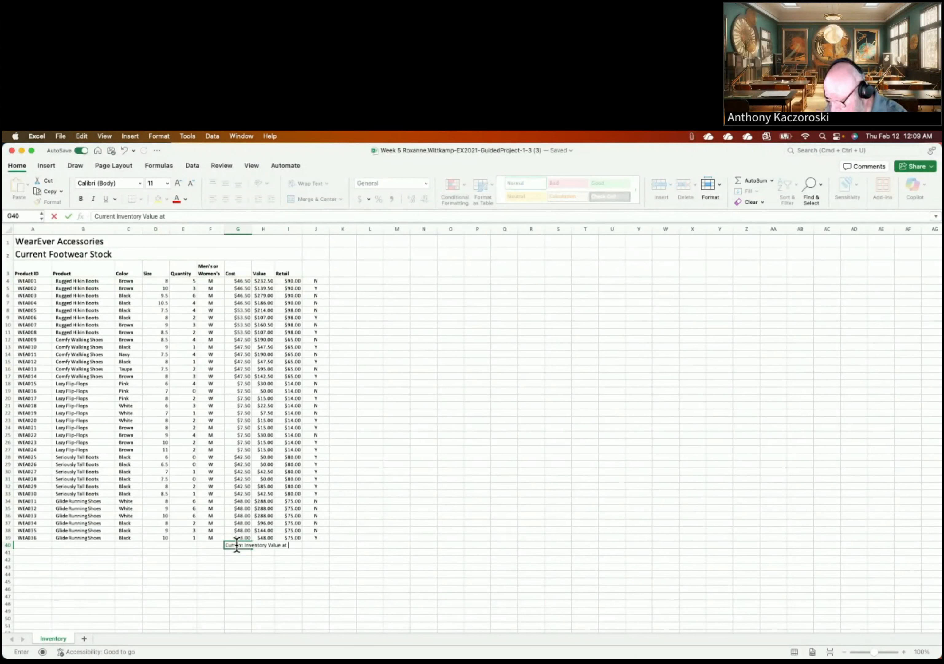
{"action": "type", "text": "Cost"}
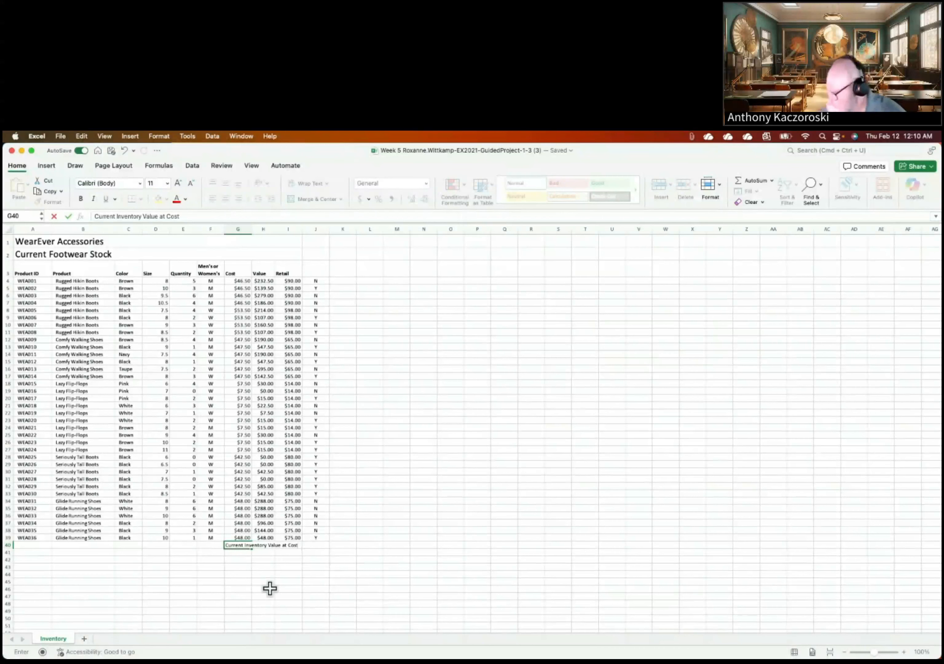
{"action": "key", "text": "Return"}
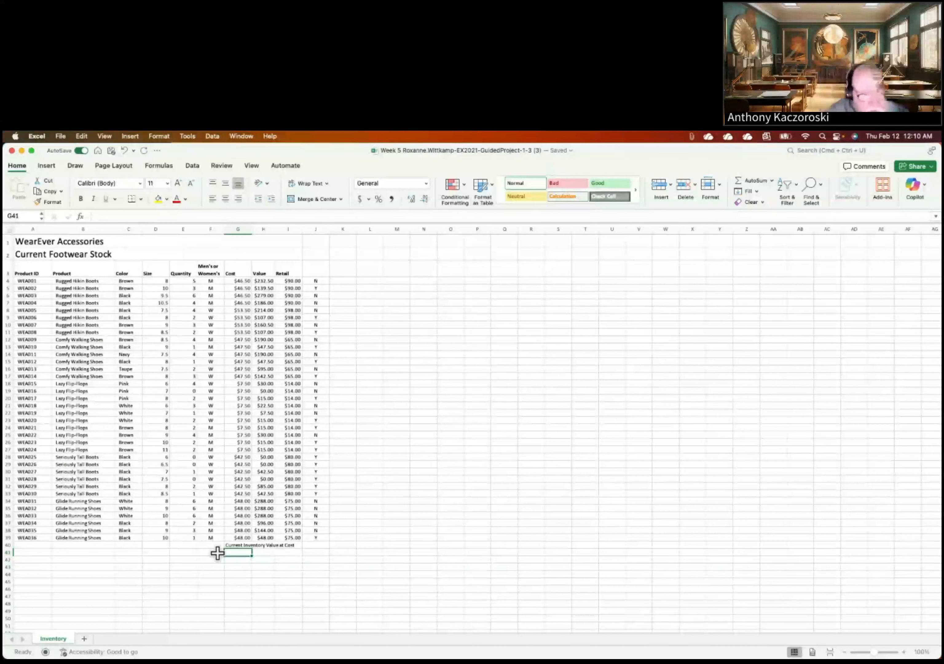
Step: Make the G40 total label bold and right-aligned
{"action": "left_click", "coordinate": [235, 545]}
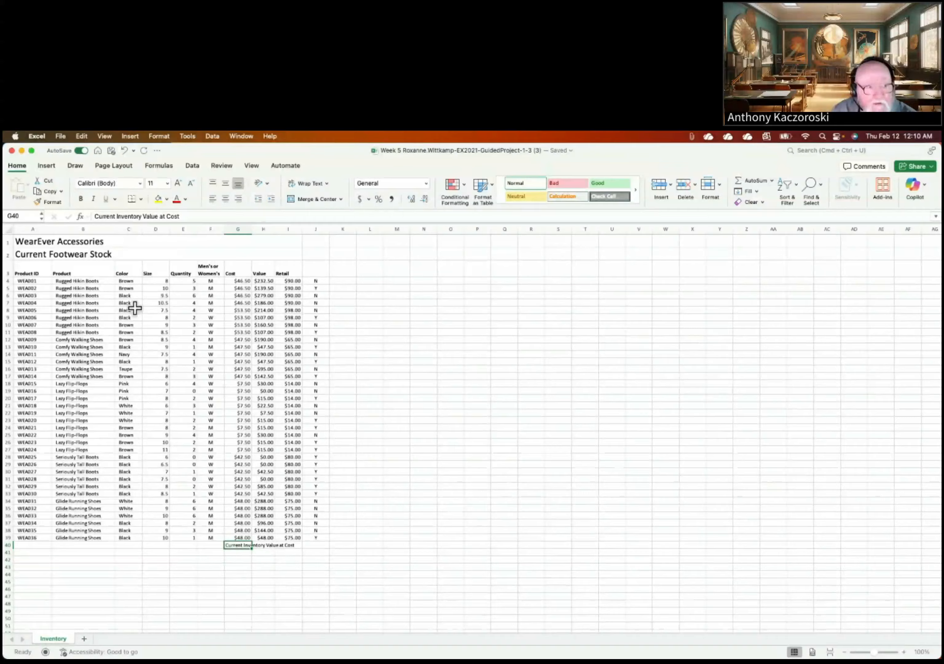
{"action": "left_click", "coordinate": [81, 199]}
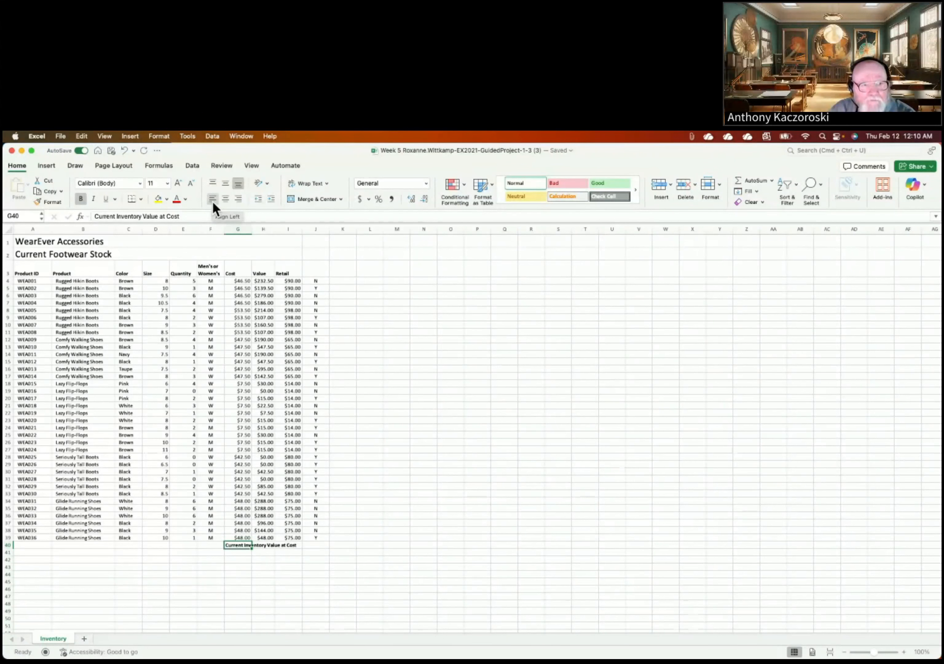
{"action": "left_click", "coordinate": [239, 199]}
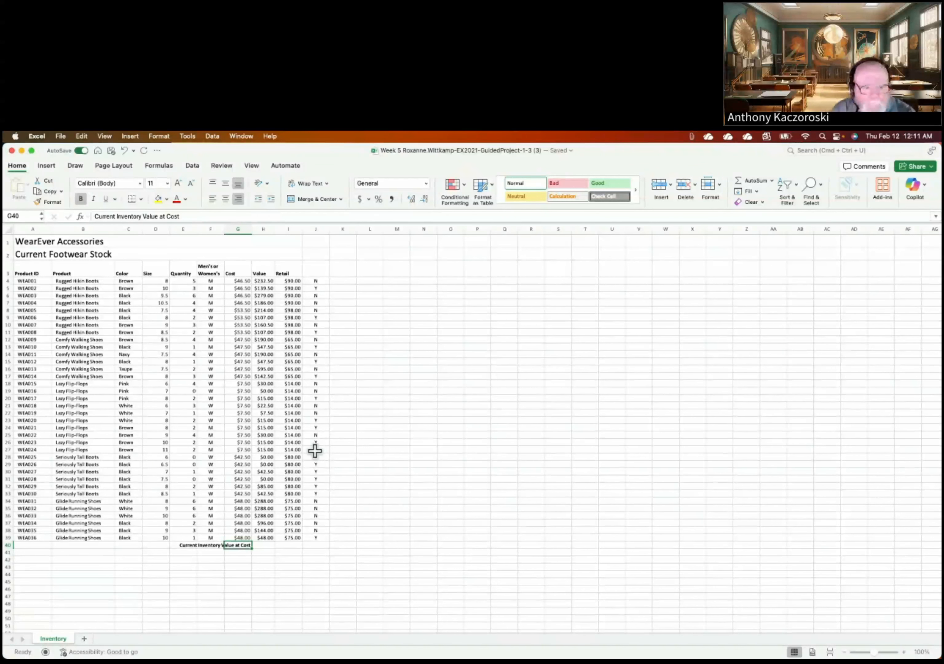
{"action": "left_click", "coordinate": [263, 546]}
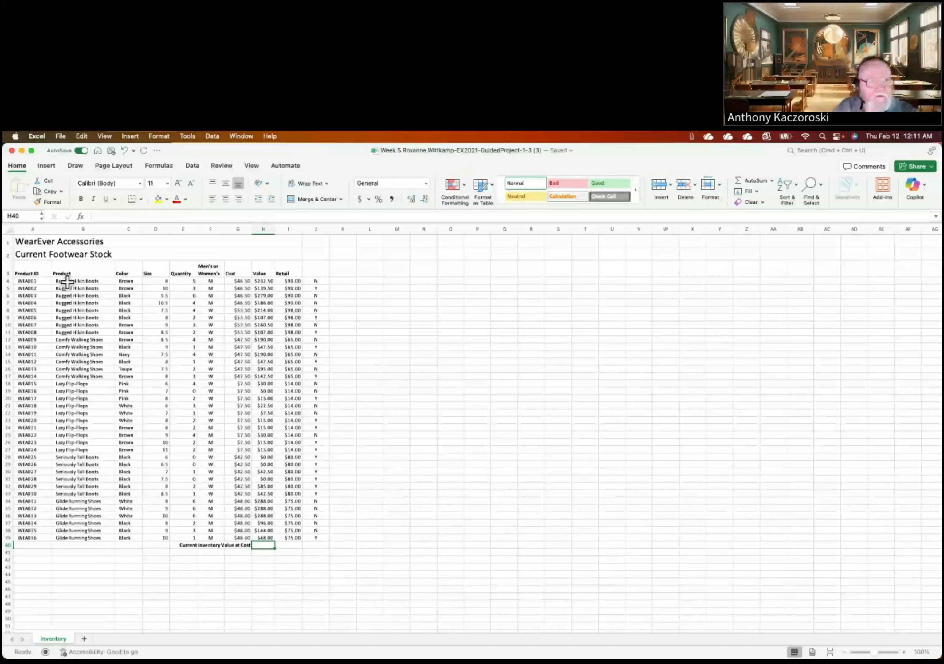
Step: Insert =SUM(H4:H39) in H40 with AutoSum, then undo an auto-fit of column H
{"action": "left_click", "coordinate": [194, 165]}
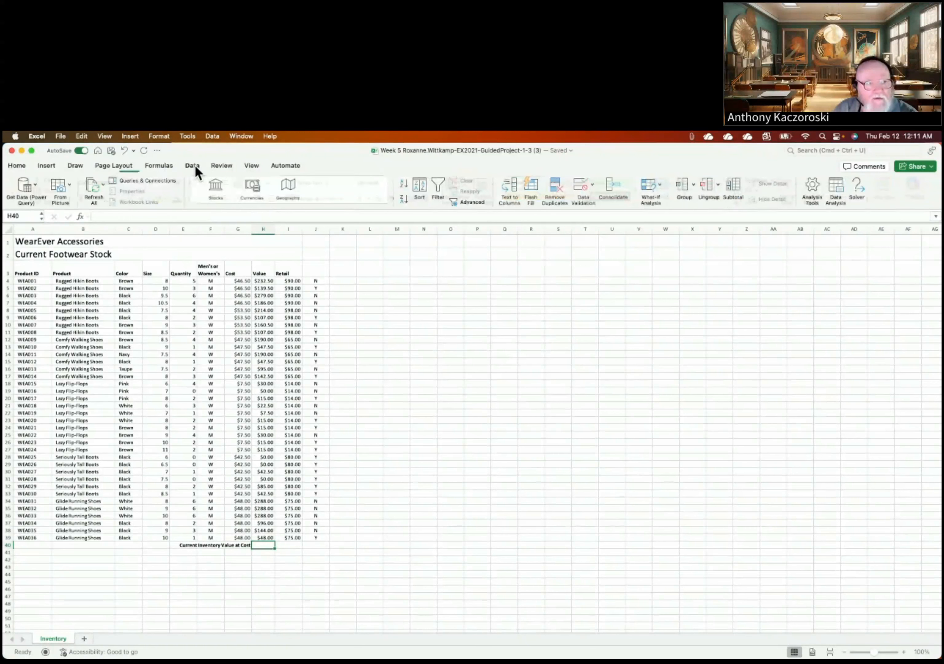
{"action": "left_click", "coordinate": [54, 168]}
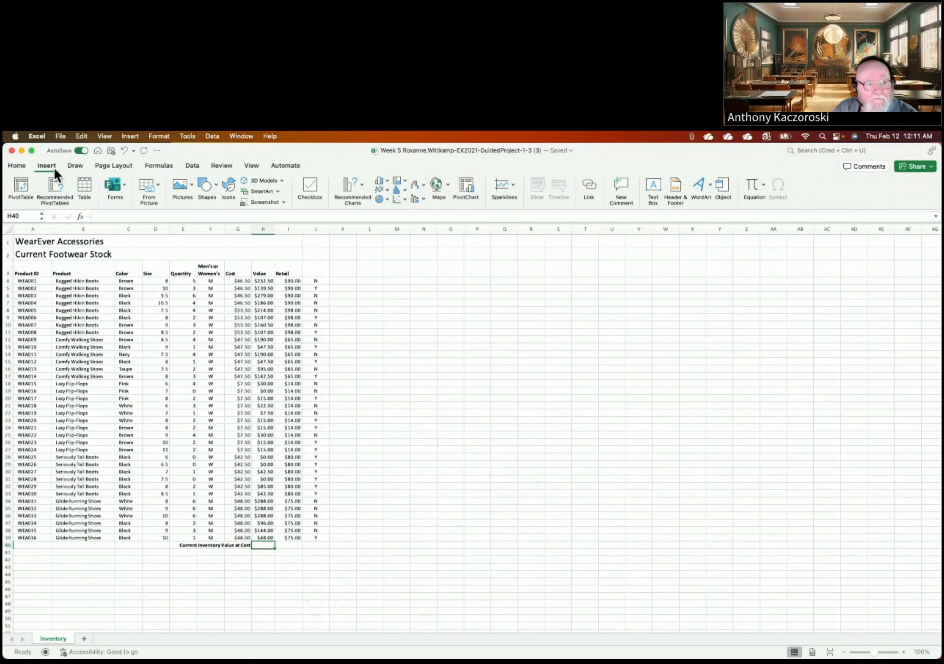
{"action": "left_click", "coordinate": [156, 166]}
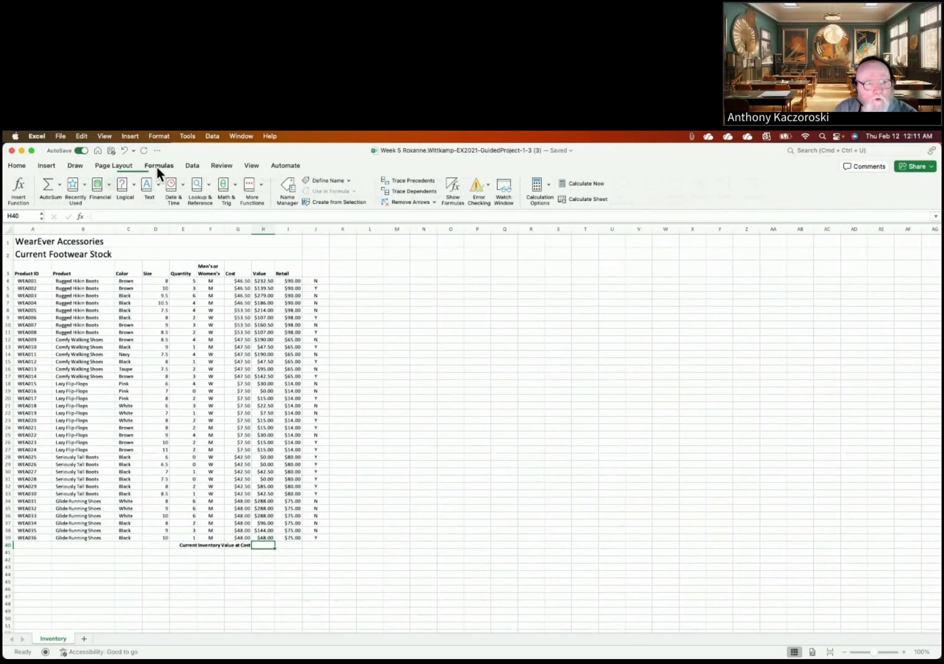
{"action": "left_click", "coordinate": [48, 185]}
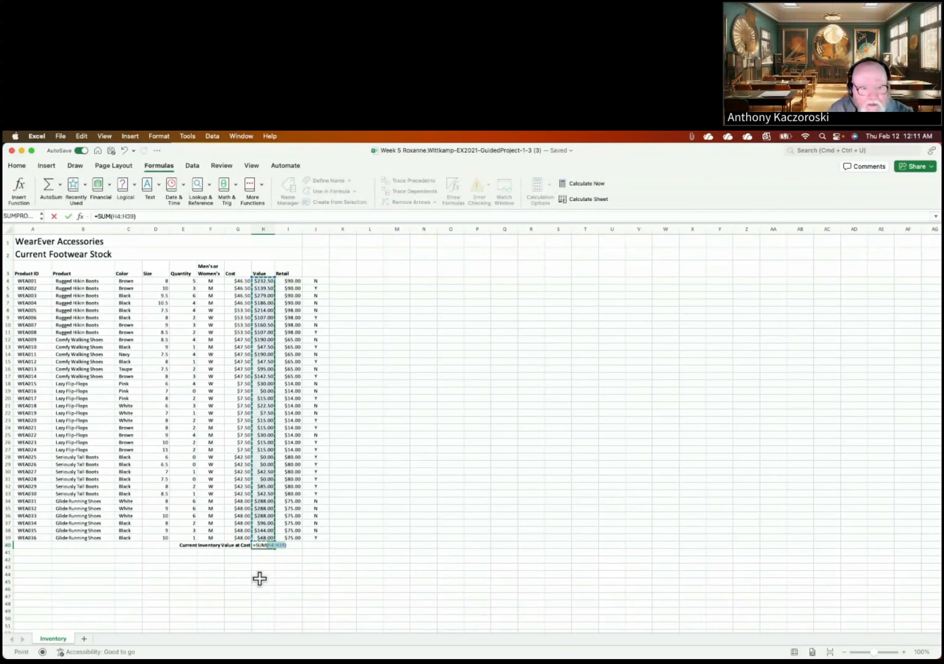
{"action": "key", "text": "Tab"}
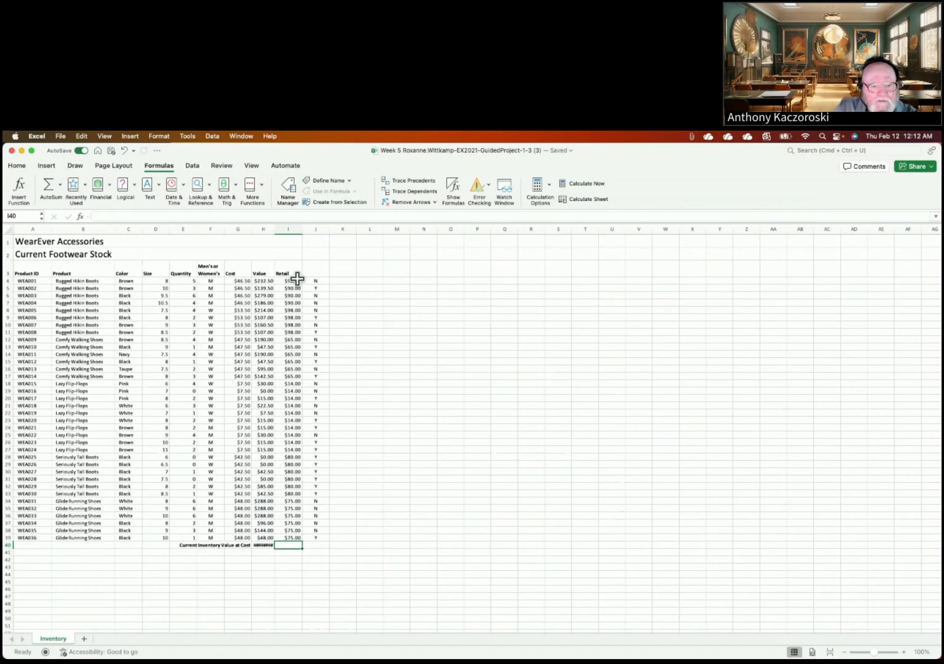
{"action": "double_click", "coordinate": [274, 229]}
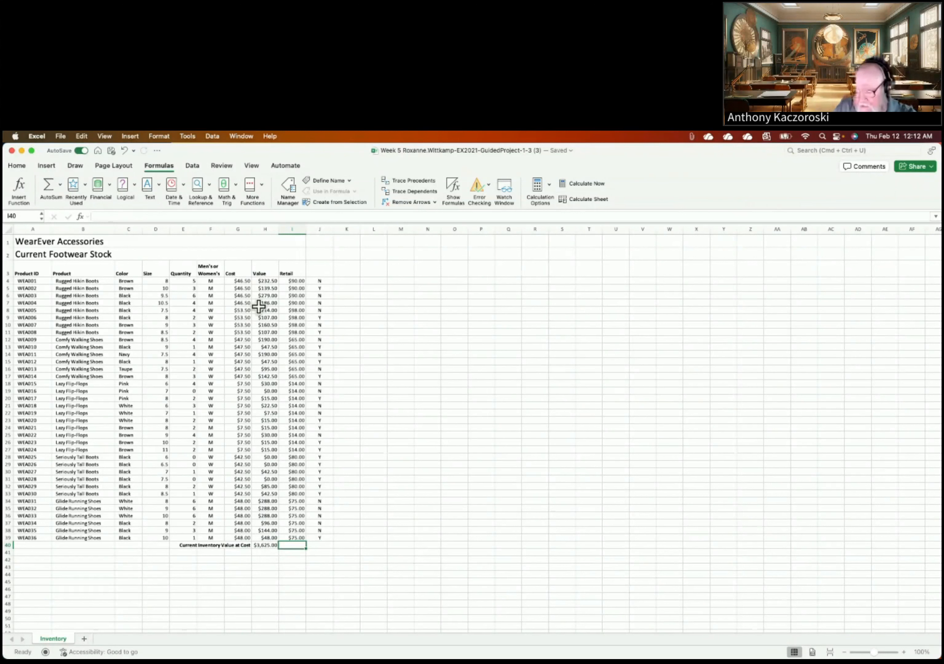
{"action": "key", "text": "super+z"}
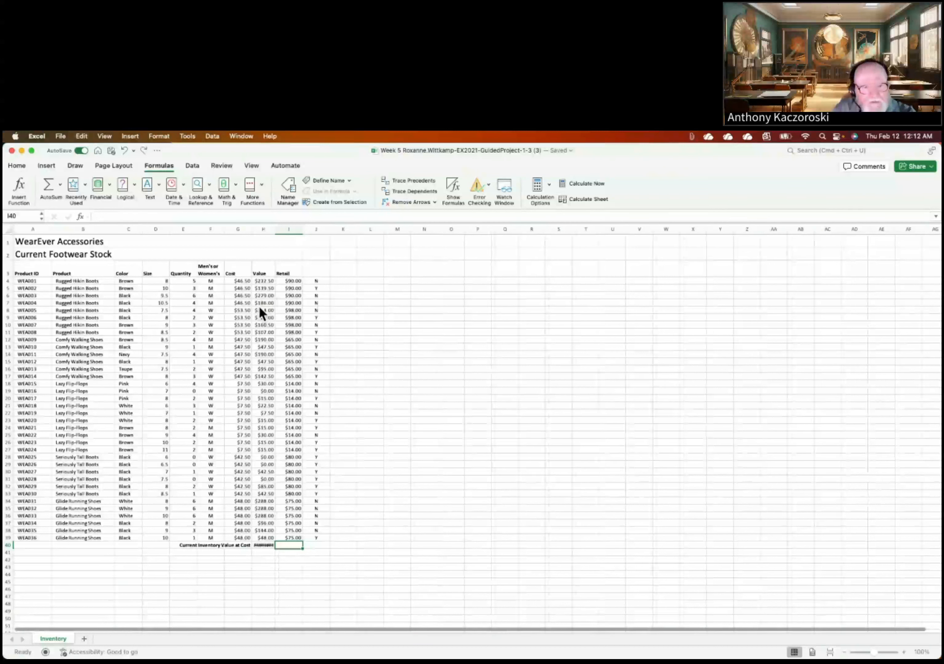
Step: Widen column H so the H40 total displays as $3,625.00 instead of ####
{"action": "right_click", "coordinate": [263, 232]}
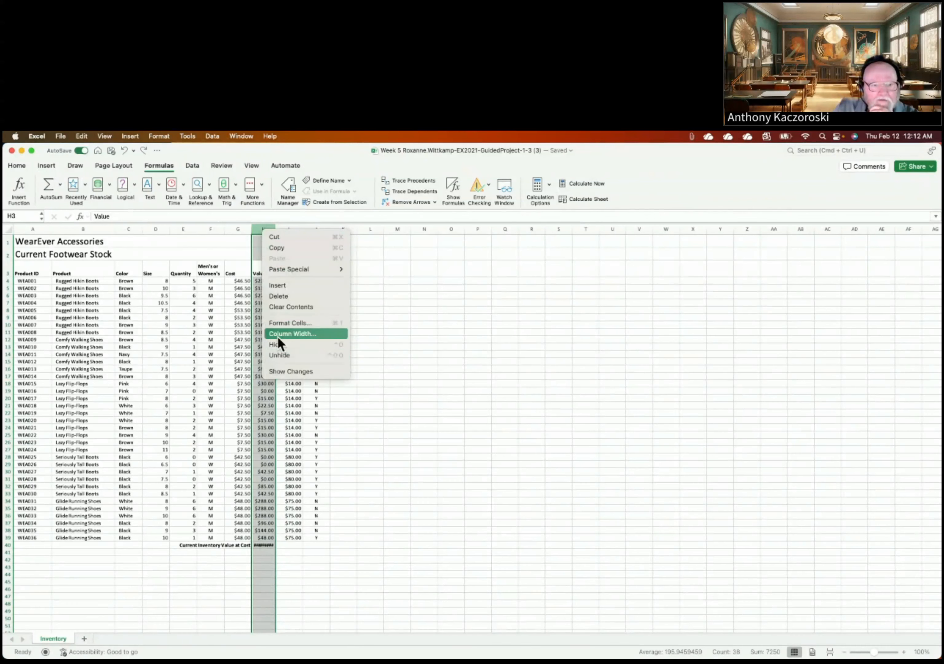
{"action": "left_click", "coordinate": [287, 333]}
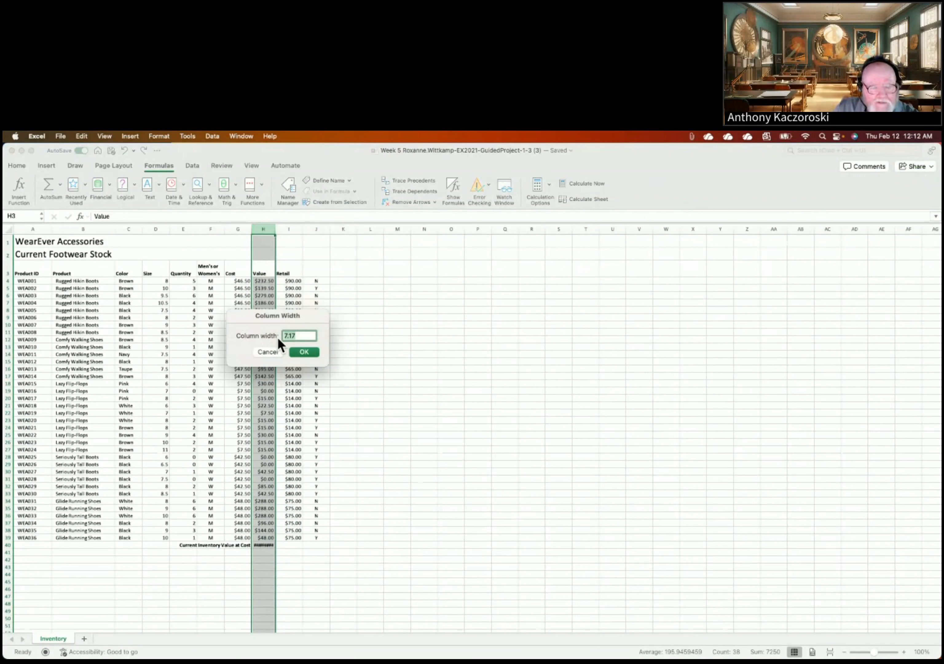
{"action": "left_click", "coordinate": [276, 352]}
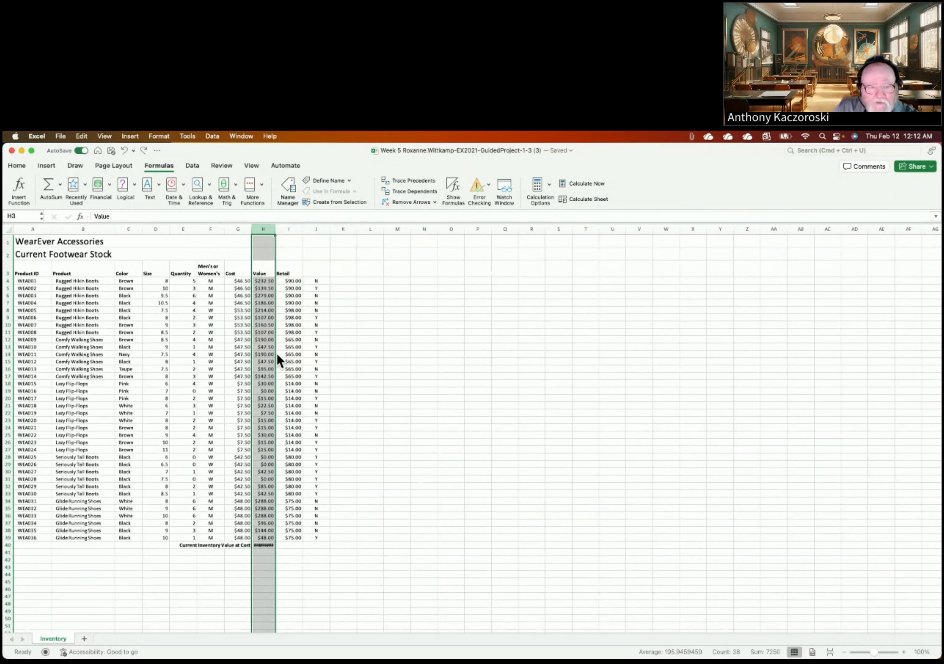
{"action": "left_click_drag", "start_coordinate": [275, 228], "coordinate": [278, 228]}
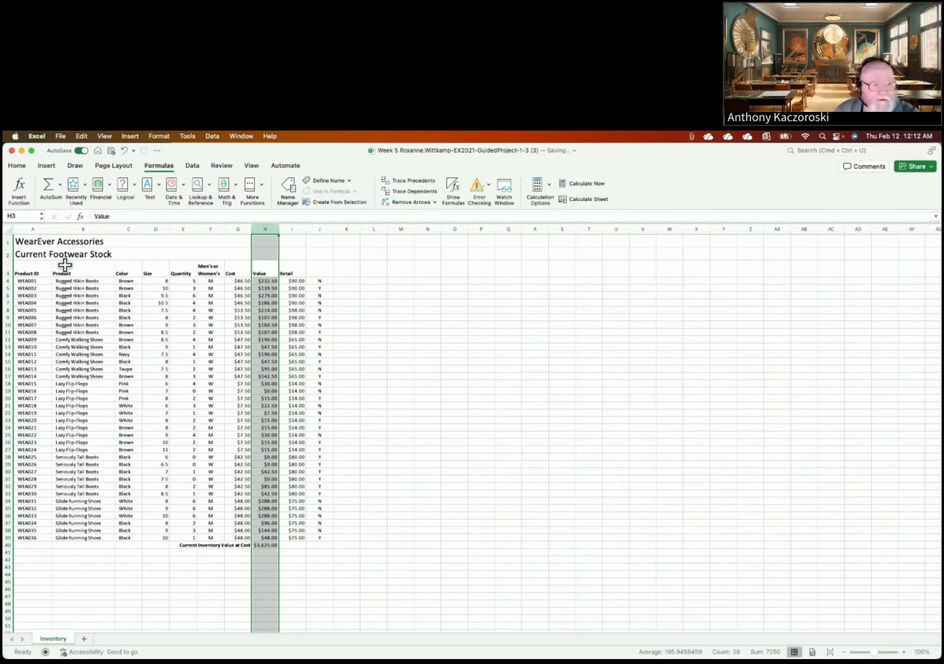
Step: Select the table from the Product ID header in A3 down through total row 40
{"action": "left_click", "coordinate": [38, 273]}
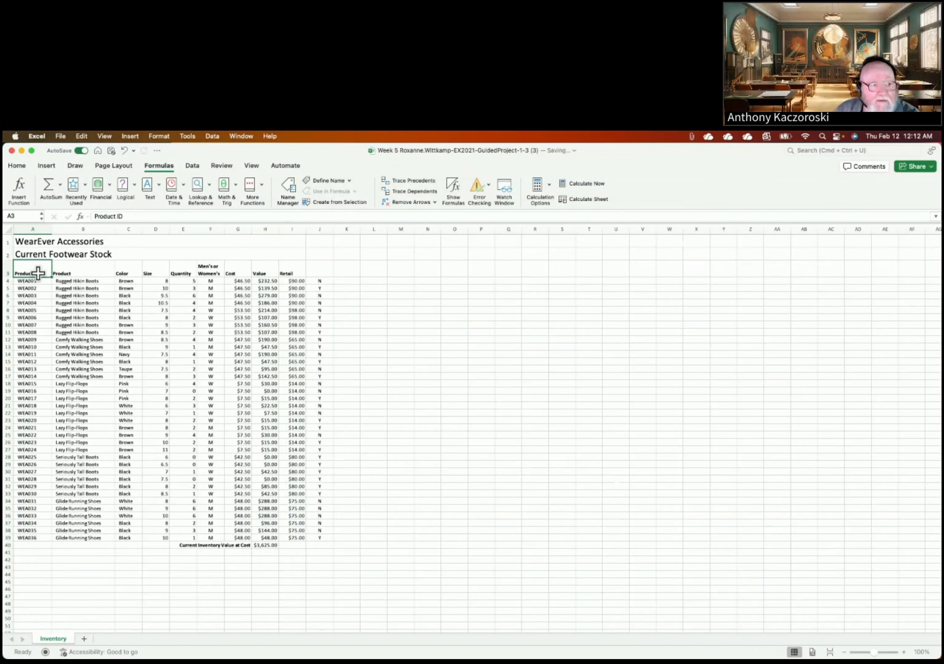
{"action": "left_click_drag", "start_coordinate": [39, 271], "coordinate": [282, 548]}
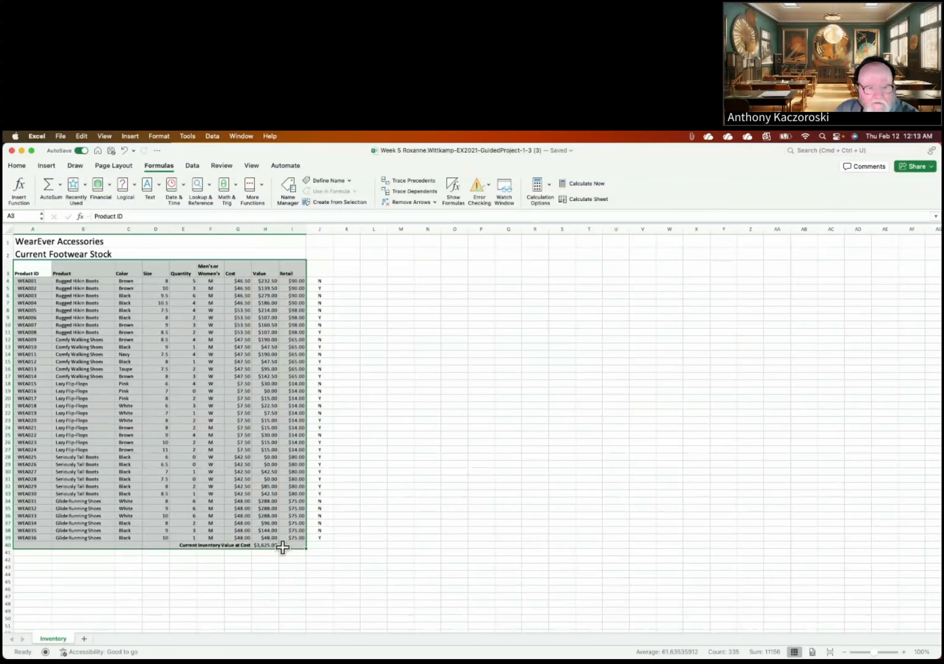
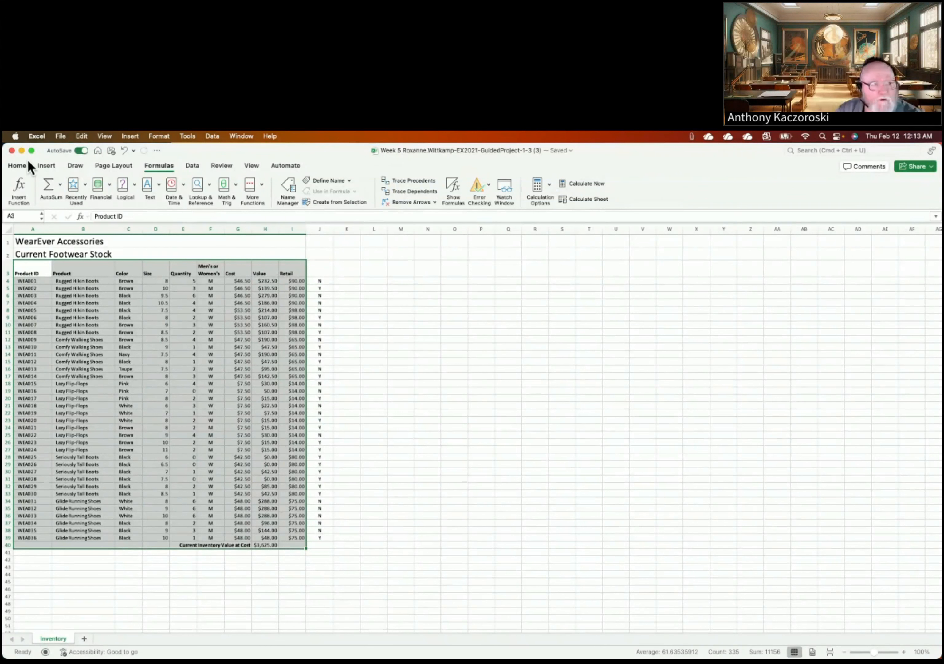
Step: Apply All Borders from the Home tab to every cell of the selected range A3:I40
{"action": "left_click", "coordinate": [20, 166]}
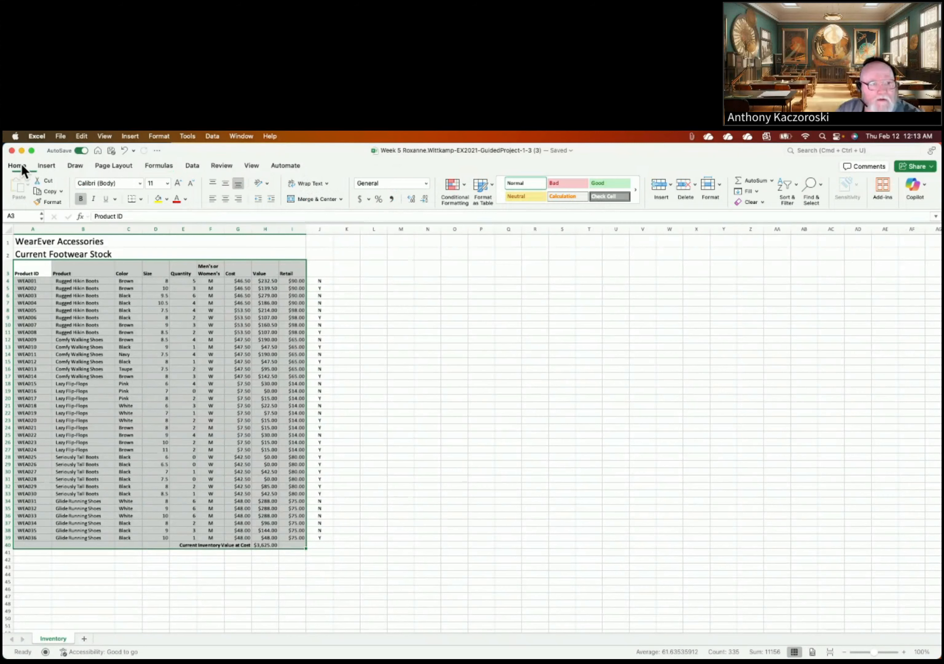
{"action": "left_click", "coordinate": [141, 199]}
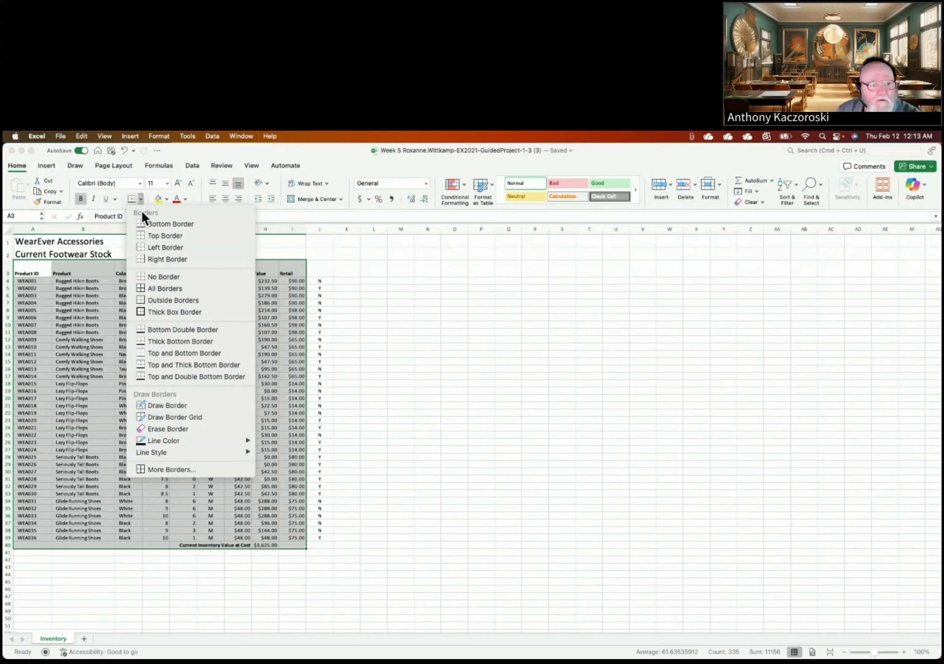
{"action": "left_click", "coordinate": [147, 288]}
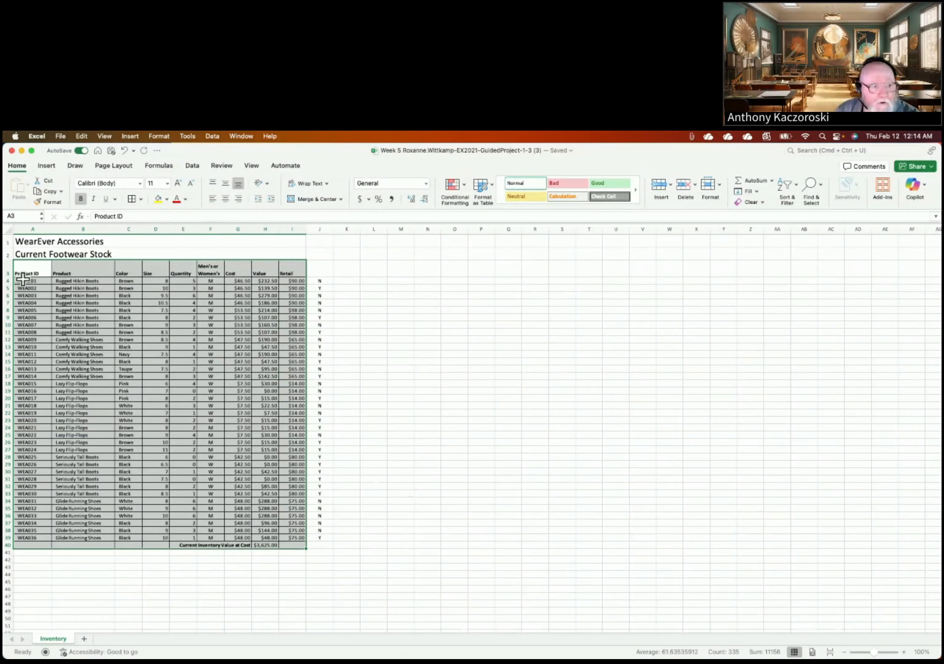
Step: Select the data rows A4:H37 and set their row height to 20
{"action": "left_click_drag", "start_coordinate": [22, 279], "coordinate": [281, 545]}
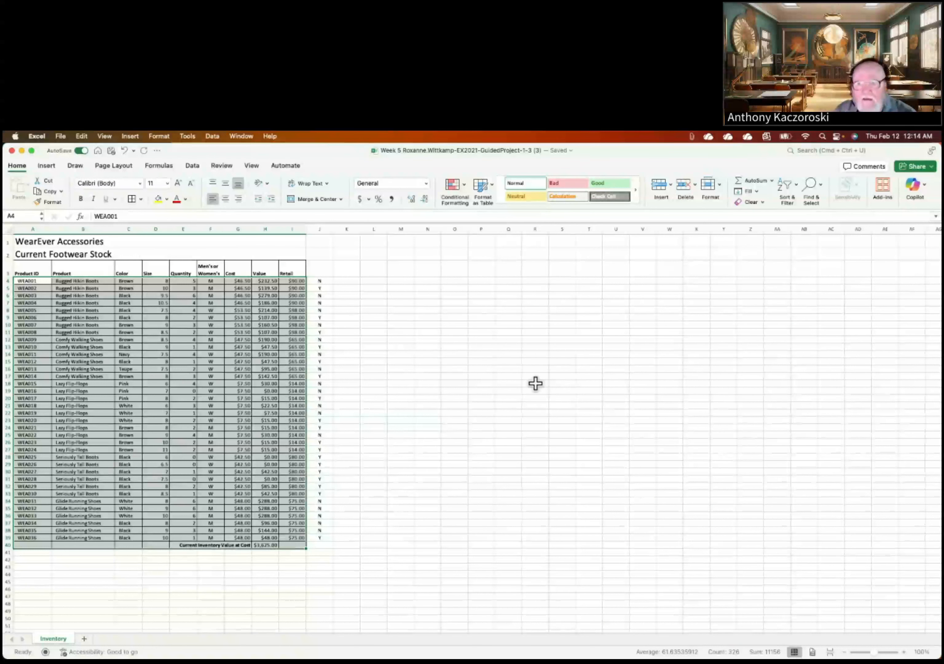
{"action": "left_click", "coordinate": [719, 193]}
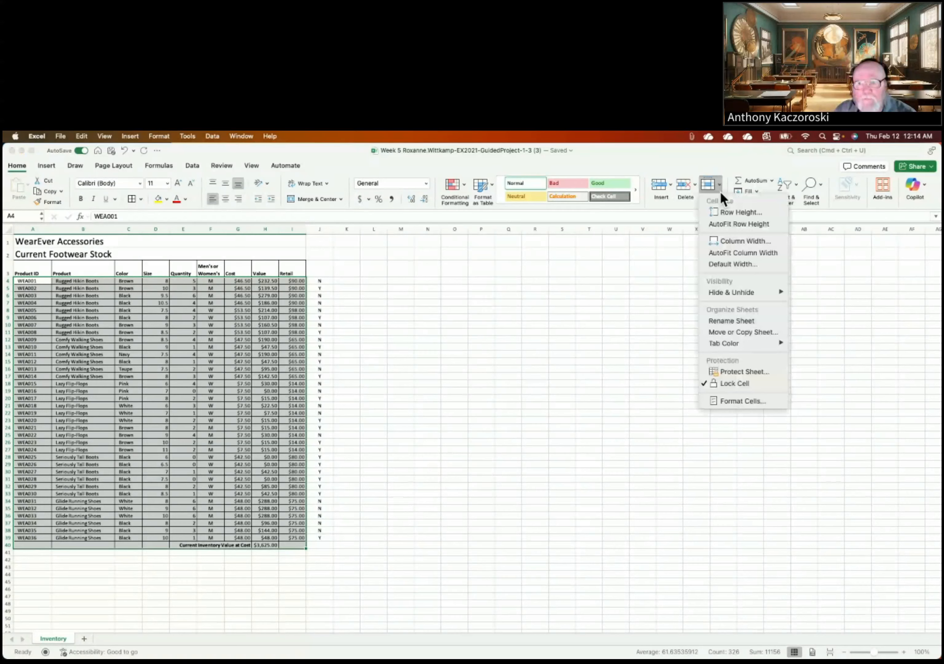
{"action": "left_click", "coordinate": [722, 213]}
{"action": "type", "text": "20"}
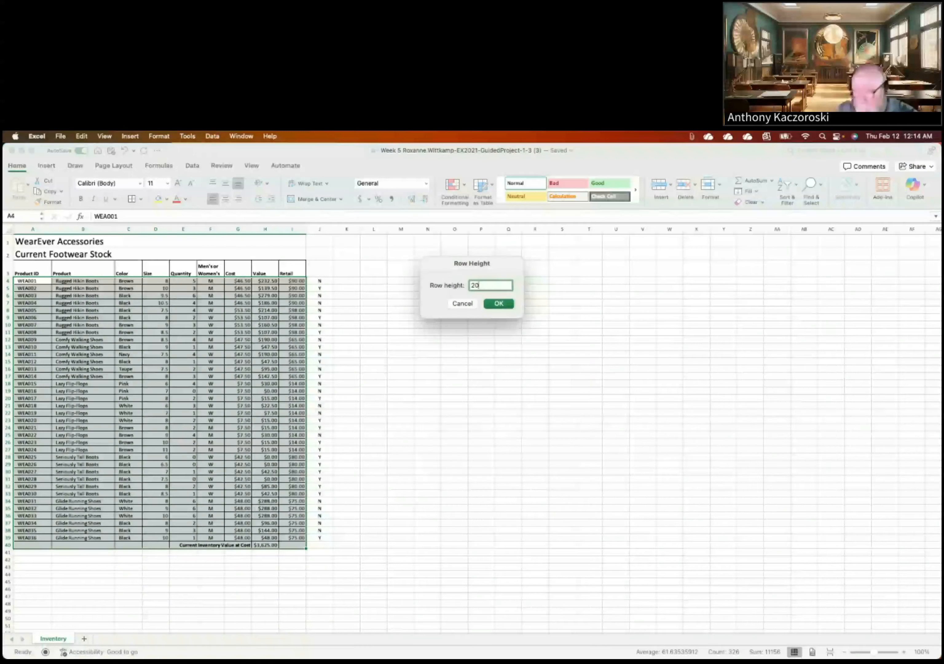
{"action": "key", "text": "Return"}
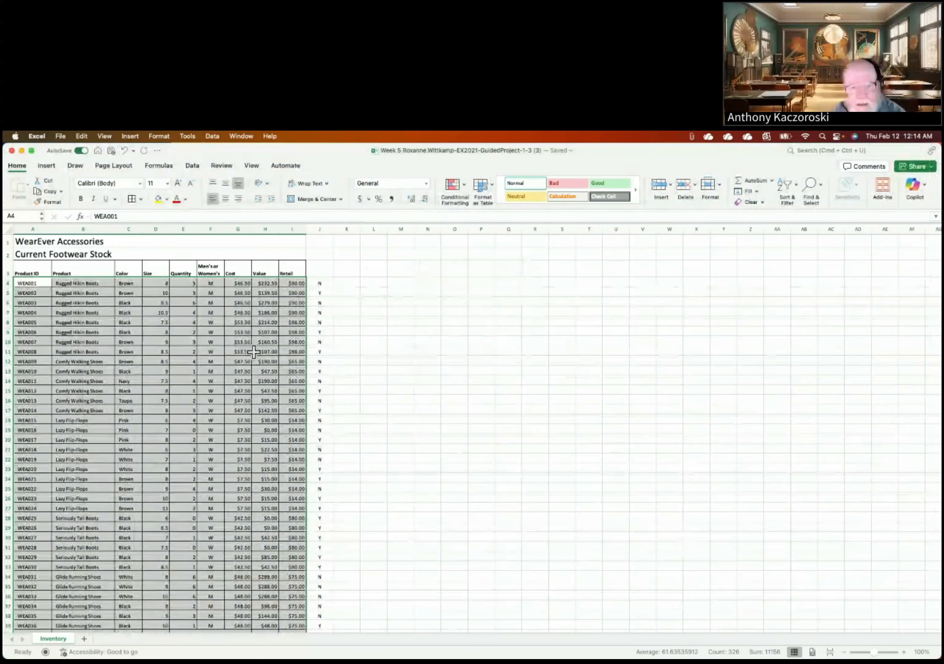
{"action": "scroll", "coordinate": [251, 348], "scroll_direction": "down", "scroll_amount": 2}
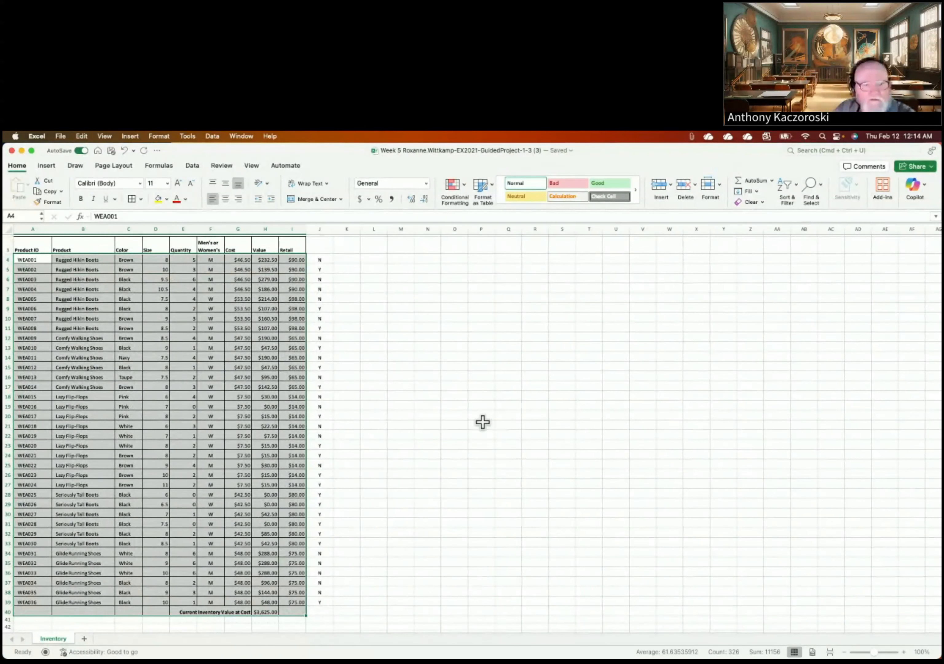
{"action": "left_click", "coordinate": [334, 501]}
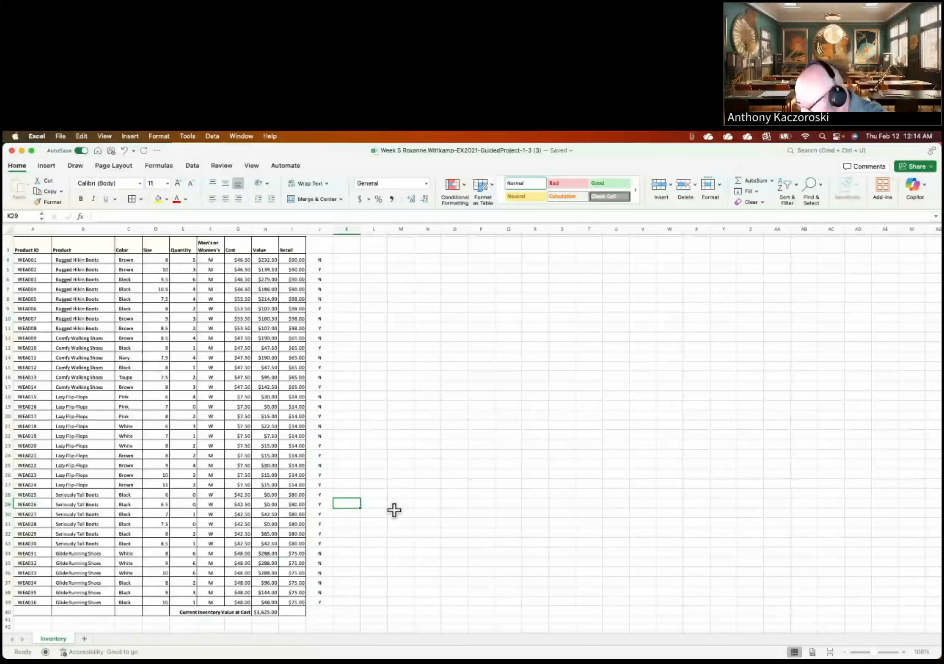
{"action": "key", "text": "ctrl+Home"}
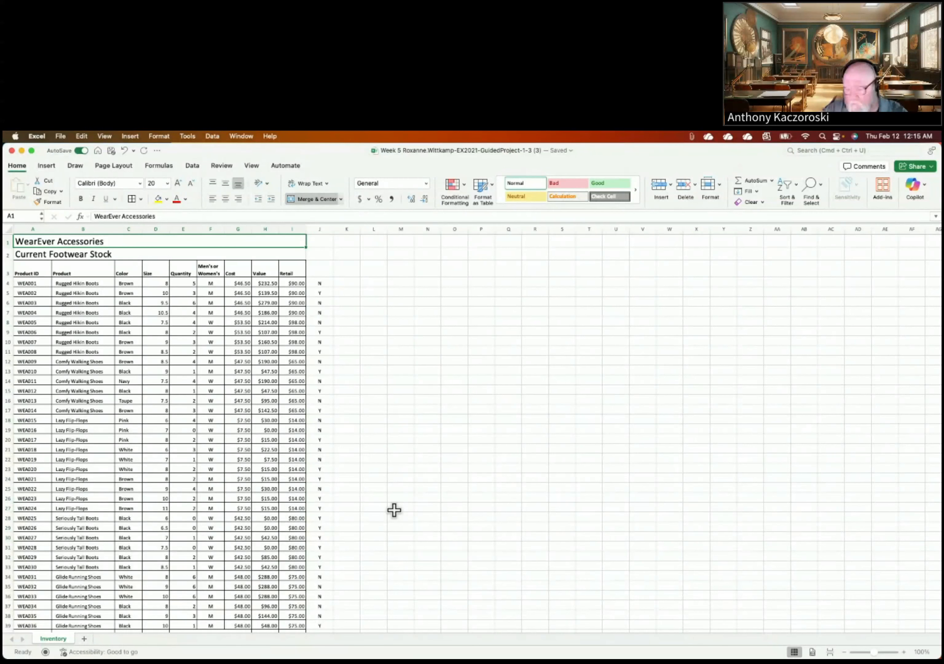
Step: Scroll down the inventory sheet and show the Page Layout commands on the ribbon
{"action": "scroll", "coordinate": [89, 345], "scroll_direction": "down", "scroll_amount": 1}
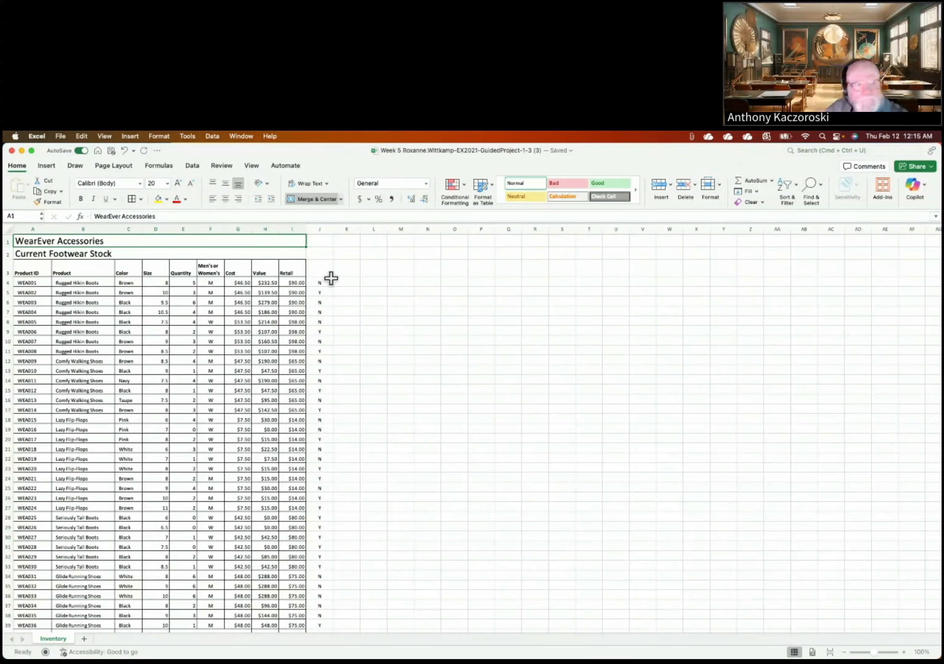
{"action": "left_click", "coordinate": [125, 166]}
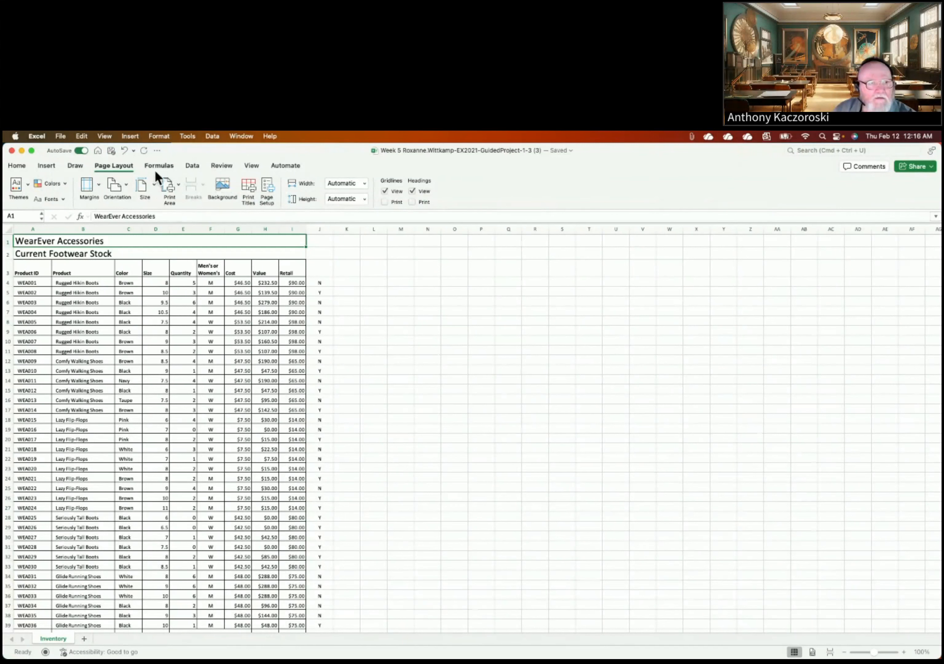
{"action": "left_click", "coordinate": [100, 186]}
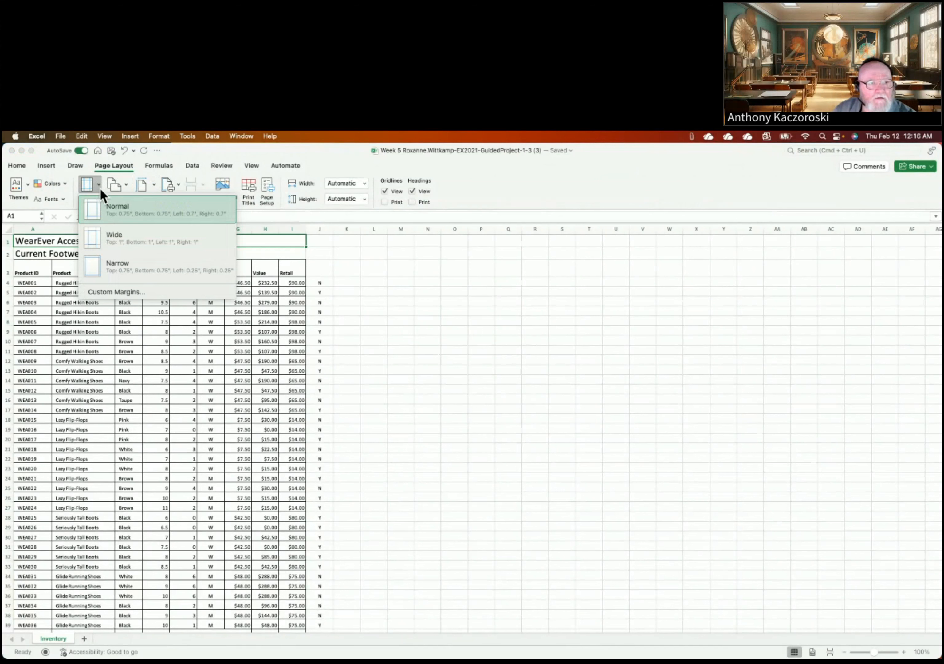
{"action": "left_click", "coordinate": [131, 166]}
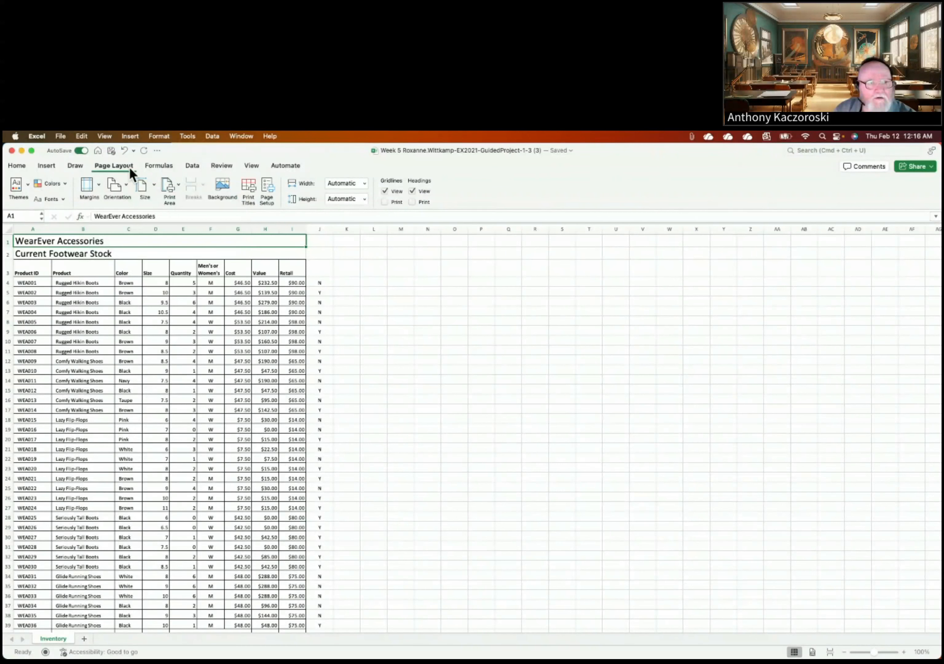
{"action": "left_click", "coordinate": [129, 166]}
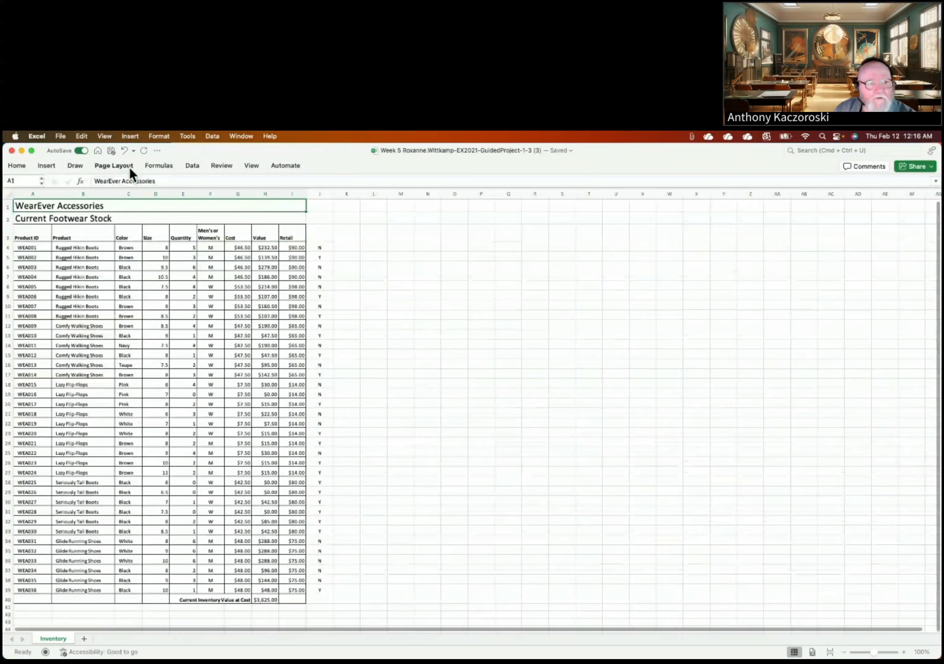
{"action": "left_click", "coordinate": [104, 166]}
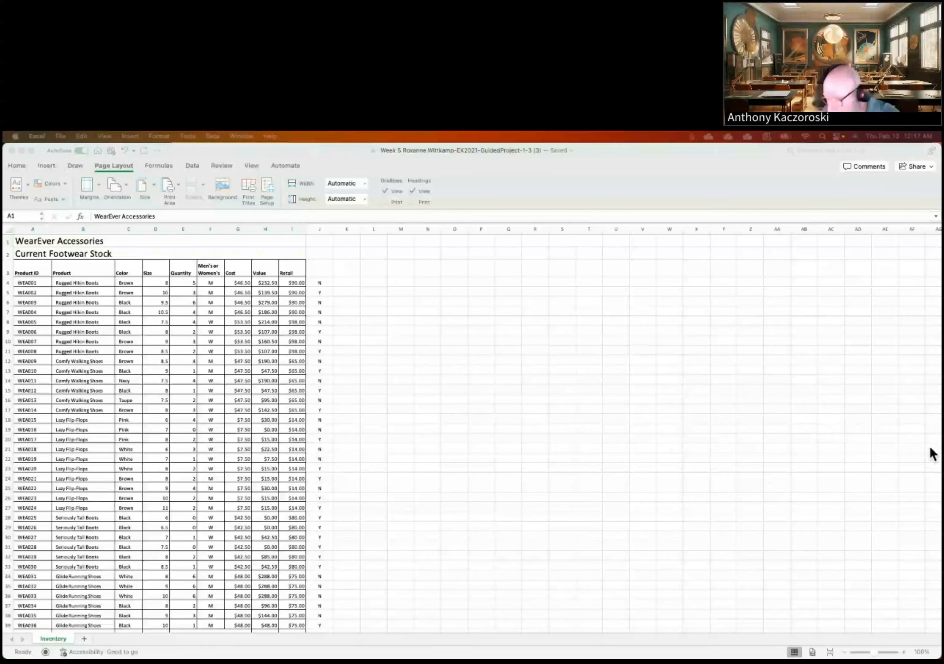
{"action": "left_click", "coordinate": [107, 167]}
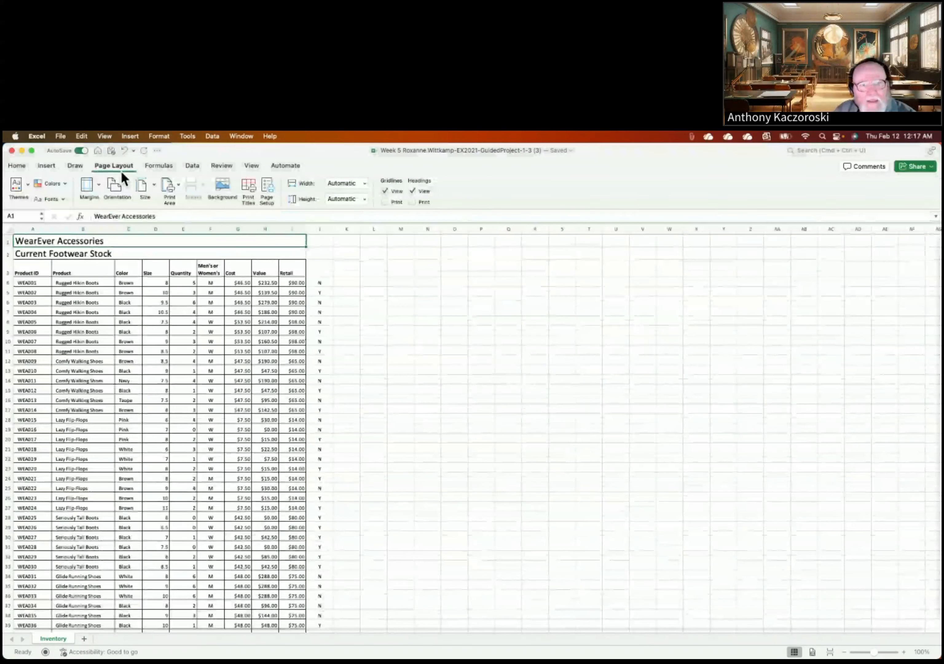
Step: Check the preset footers on Page Setup's Header/Footer tab, leaving the footer as (none)
{"action": "left_click", "coordinate": [270, 187]}
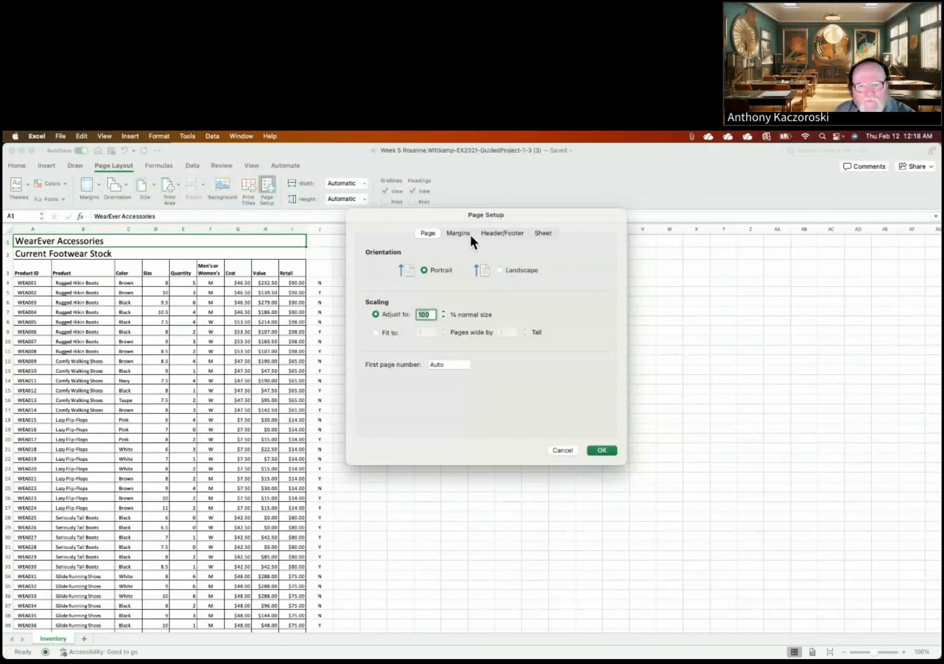
{"action": "left_click", "coordinate": [502, 233]}
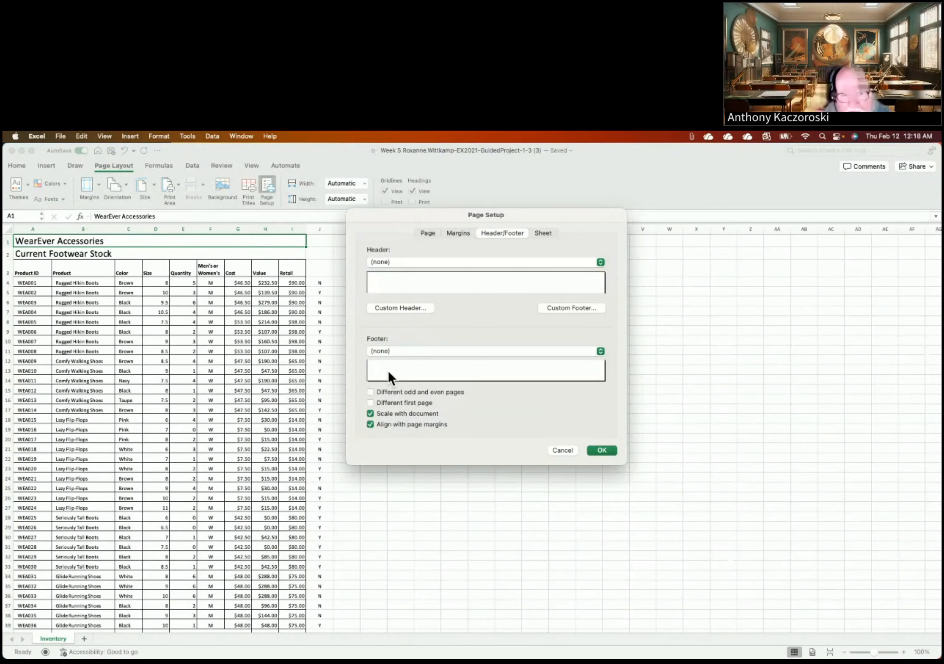
{"action": "left_click", "coordinate": [600, 352]}
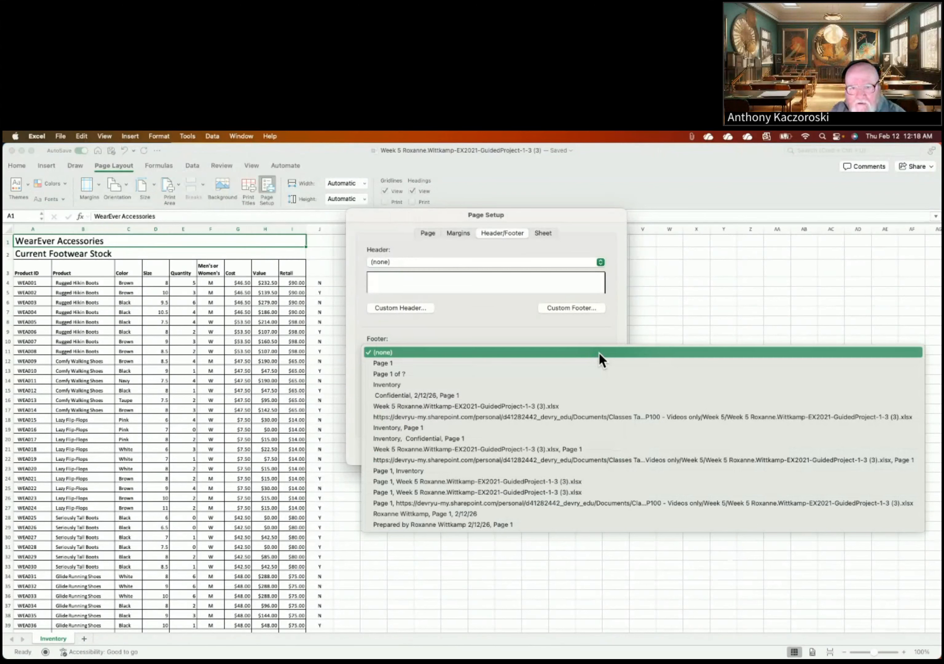
{"action": "left_click", "coordinate": [451, 352]}
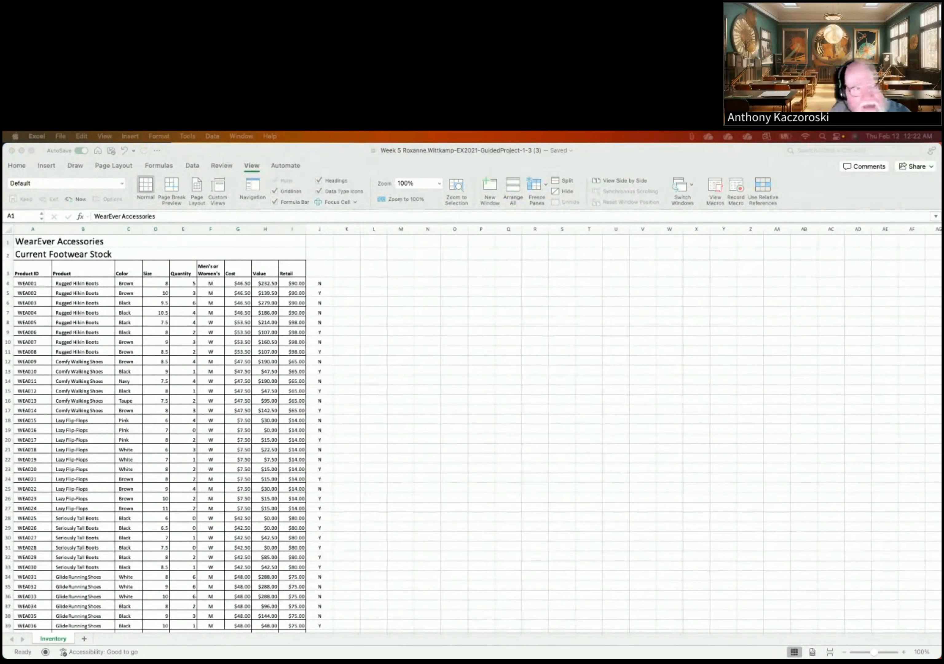
Step: Switch to Page Layout view and open page 1's right footer section for editing
{"action": "left_click", "coordinate": [251, 165]}
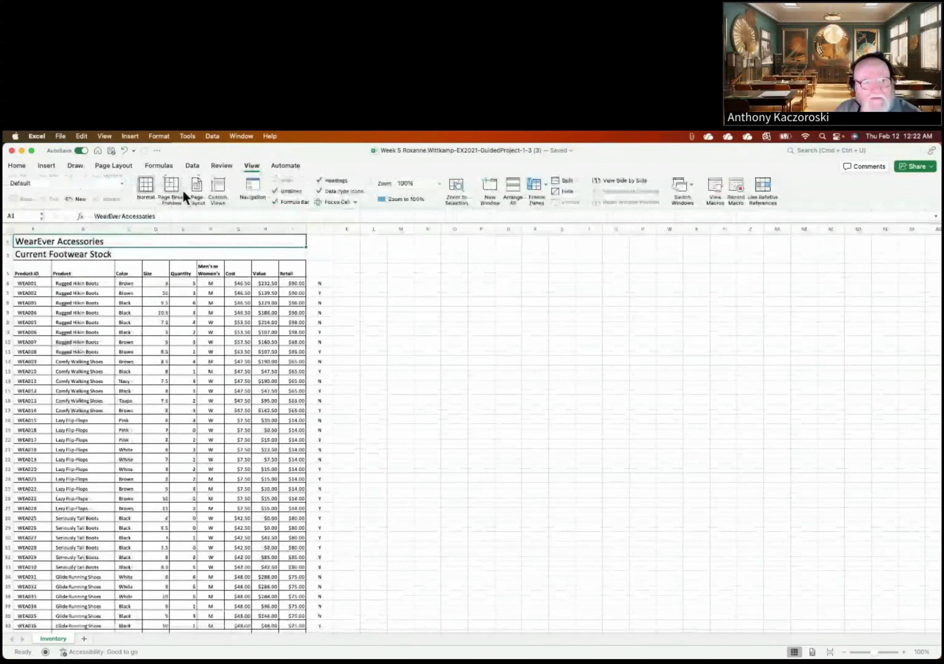
{"action": "left_click", "coordinate": [199, 187]}
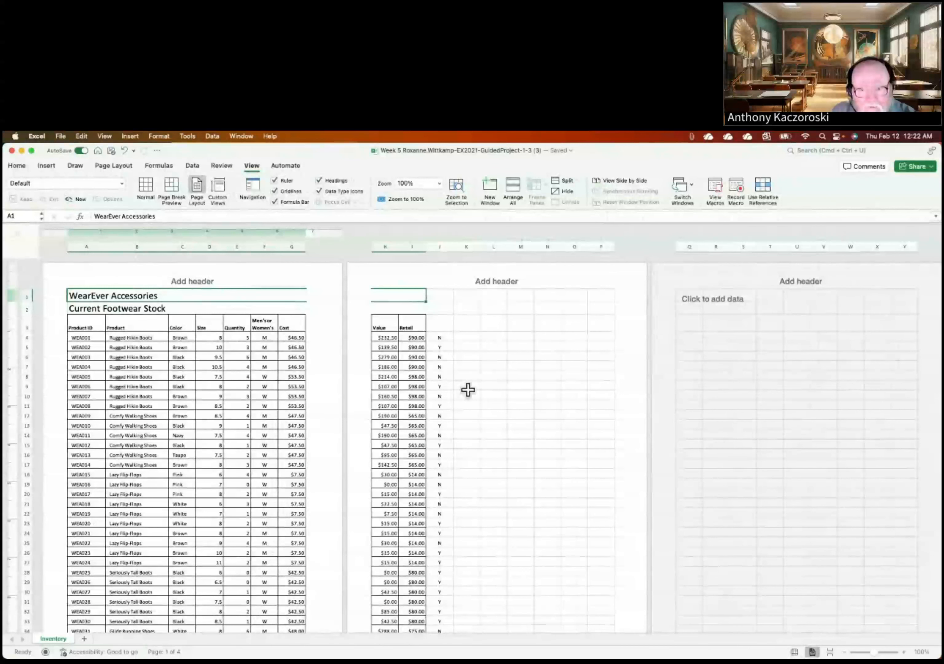
{"action": "scroll", "coordinate": [468, 390], "scroll_direction": "down", "scroll_amount": 5}
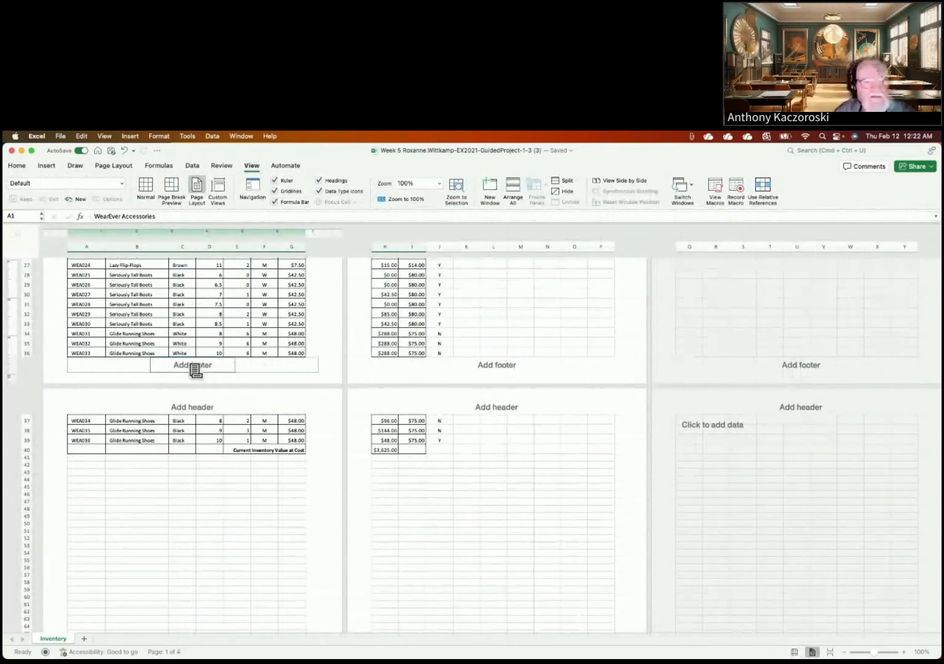
{"action": "left_click", "coordinate": [252, 367]}
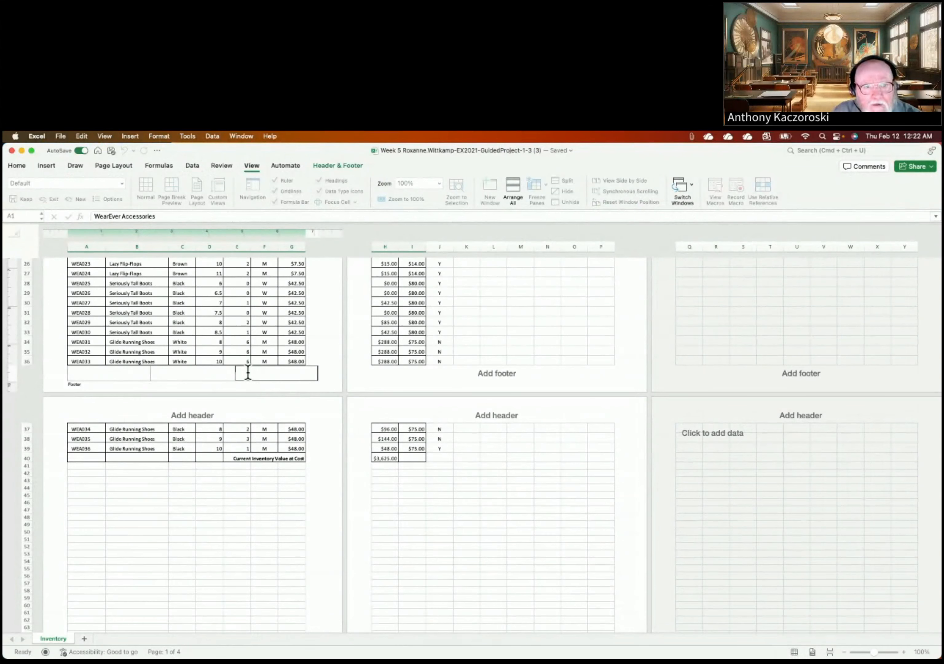
Step: Insert the &[File] file-name code into the footer, then click back into the sheet
{"action": "left_click", "coordinate": [328, 166]}
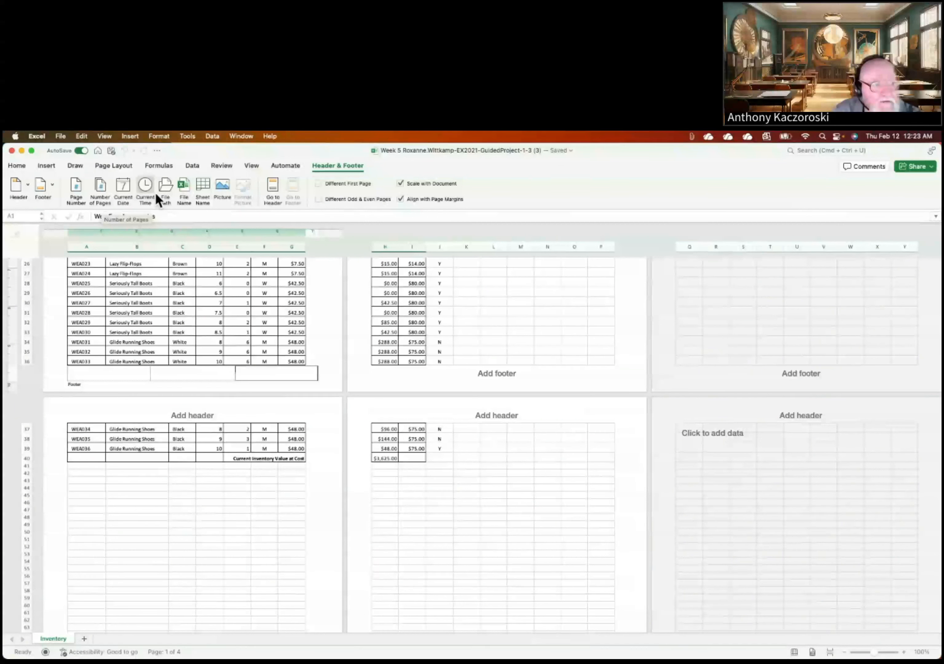
{"action": "left_click", "coordinate": [185, 195]}
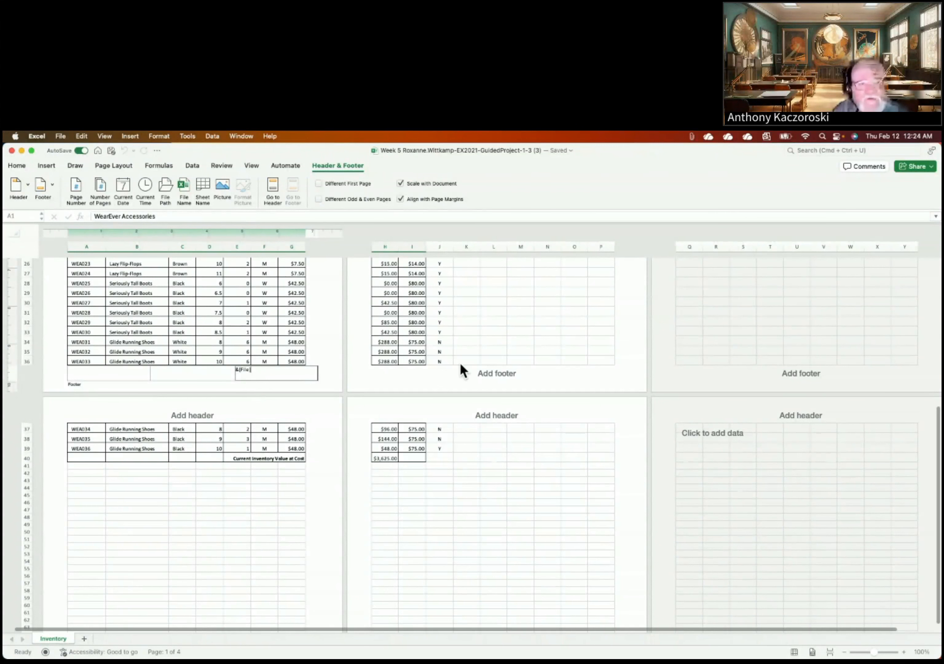
{"action": "left_click", "coordinate": [243, 334]}
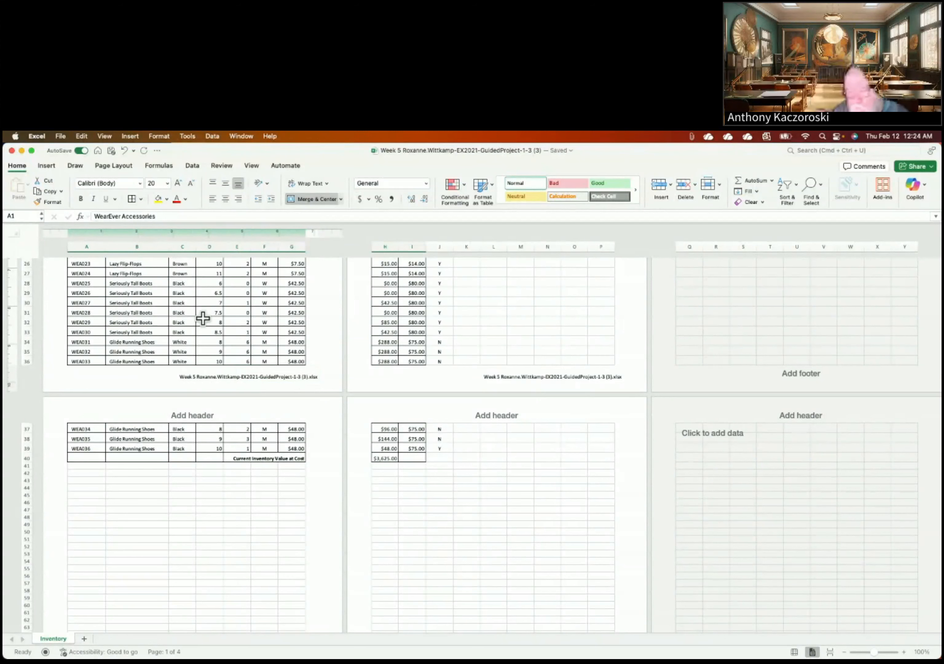
Step: Show the View tab's workbook view commands on the ribbon
{"action": "left_click", "coordinate": [259, 164]}
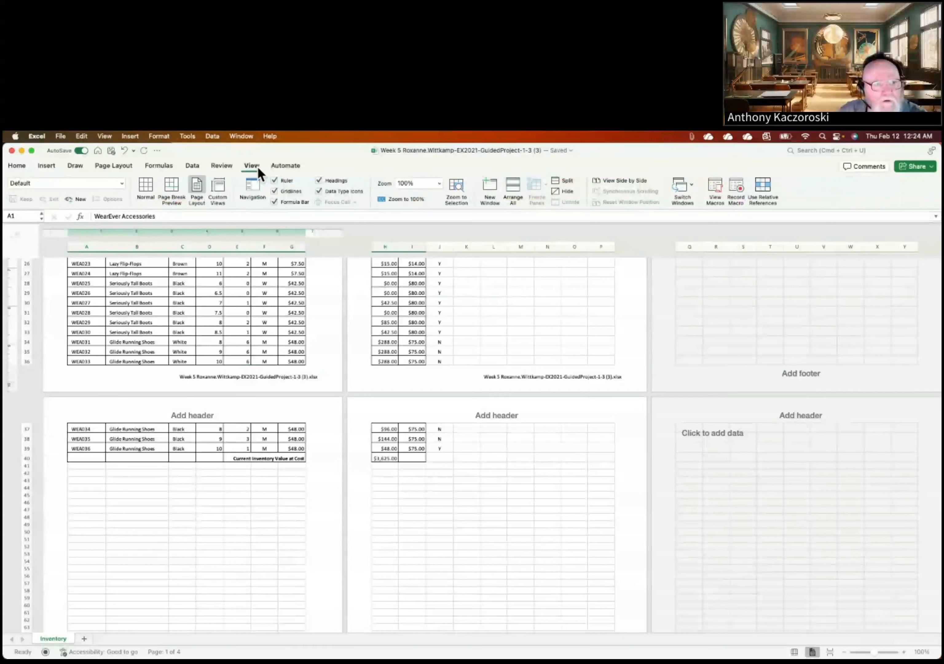
Step: Return the Inventory sheet to Normal view and open the File menu
{"action": "left_click", "coordinate": [144, 187]}
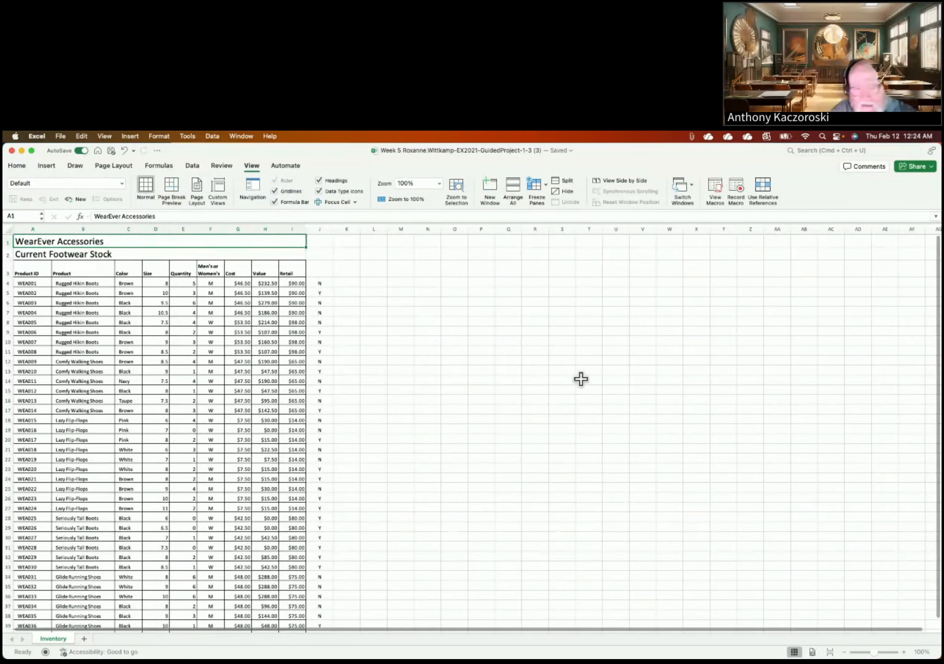
{"action": "left_click", "coordinate": [60, 136]}
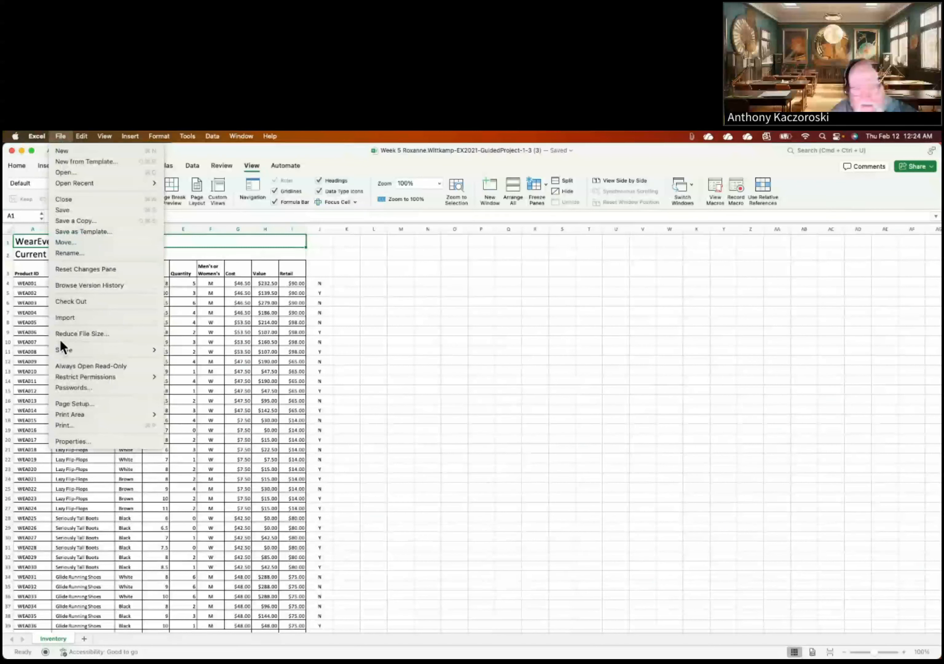
Step: Open File > Print, scroll the page previews, and scale to fit 1 page wide by 1 tall
{"action": "left_click", "coordinate": [63, 426]}
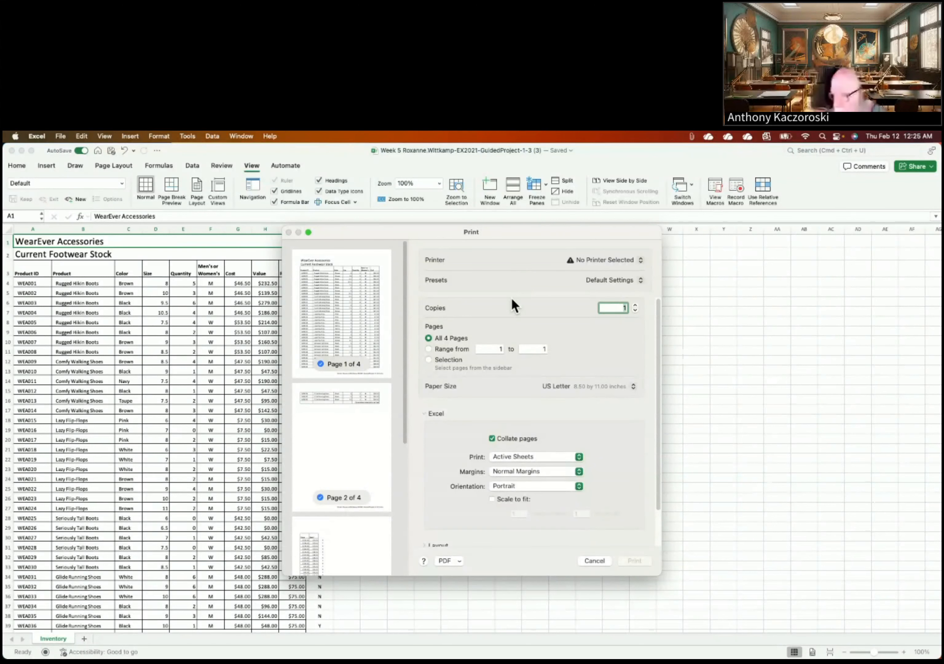
{"action": "left_click_drag", "start_coordinate": [406, 413], "coordinate": [383, 354]}
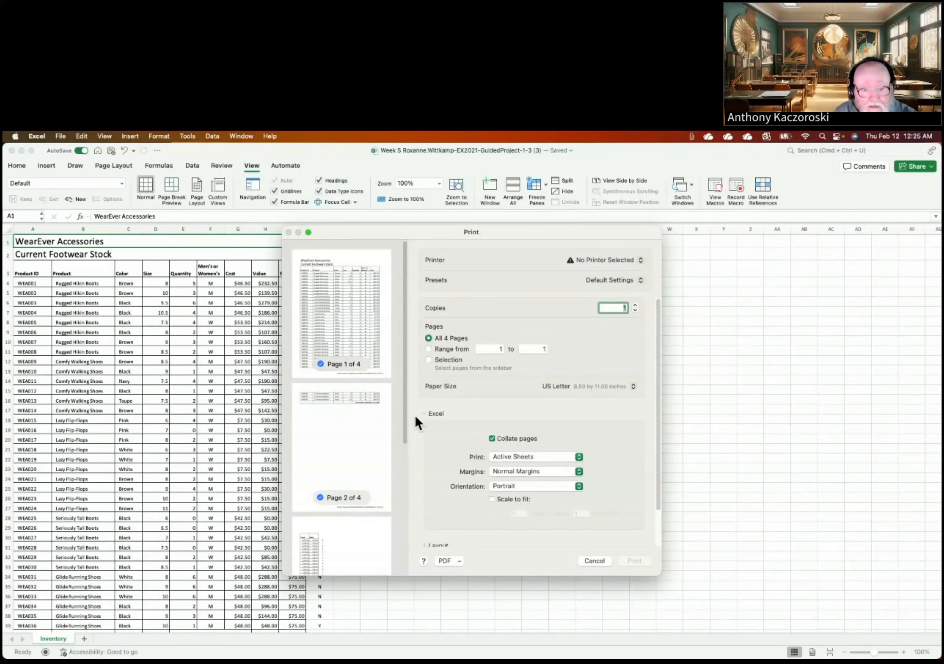
{"action": "left_click_drag", "start_coordinate": [403, 414], "coordinate": [387, 548]}
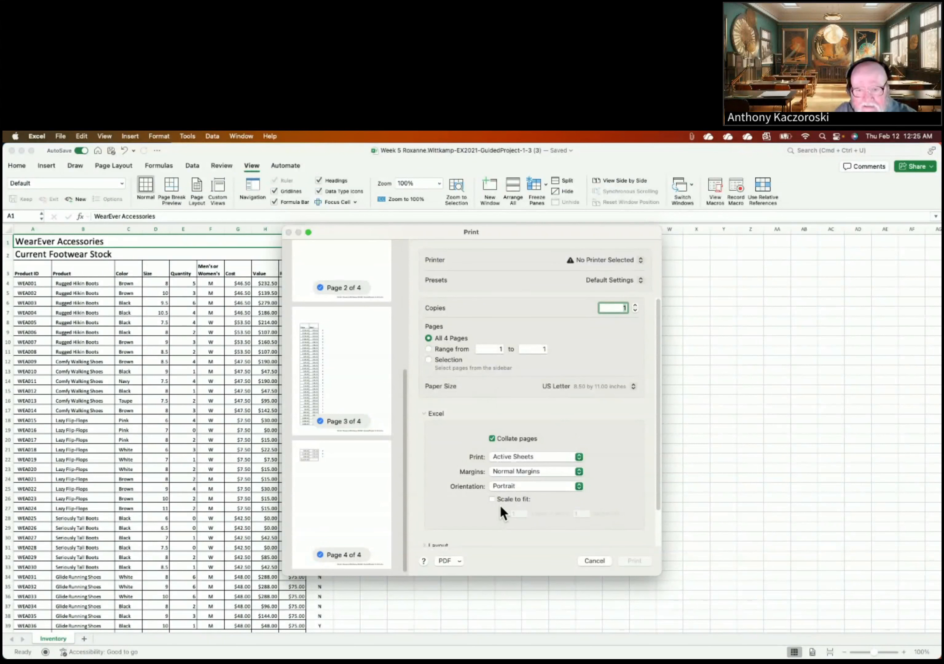
{"action": "left_click", "coordinate": [492, 499]}
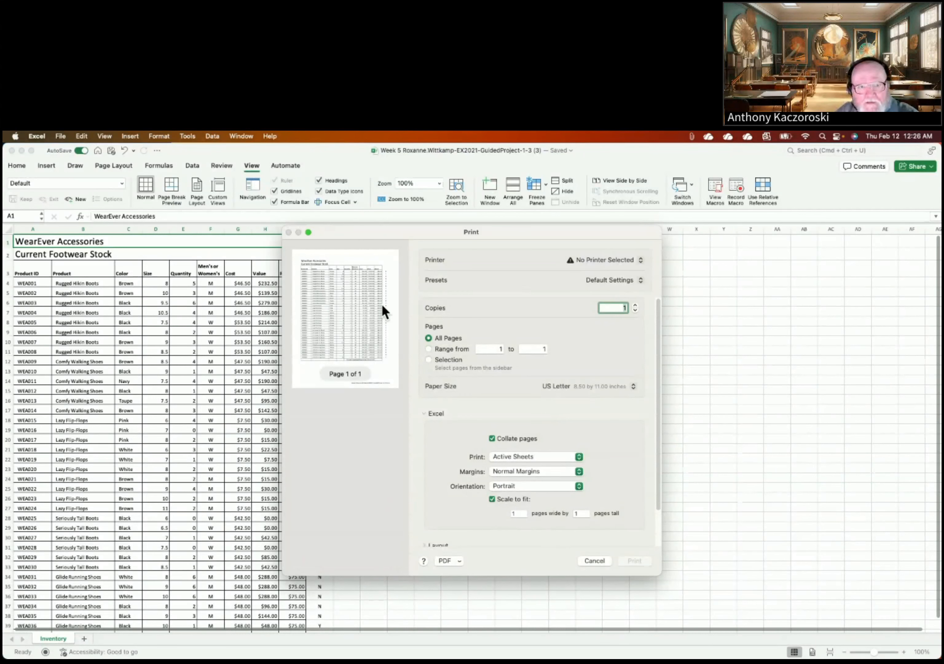
Step: Cancel the Print dialog, set A3:F11 as the print area, and jump back to A1
{"action": "left_click", "coordinate": [587, 558]}
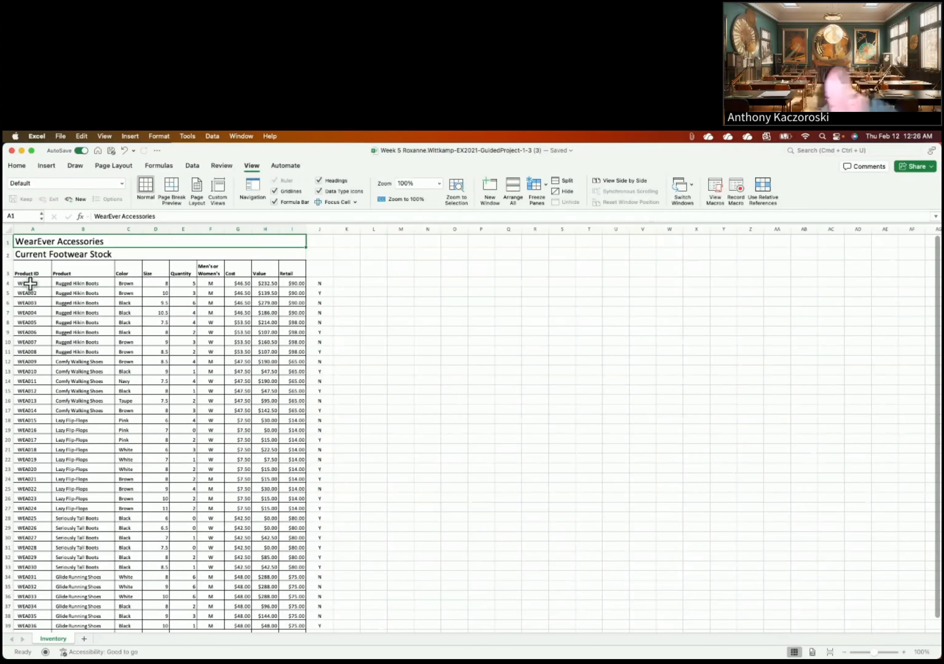
{"action": "left_click", "coordinate": [33, 272]}
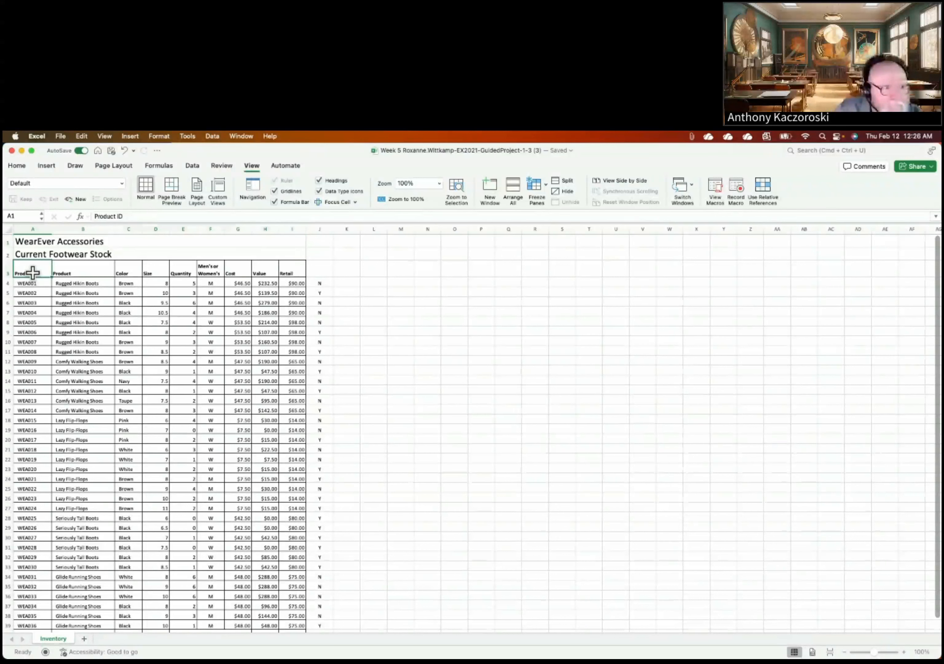
{"action": "left_click_drag", "start_coordinate": [33, 272], "coordinate": [208, 352]}
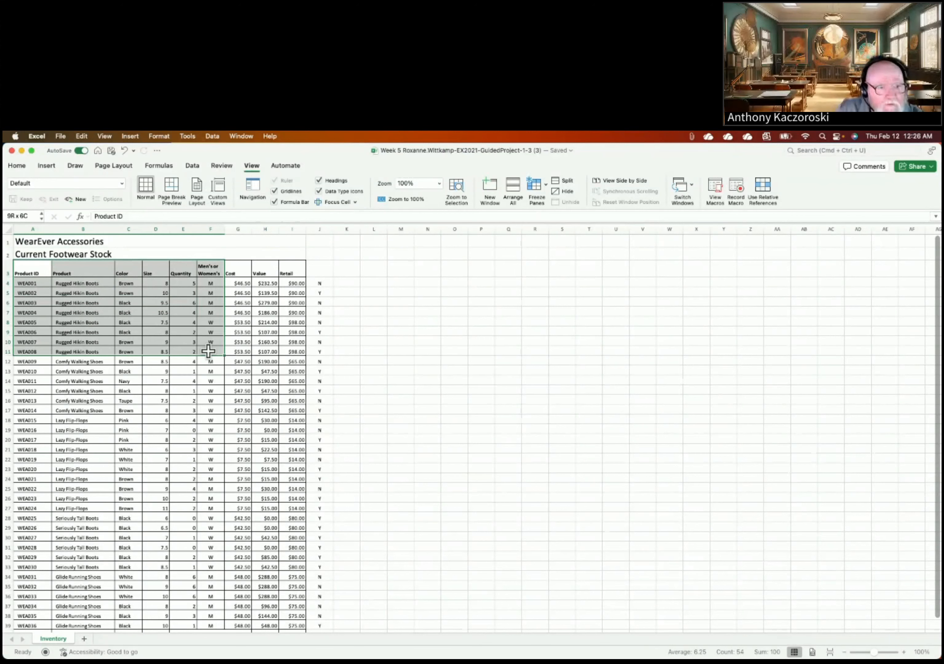
{"action": "left_click_drag", "start_coordinate": [208, 351], "coordinate": [209, 352]}
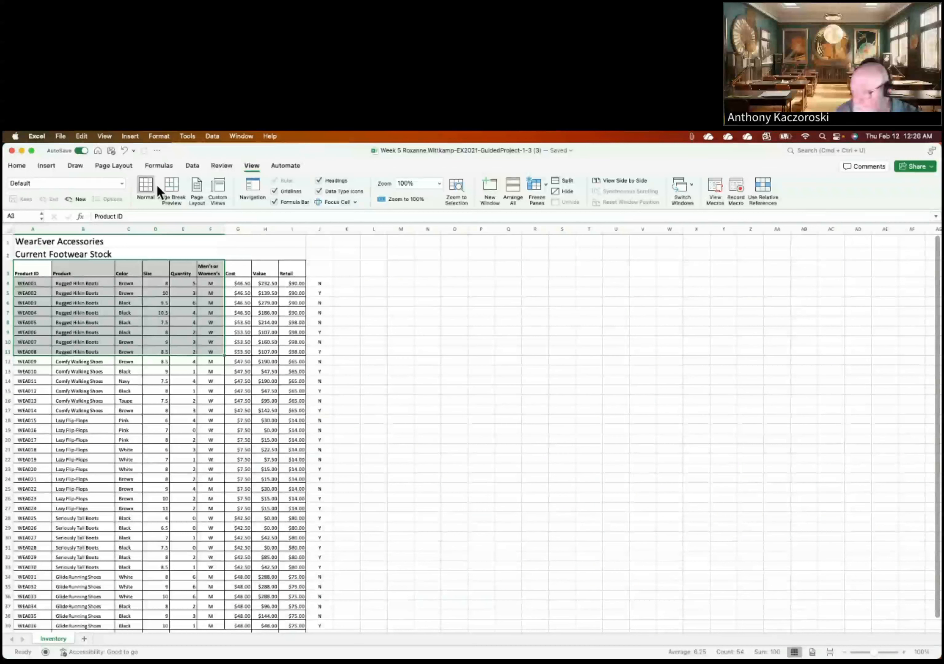
{"action": "left_click", "coordinate": [114, 169]}
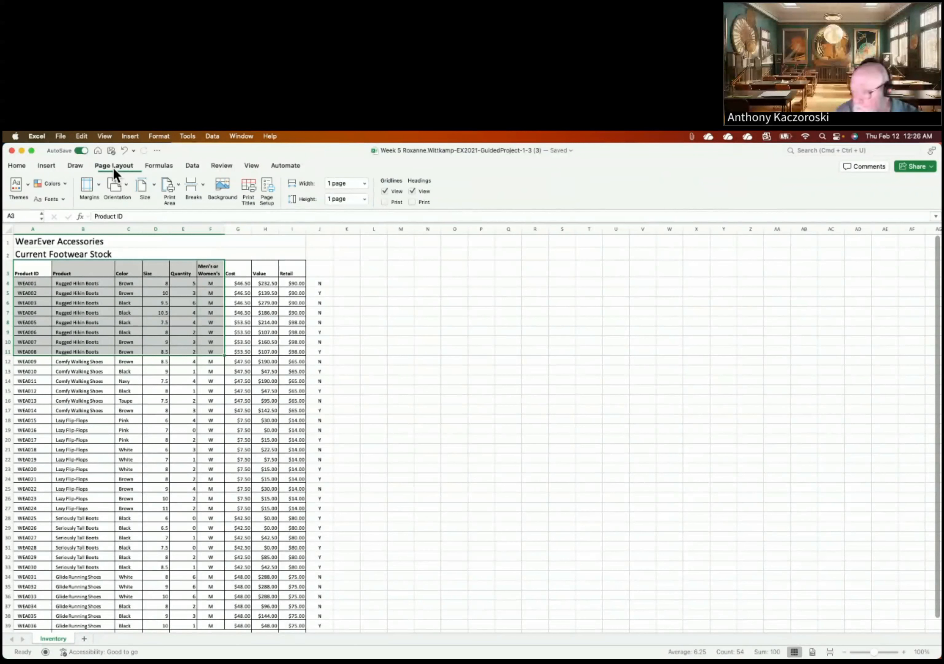
{"action": "left_click", "coordinate": [175, 189]}
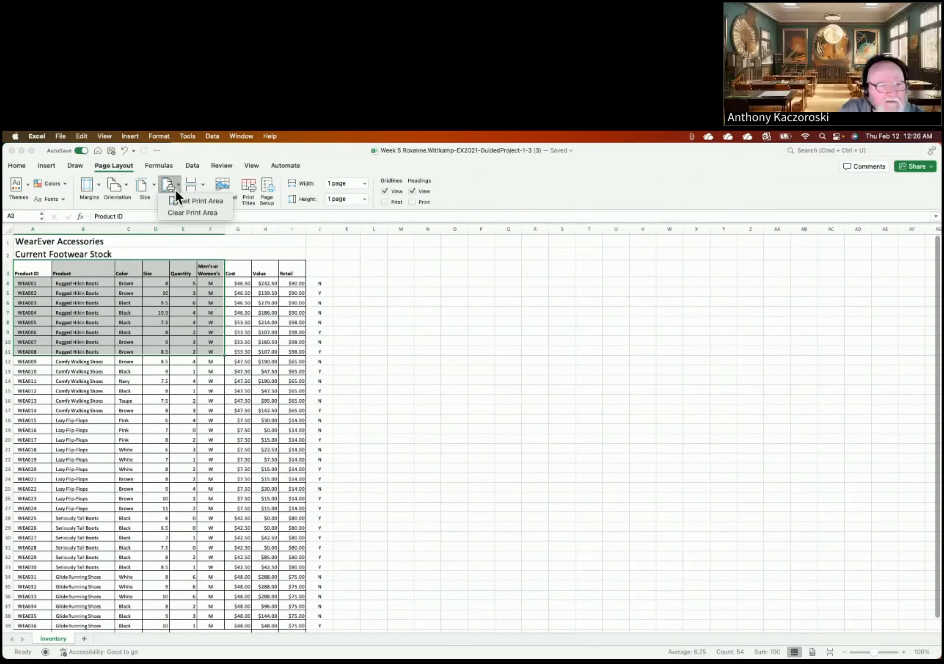
{"action": "left_click", "coordinate": [197, 201]}
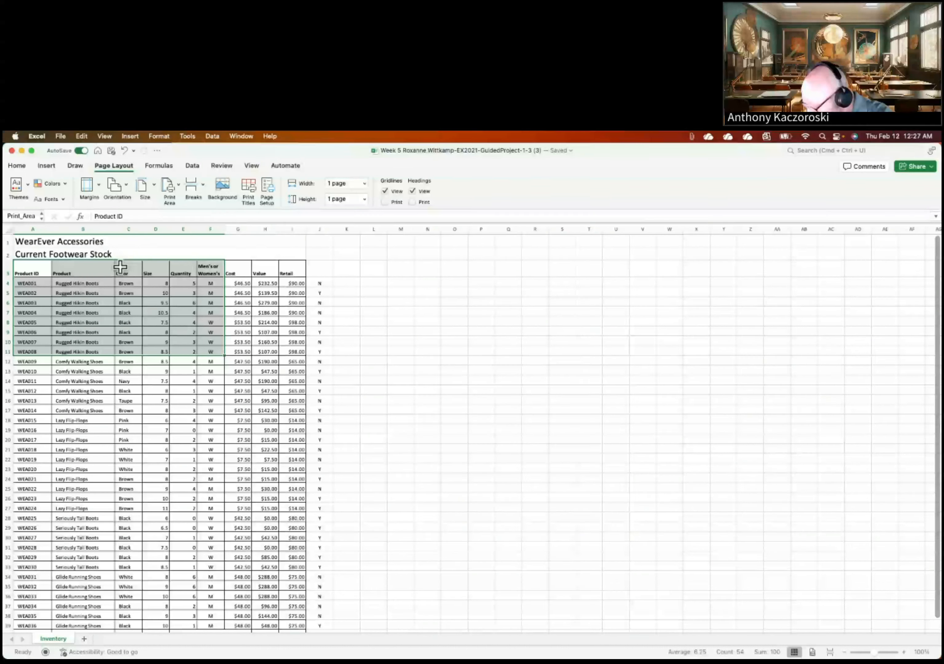
{"action": "key", "text": "ctrl+Home"}
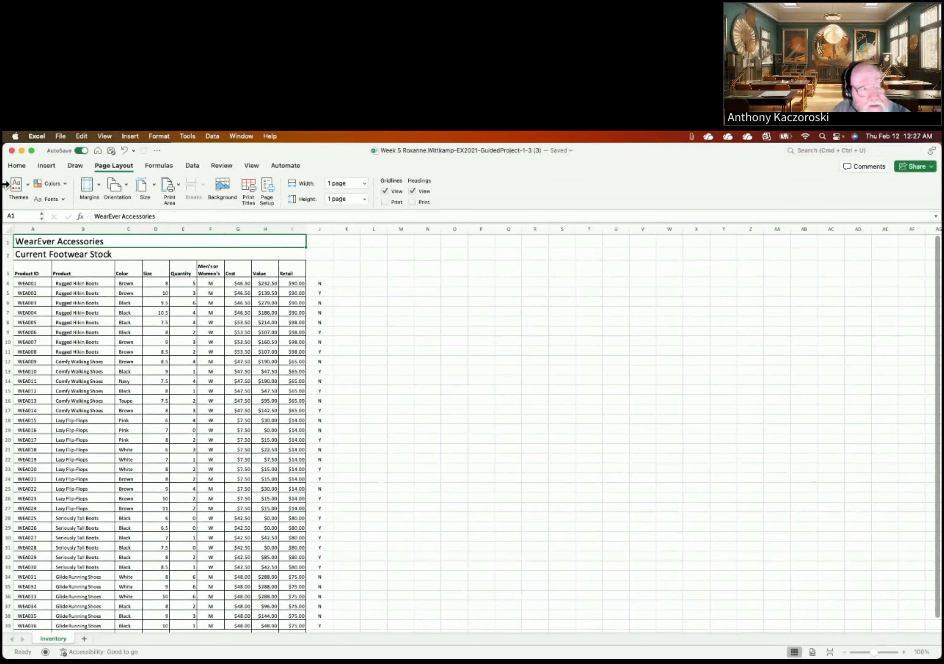
{"action": "left_click", "coordinate": [66, 136]}
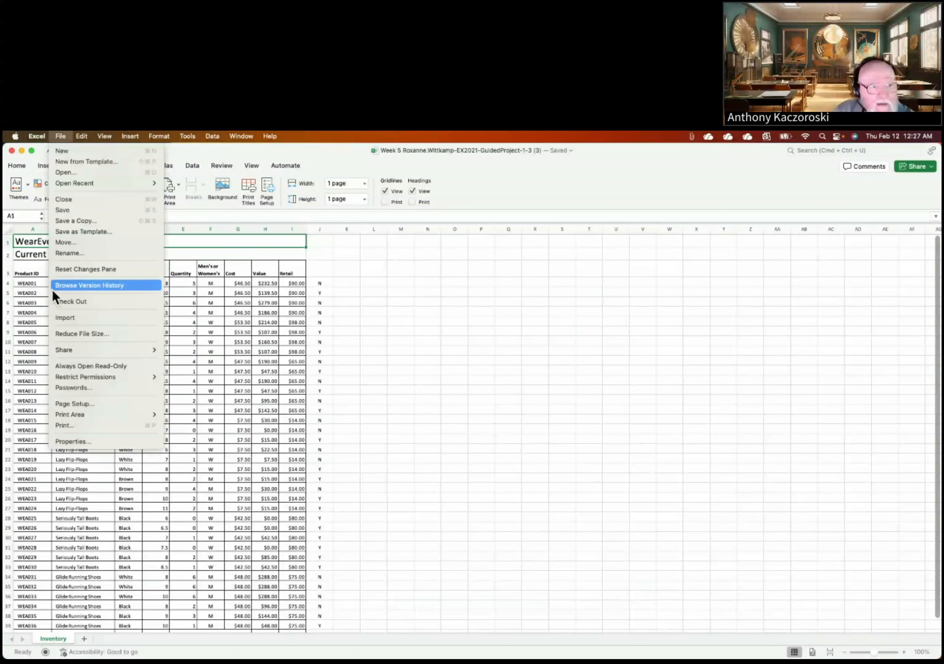
{"action": "left_click", "coordinate": [67, 425]}
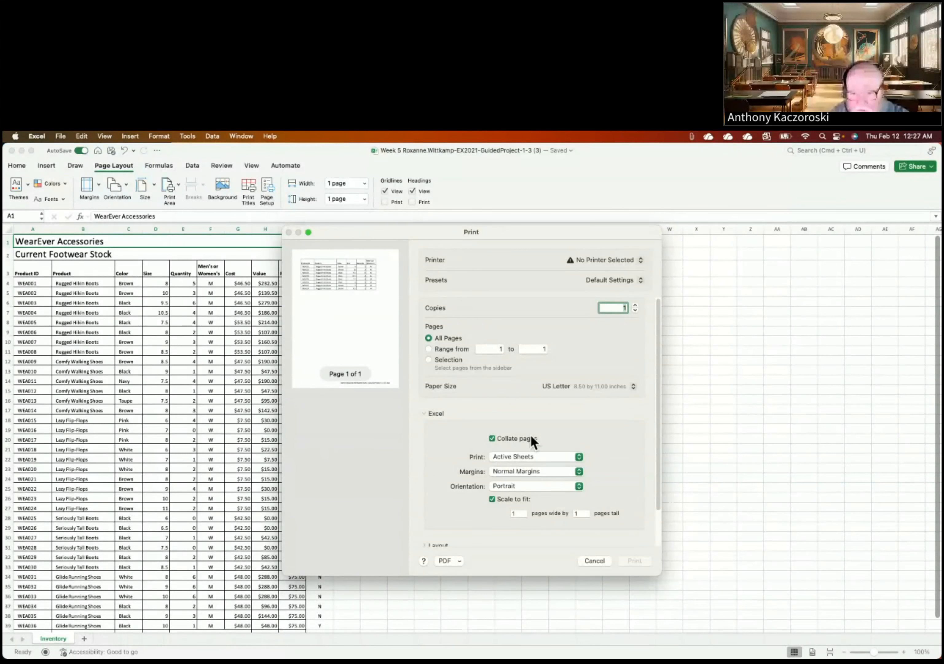
{"action": "left_click", "coordinate": [593, 561]}
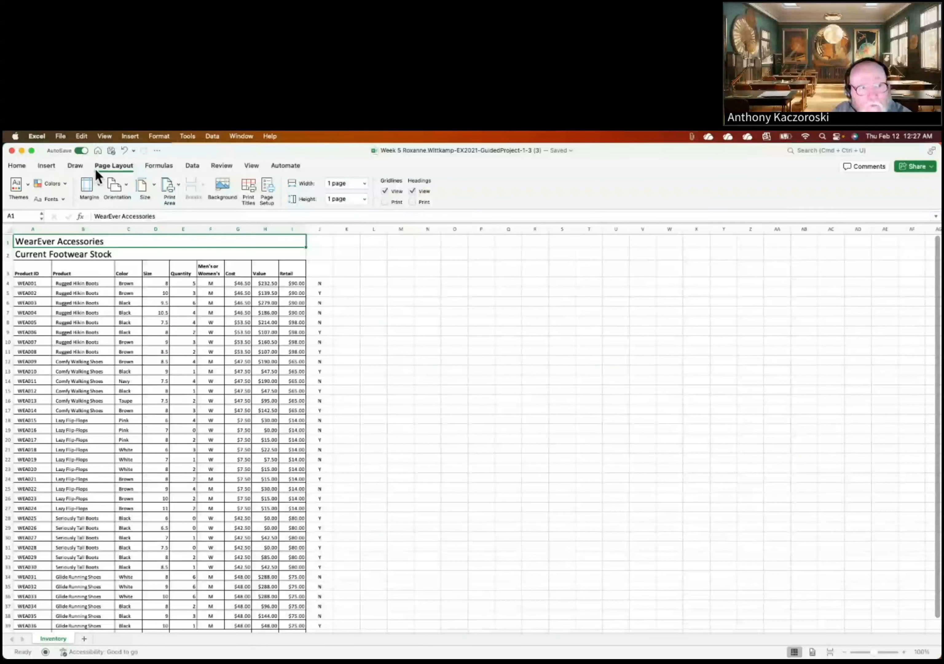
Step: Save the workbook and delete column J's stray Y/N values beside the Retail column
{"action": "left_click", "coordinate": [109, 152]}
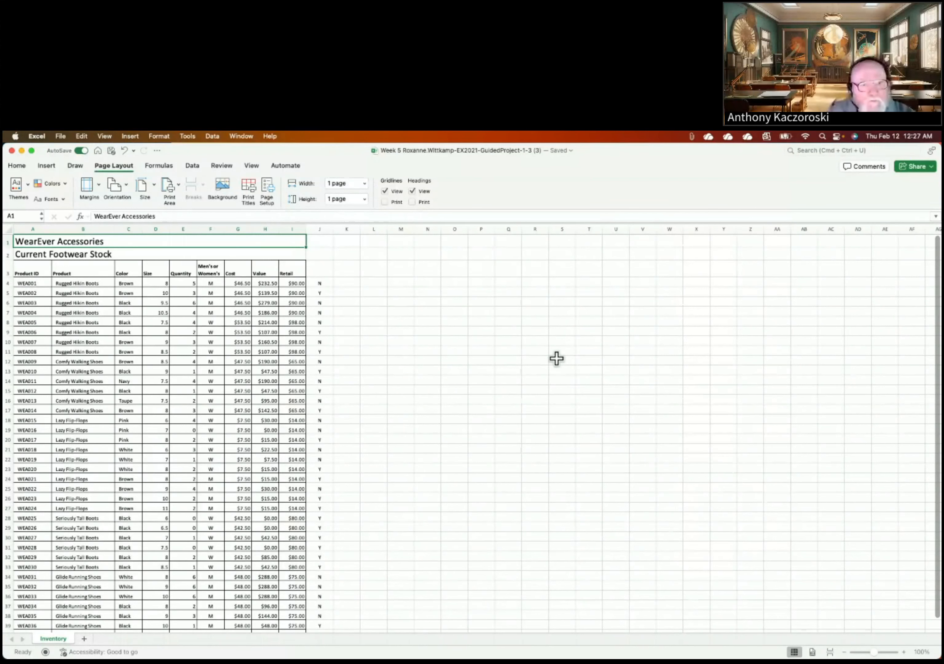
{"action": "scroll", "coordinate": [342, 277], "scroll_direction": "down", "scroll_amount": 1}
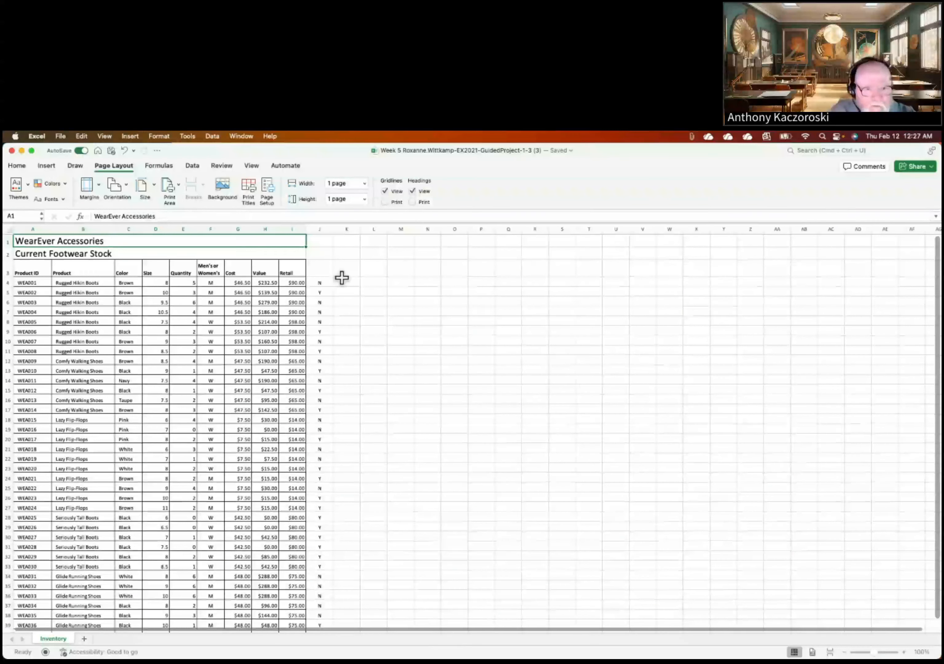
{"action": "left_click", "coordinate": [321, 229]}
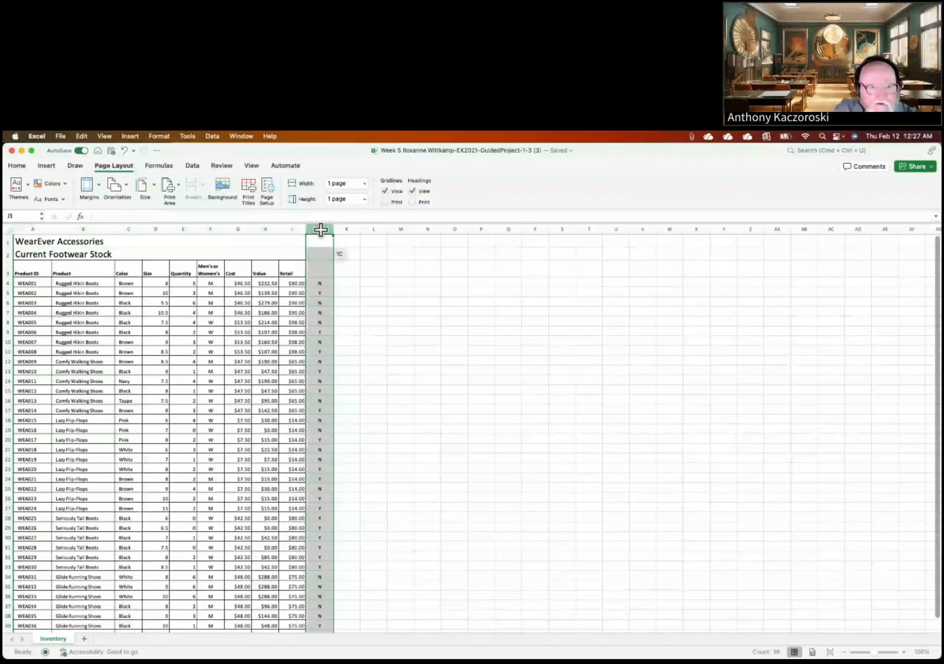
{"action": "right_click", "coordinate": [321, 229]}
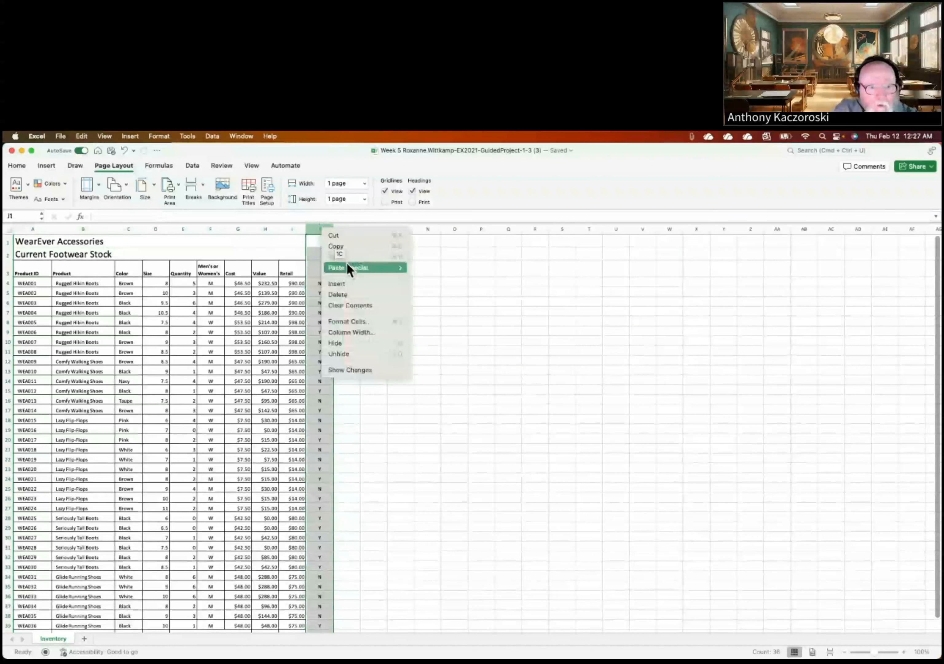
{"action": "left_click", "coordinate": [334, 294]}
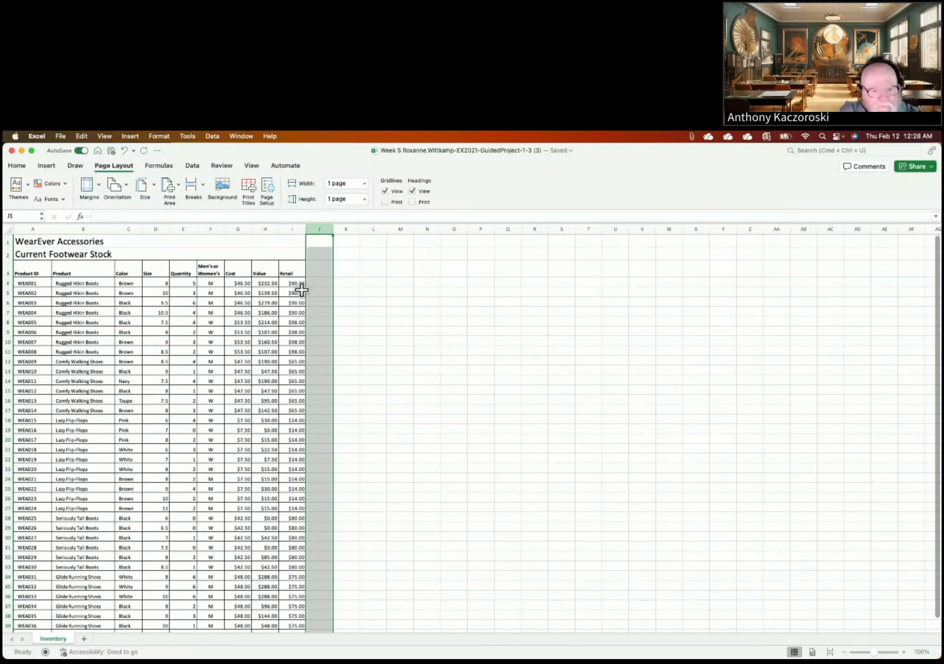
{"action": "left_click", "coordinate": [119, 245]}
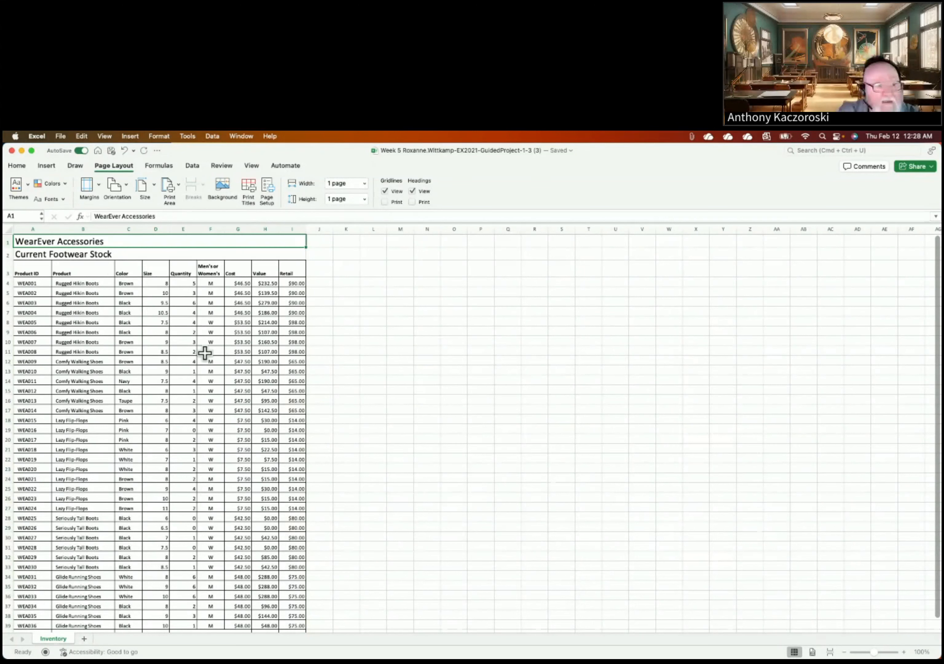
{"action": "left_click_drag", "start_coordinate": [104, 341], "coordinate": [111, 284]}
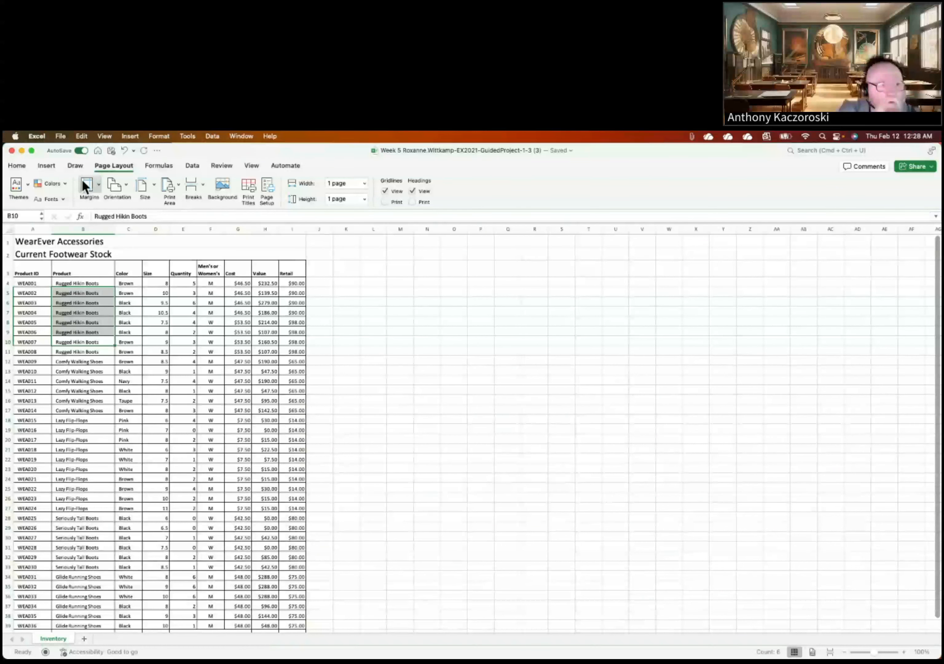
{"action": "left_click", "coordinate": [63, 138]}
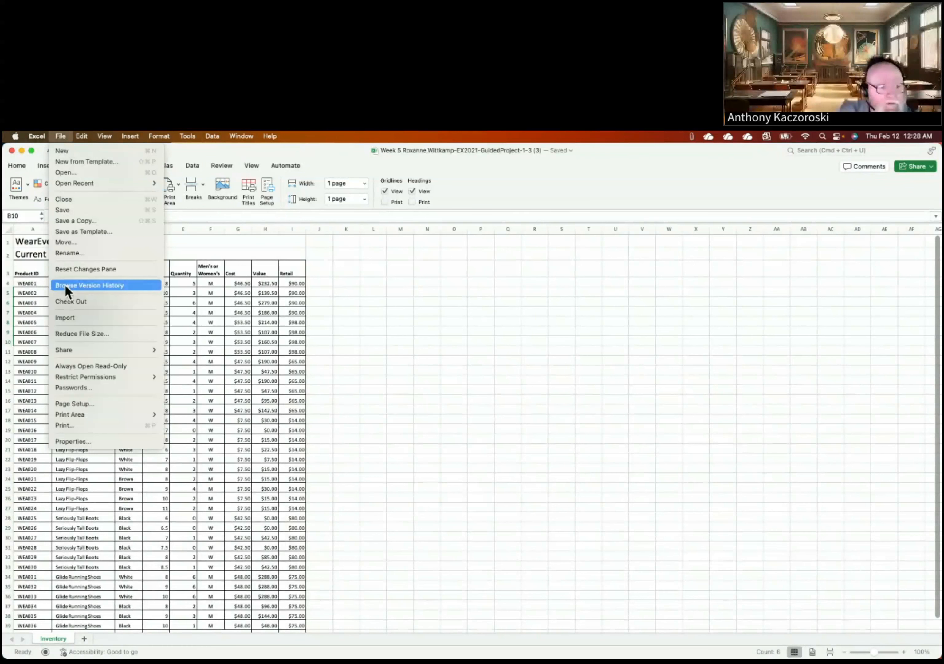
{"action": "mouse_move", "coordinate": [71, 415]}
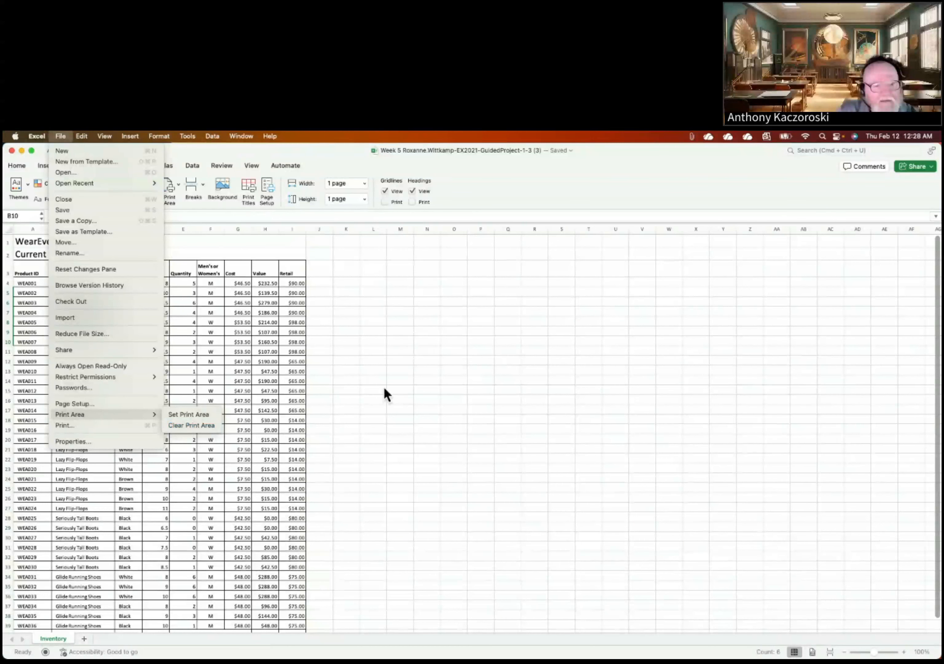
{"action": "left_click", "coordinate": [358, 373]}
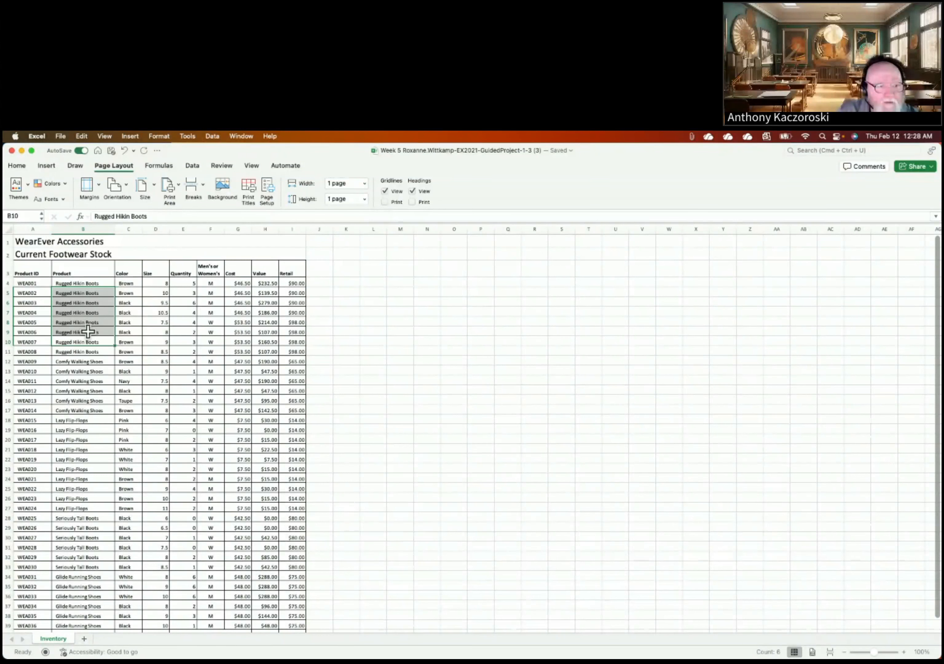
{"action": "left_click", "coordinate": [79, 291]}
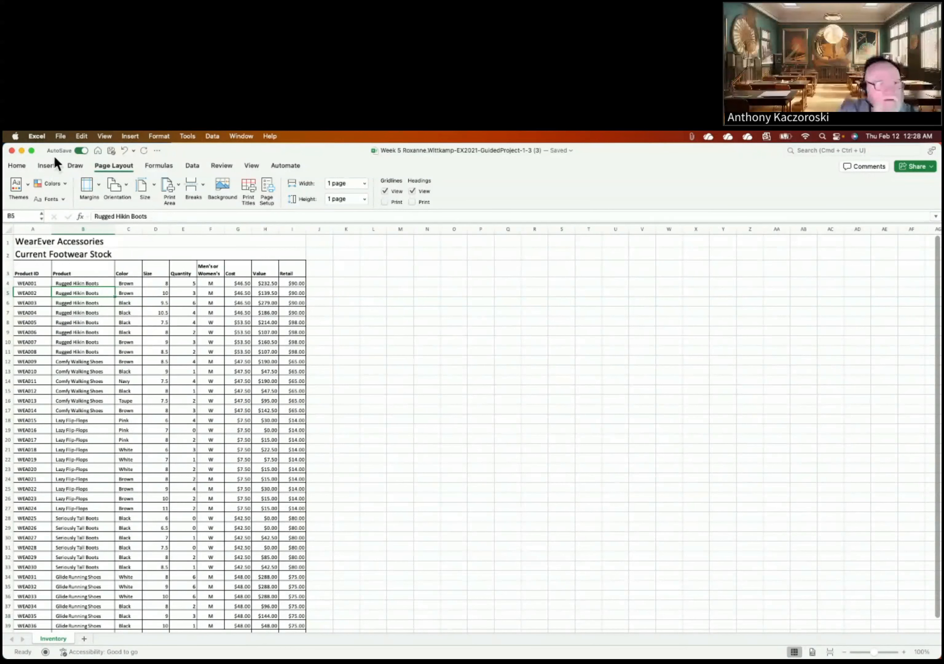
{"action": "left_click", "coordinate": [59, 136]}
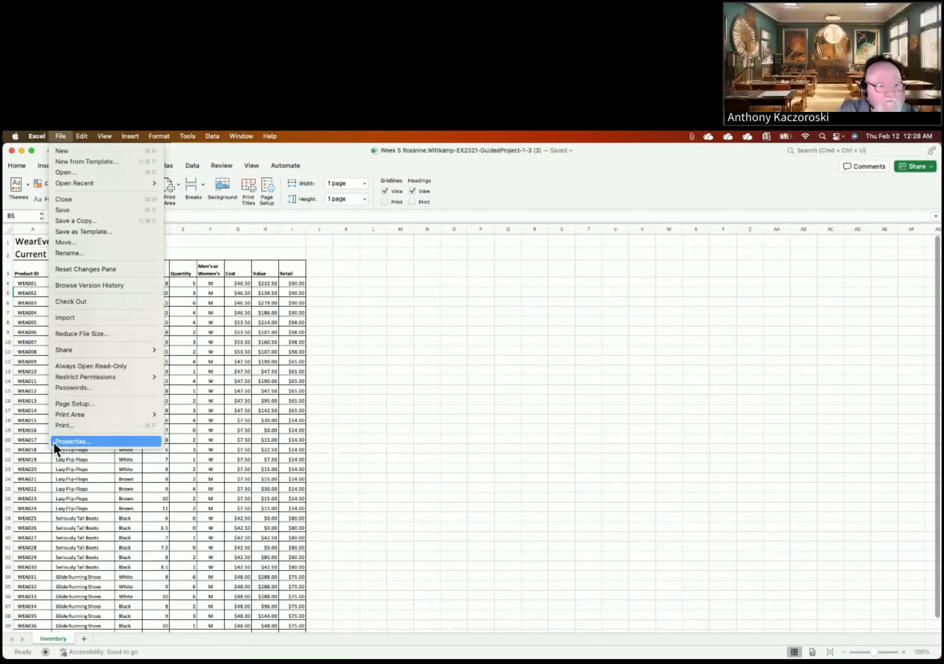
{"action": "left_click", "coordinate": [61, 425]}
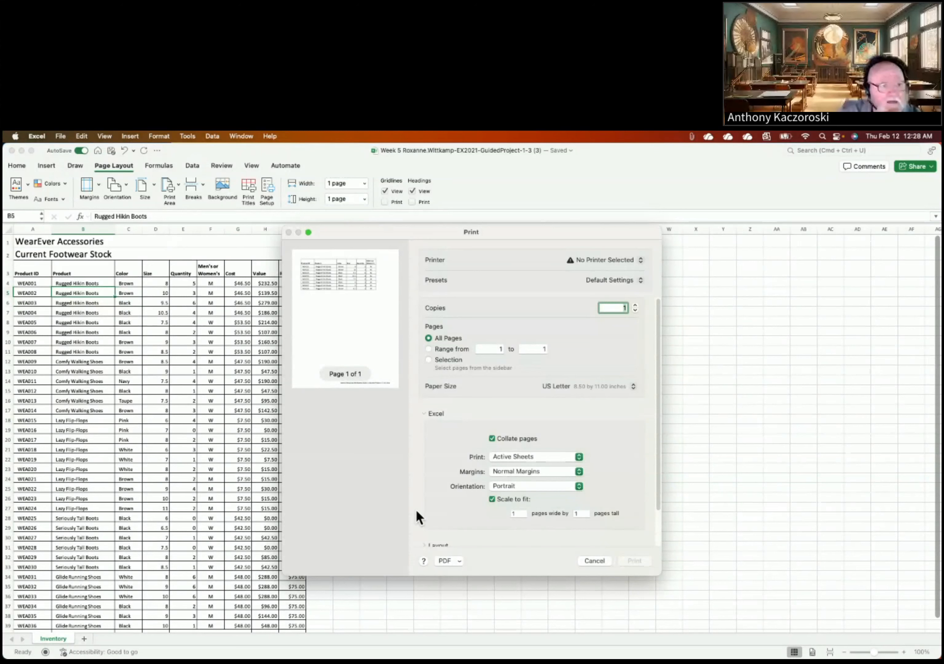
{"action": "key", "text": "Escape"}
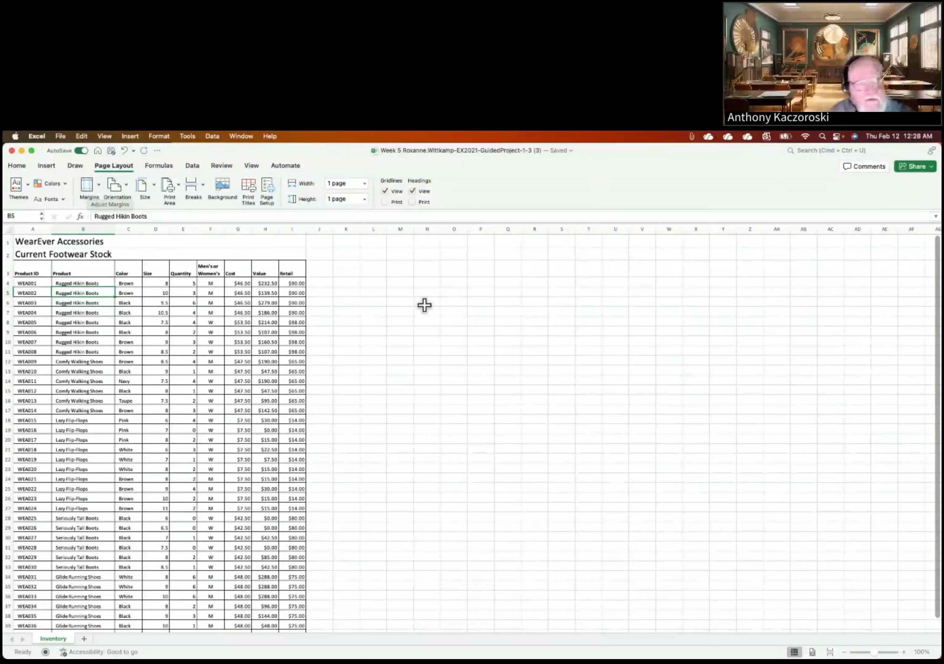
Step: Close the Week 5 inventory and Resources for week 5 workbooks, then switch to Word
{"action": "left_click", "coordinate": [12, 151]}
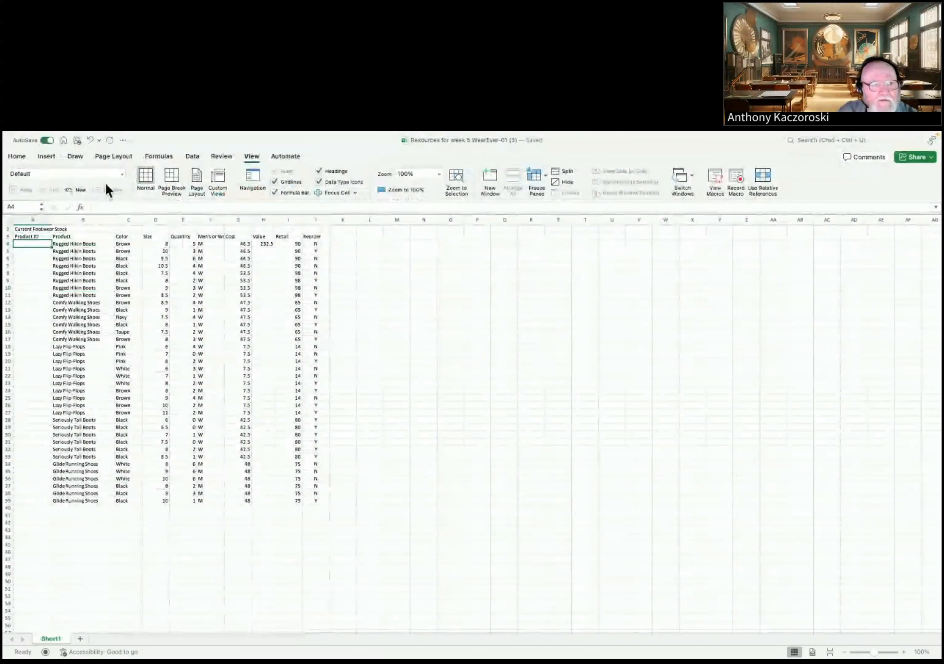
{"action": "mouse_move", "coordinate": [13, 154]}
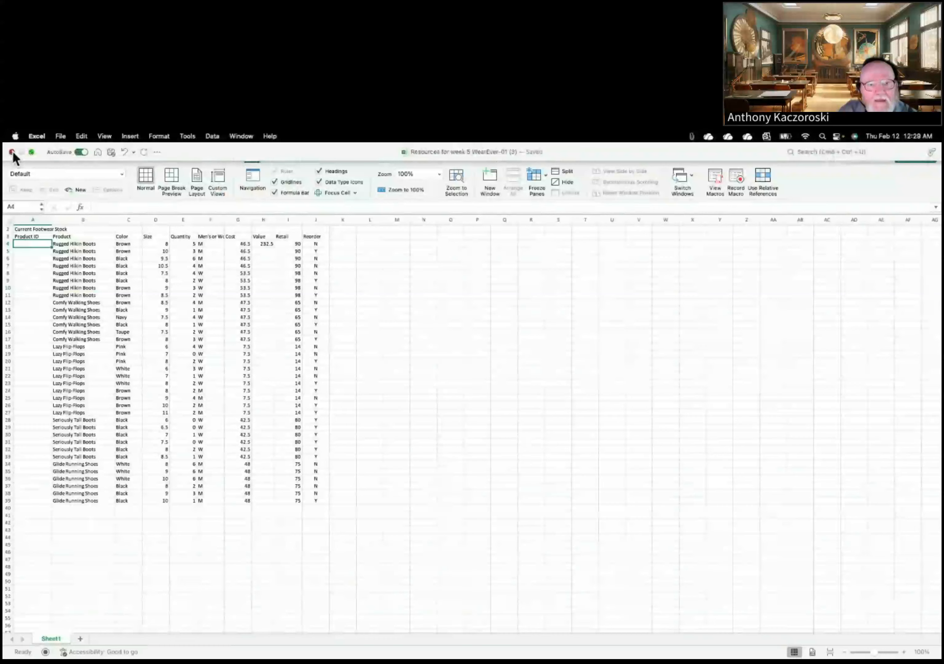
{"action": "left_click", "coordinate": [12, 152]}
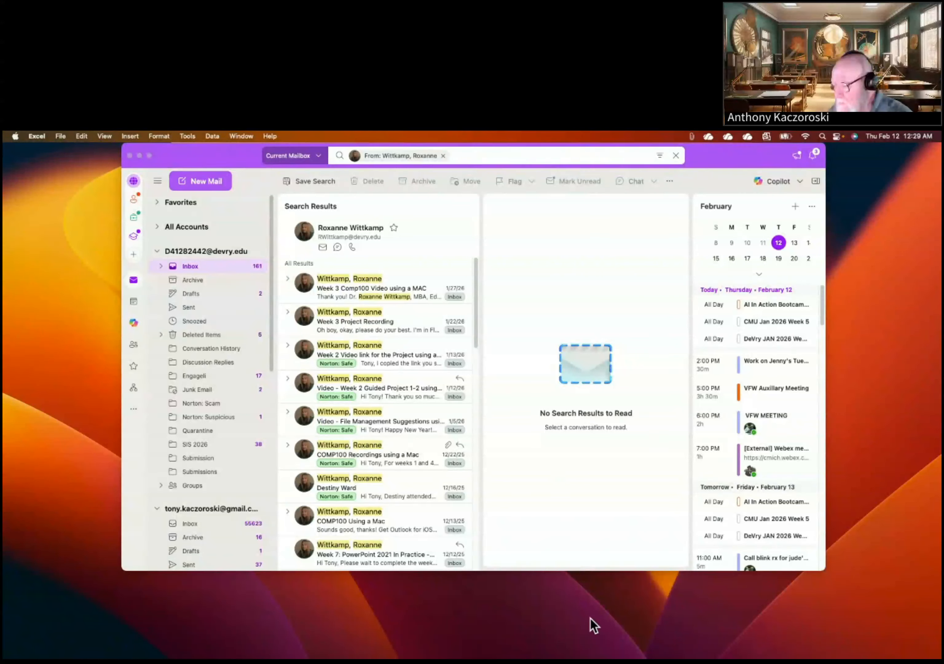
{"action": "mouse_move", "coordinate": [474, 657]}
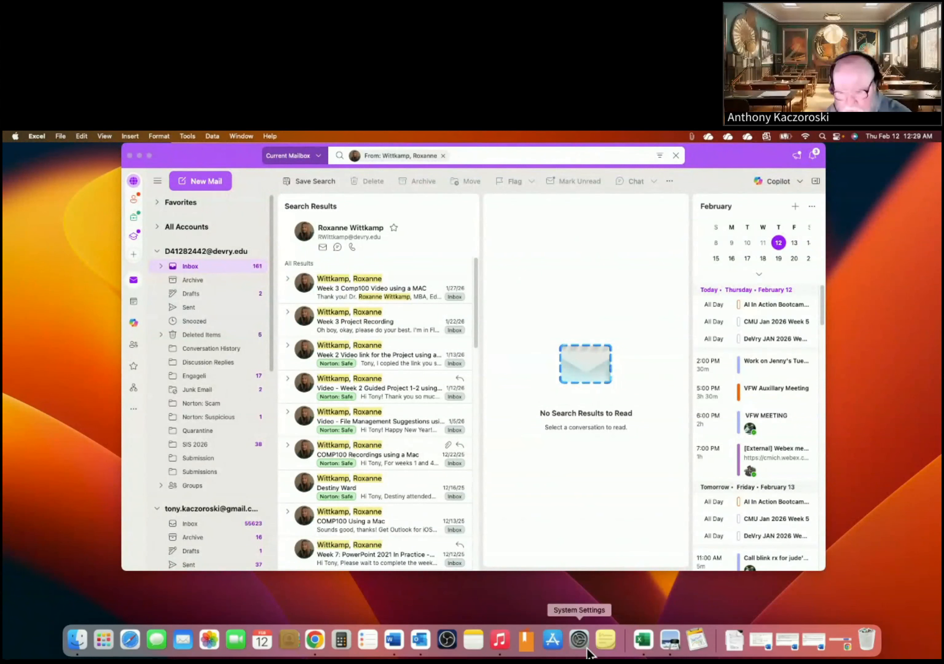
{"action": "left_click", "coordinate": [395, 641]}
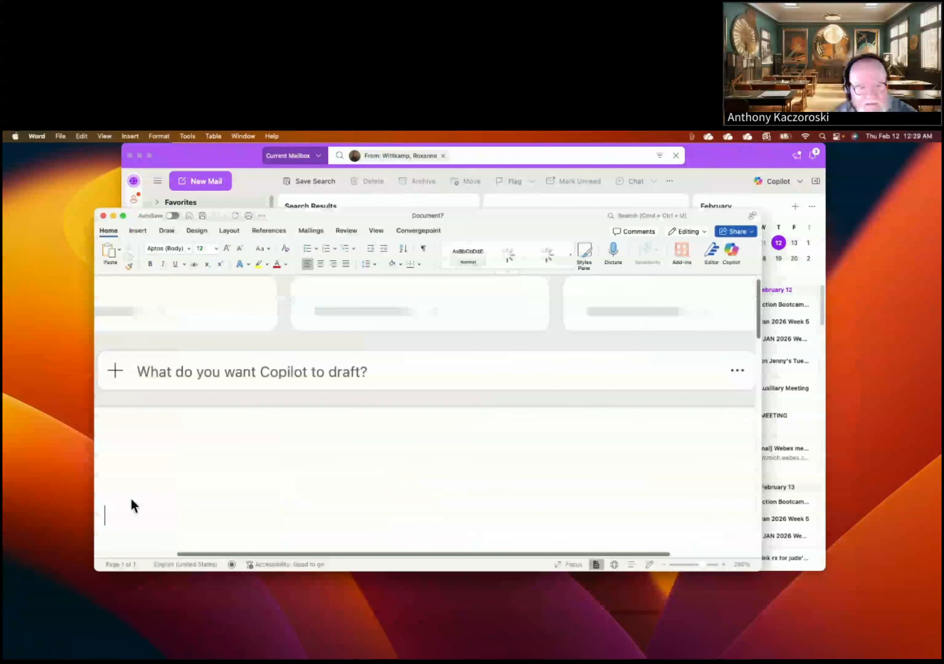
Step: Type the phone number on the first line and the e-mail address below it
{"action": "key", "text": "Return"}
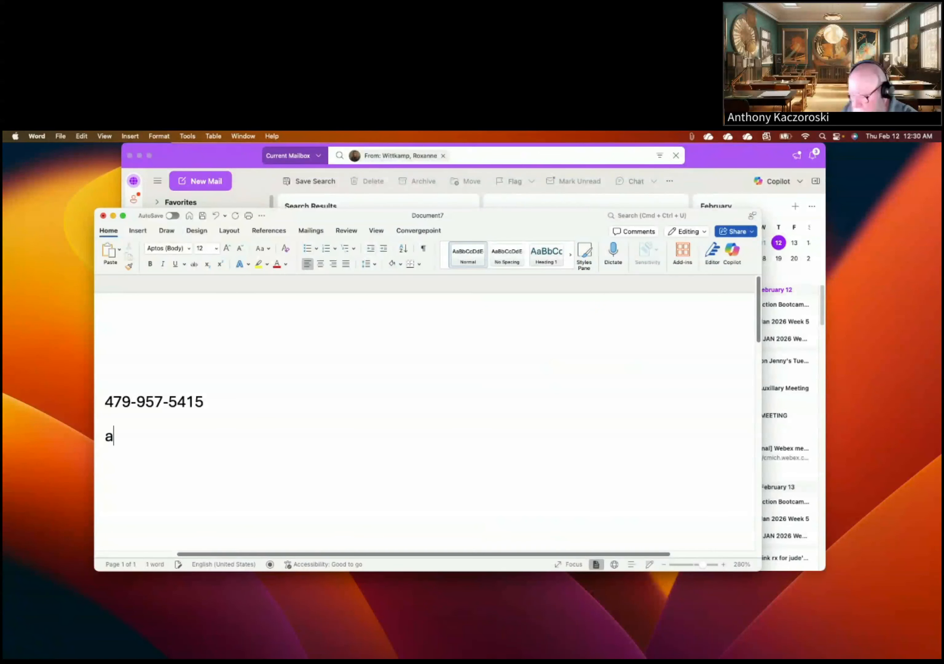
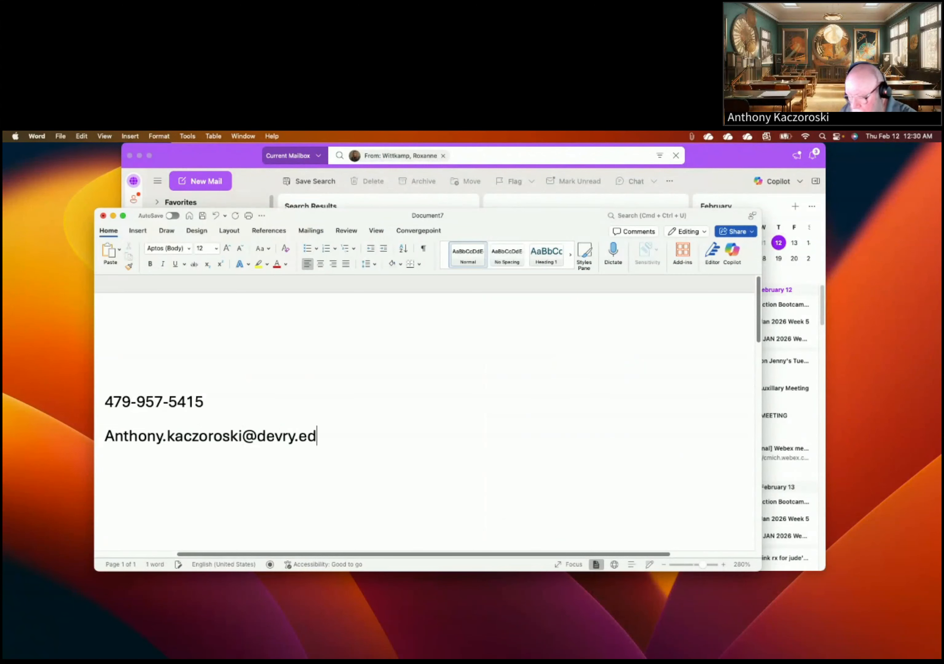